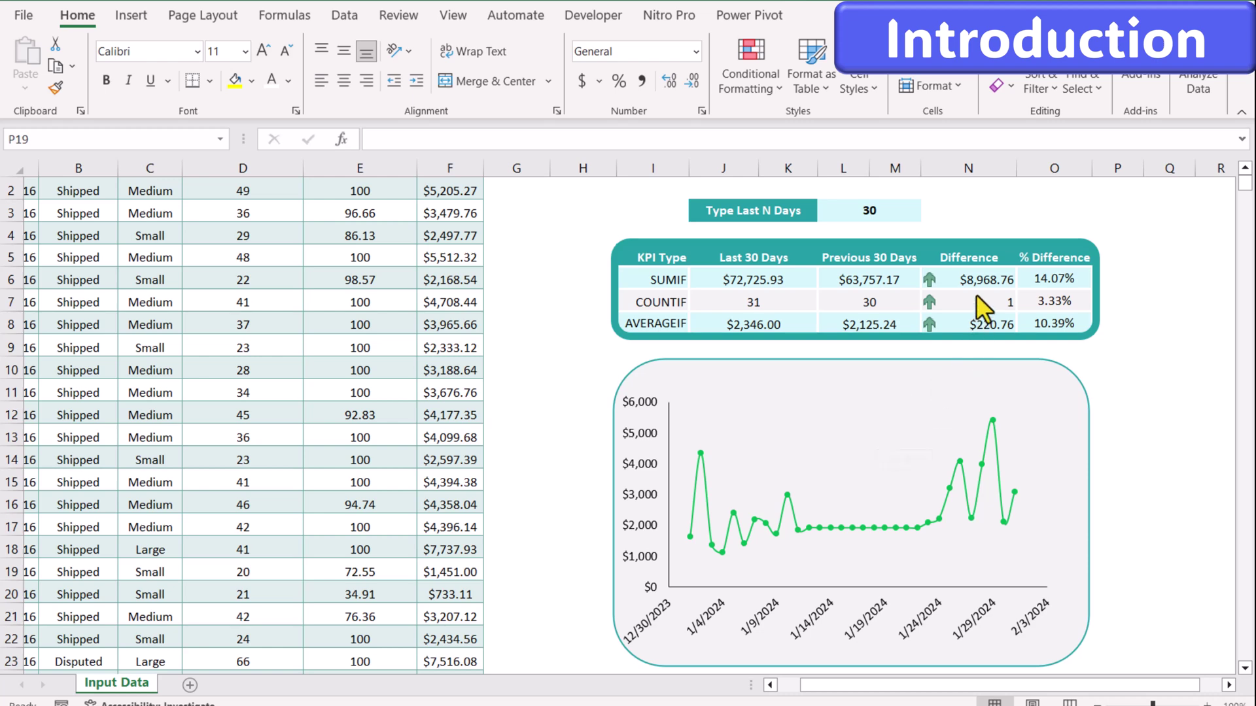
Set the number of last days for the KPI table to 50
click(886, 208)
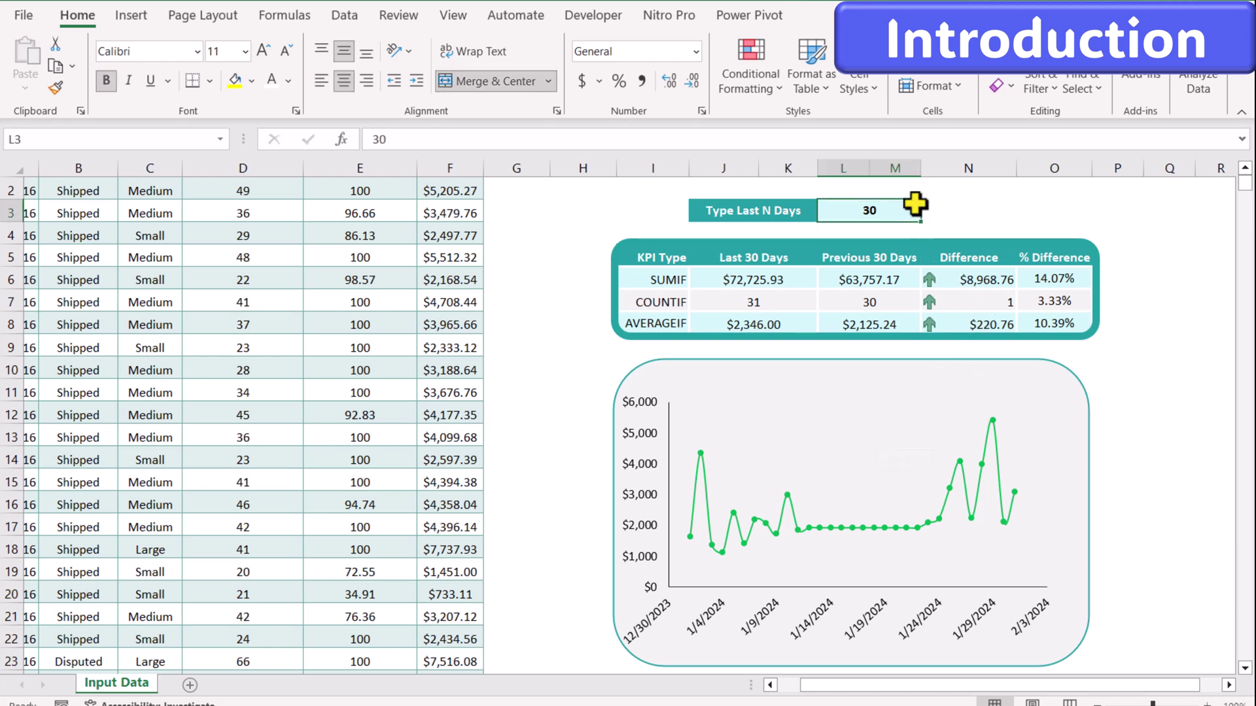
text(50)
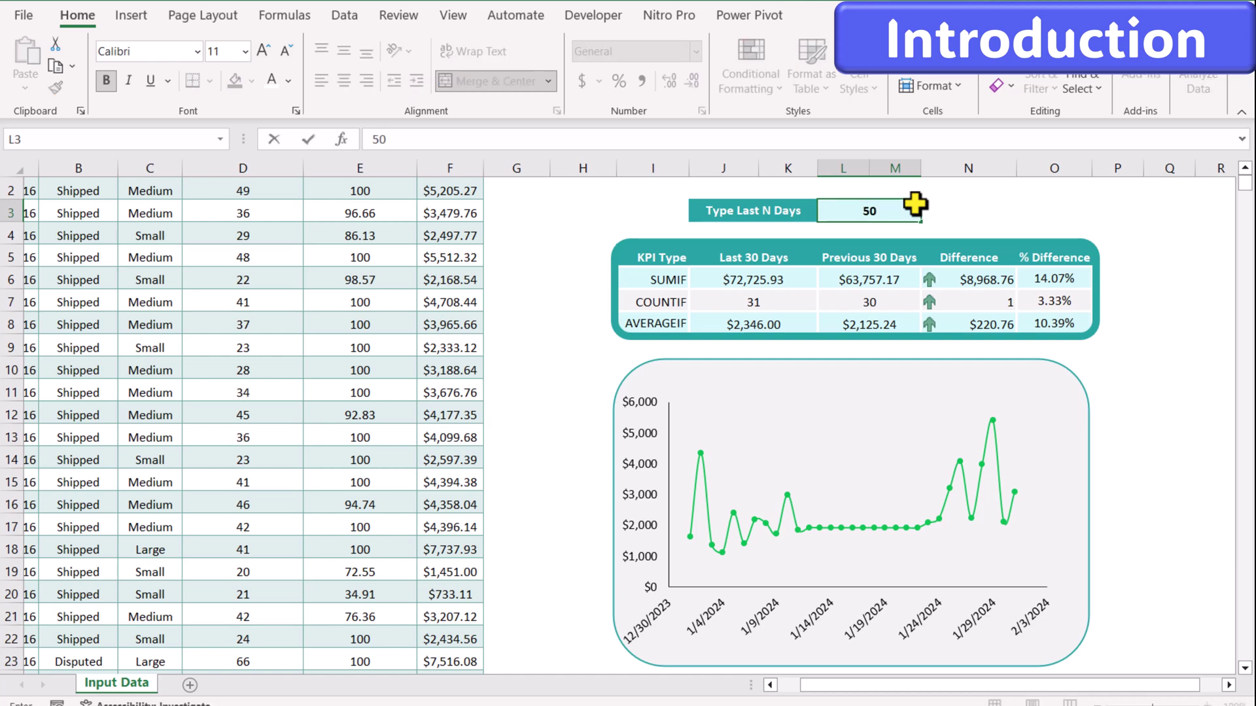
key(Return)
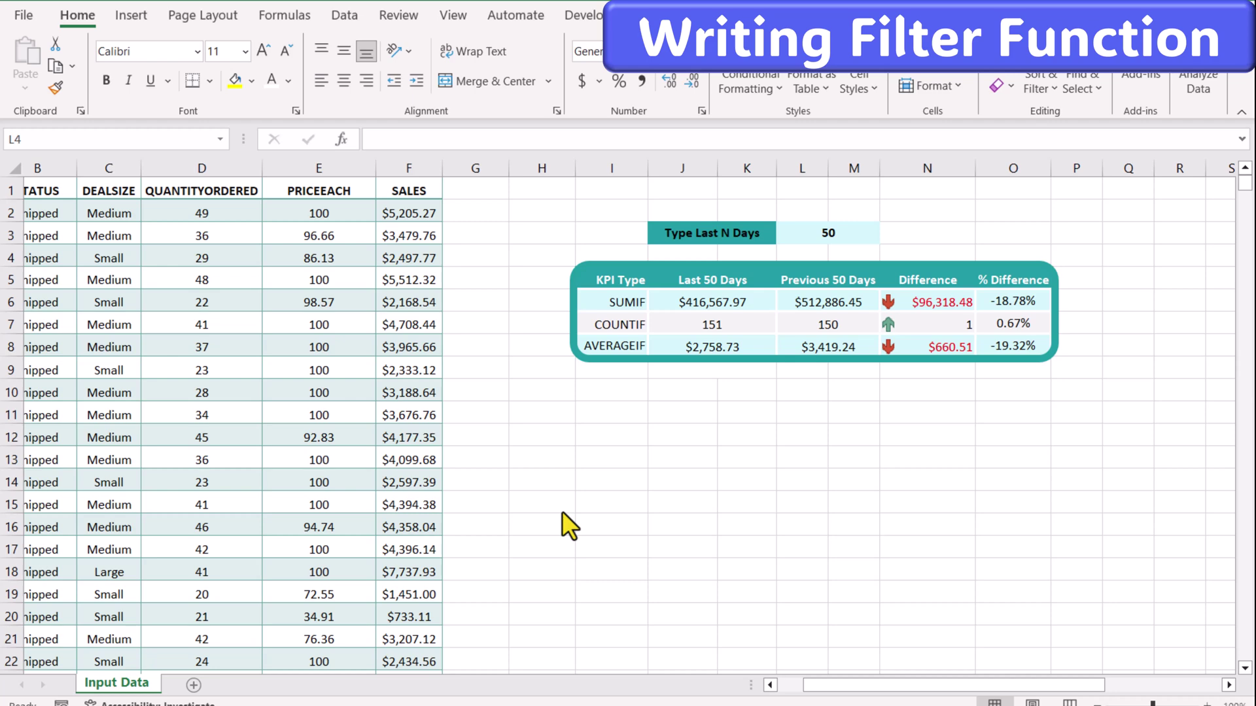
Begin a FILTER formula in cell T5 under ORDERDATE, using the SaleData[ORDERDATE] column as the array
click(857, 686)
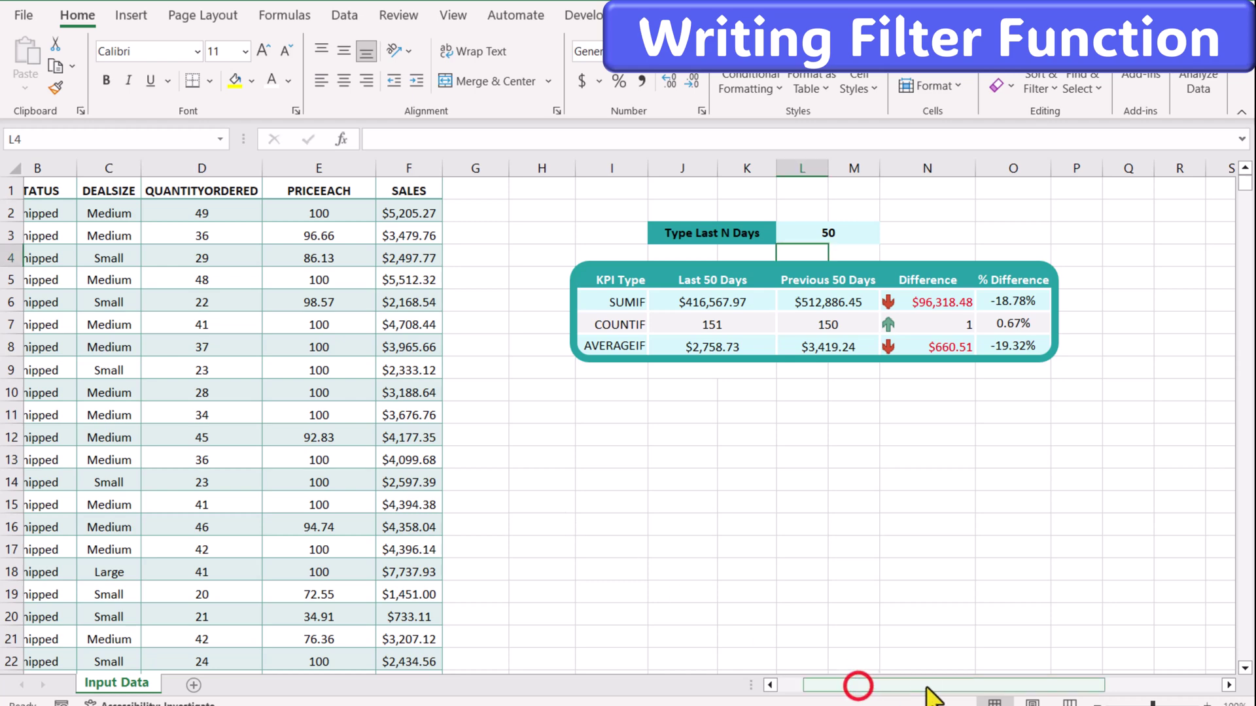
drag(926, 687, 987, 687)
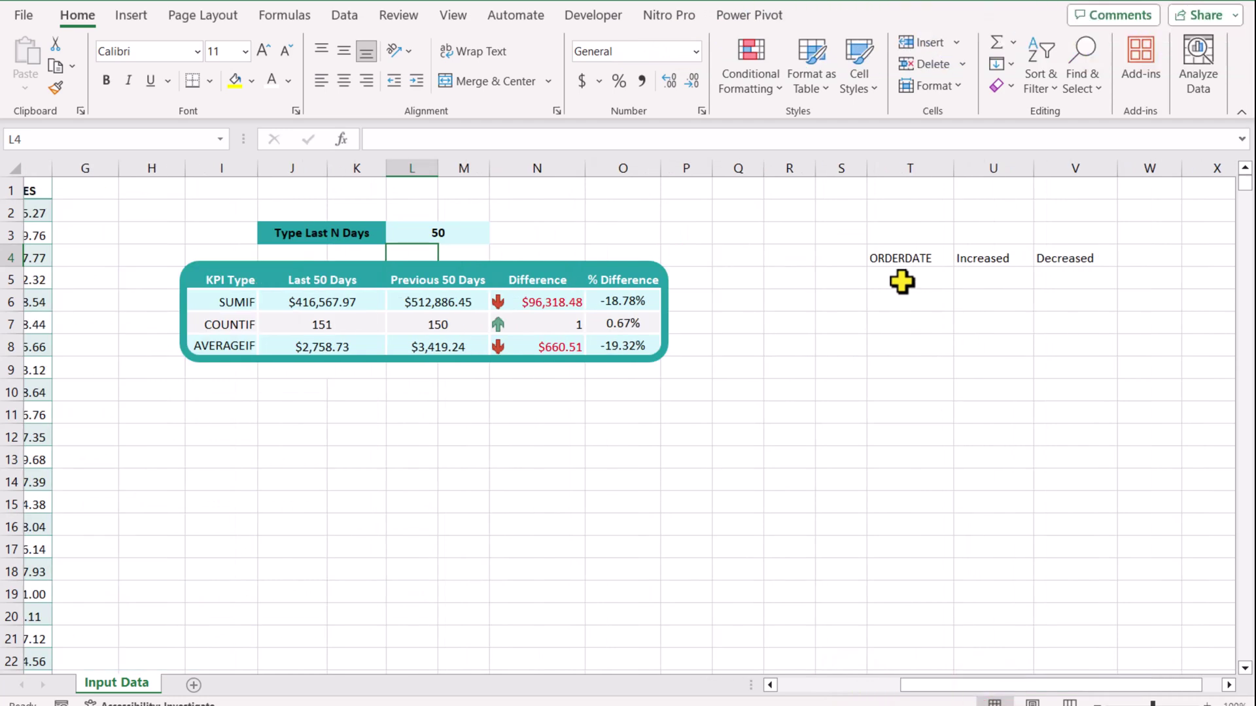
click(902, 281)
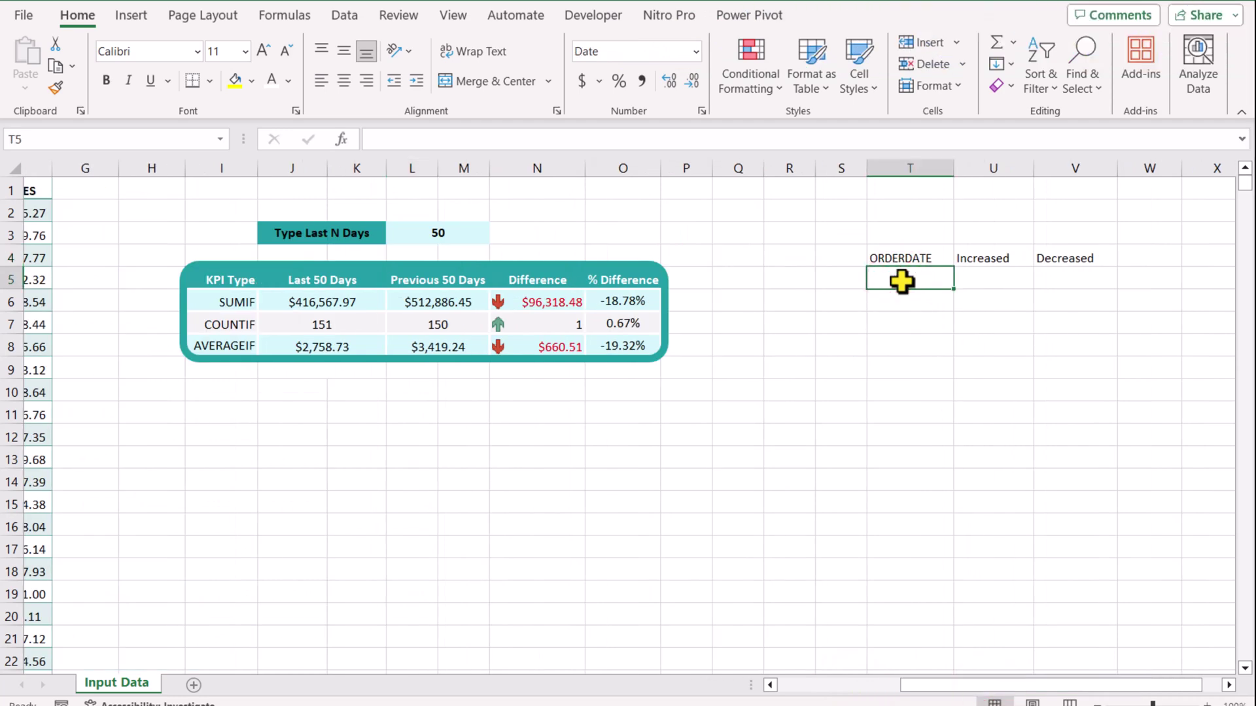
text(=filter()
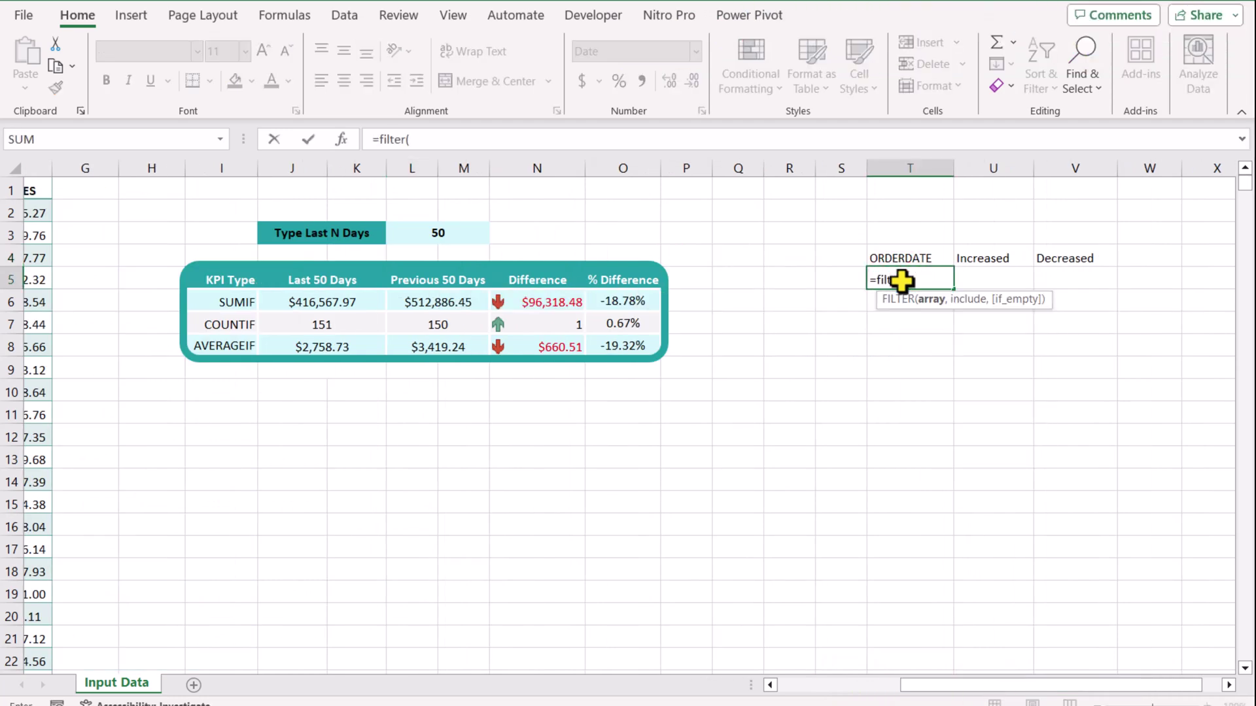
drag(1079, 685, 956, 685)
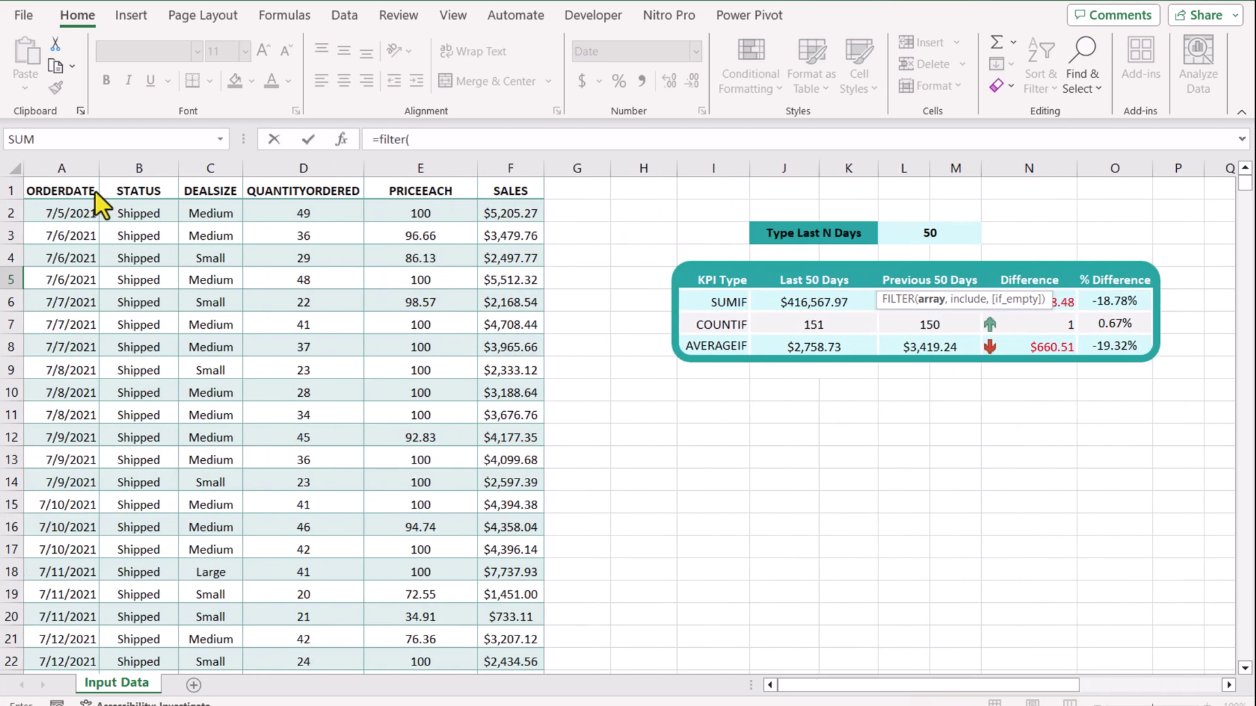
click(73, 176)
click(548, 137)
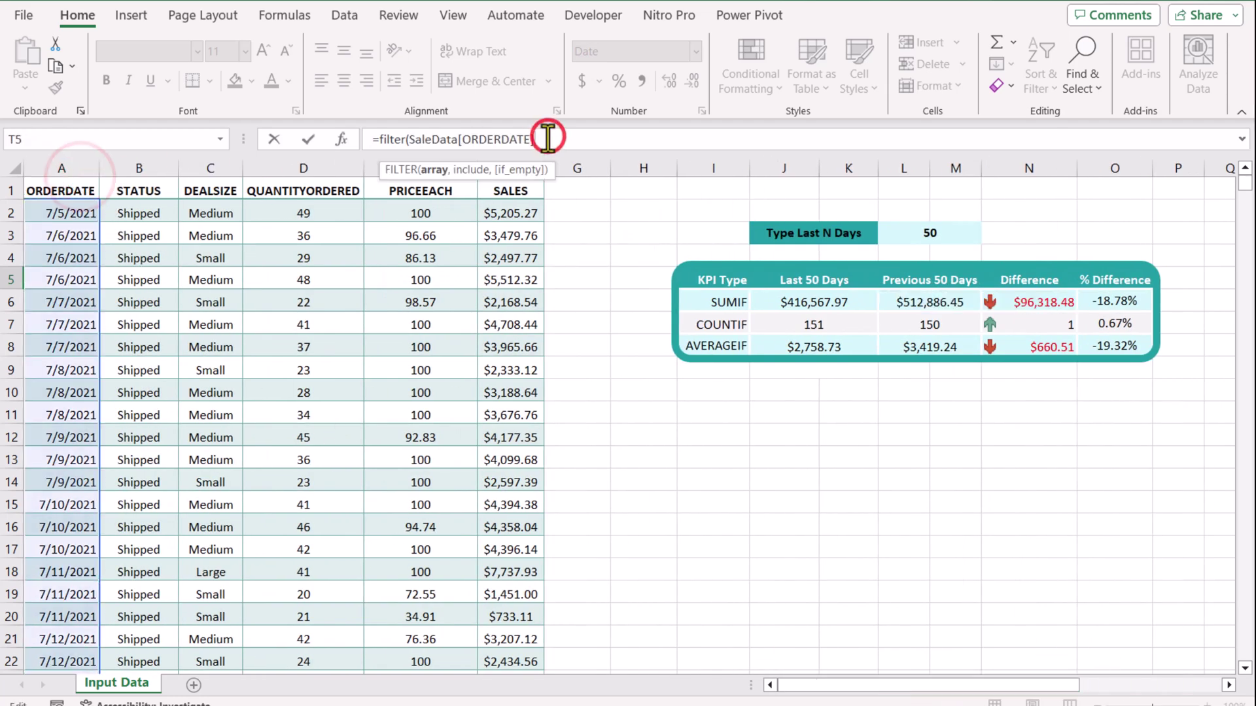
text(,)
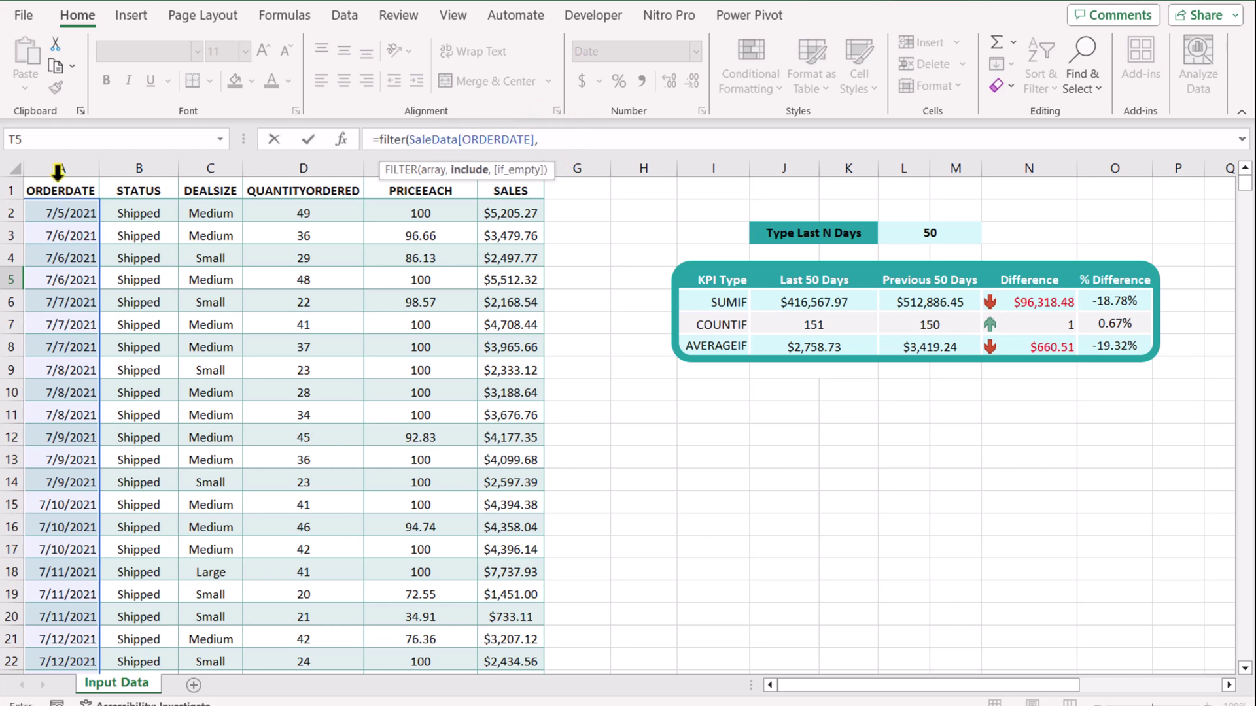
Complete the FILTER formula with the include condition SaleData[ORDERDATE]>=TODAY()-L3
click(57, 172)
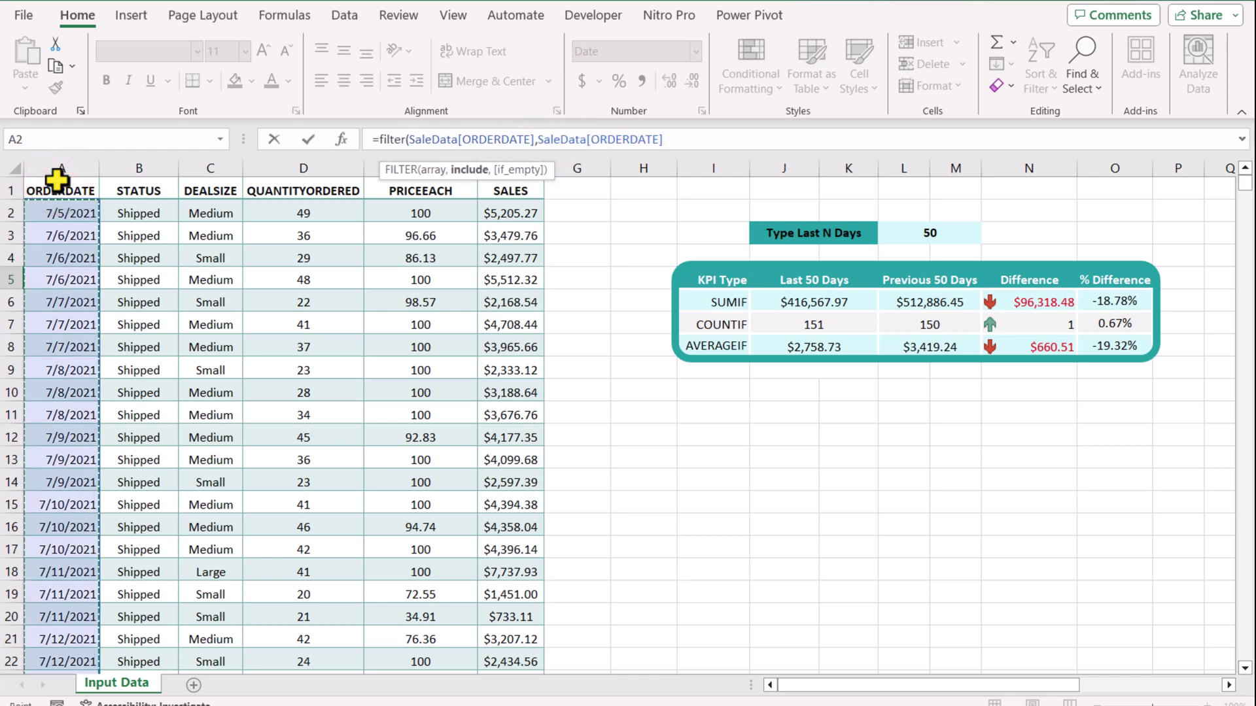
text(>=Today)
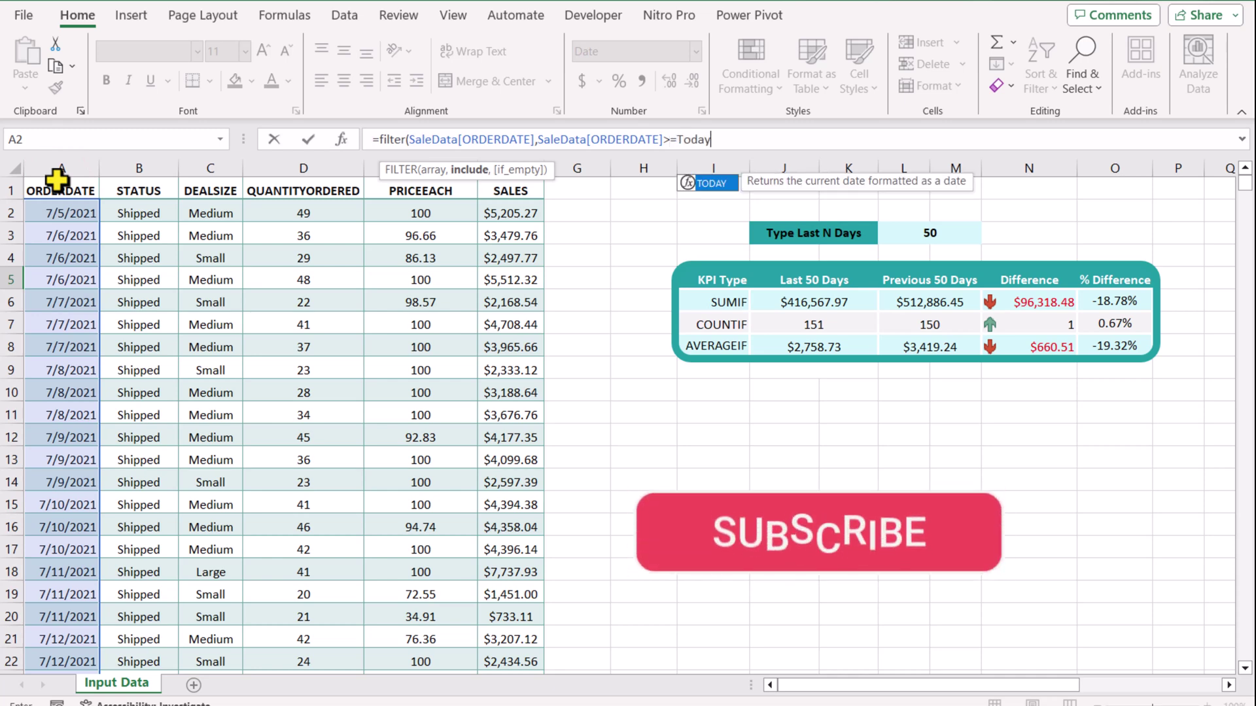
text(()-)
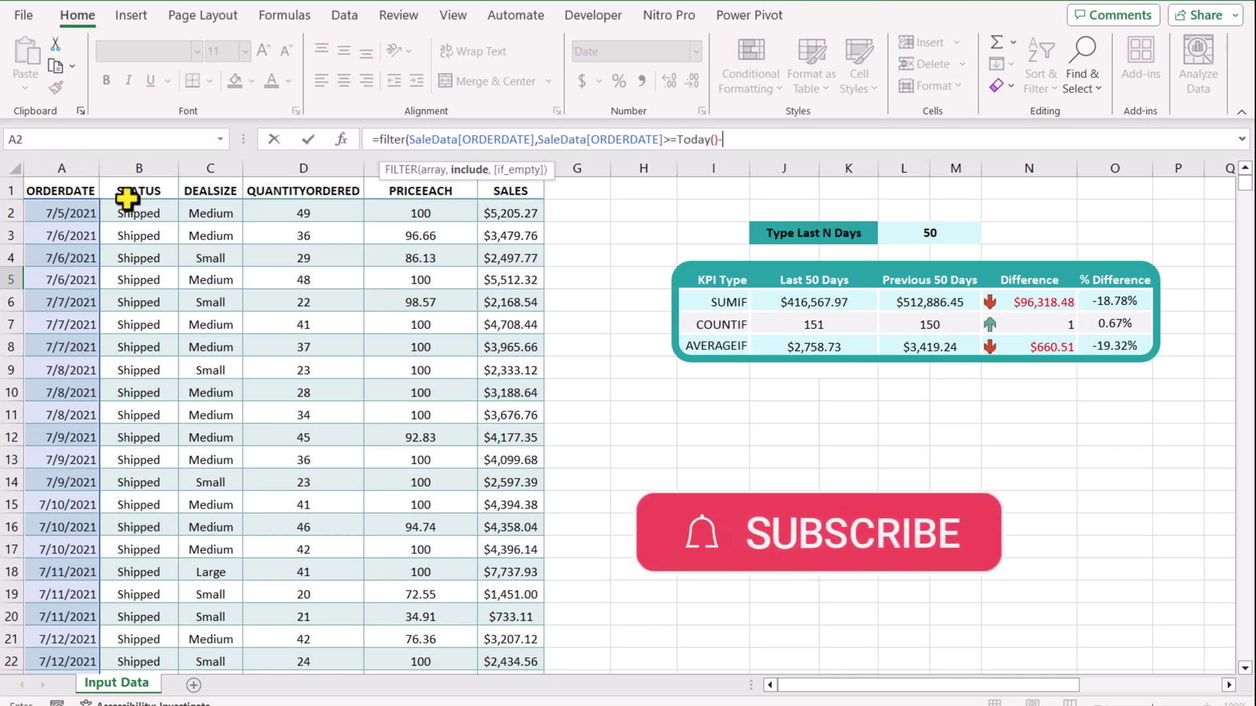
click(897, 233)
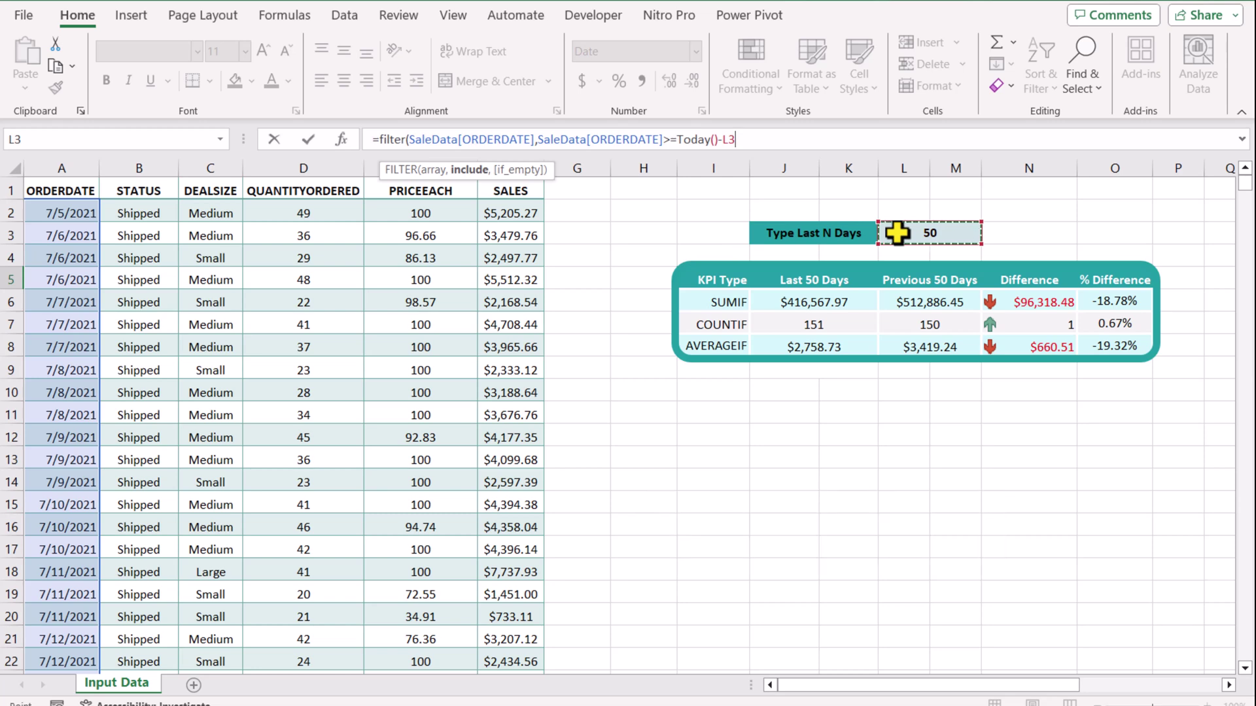
text())
key(Return)
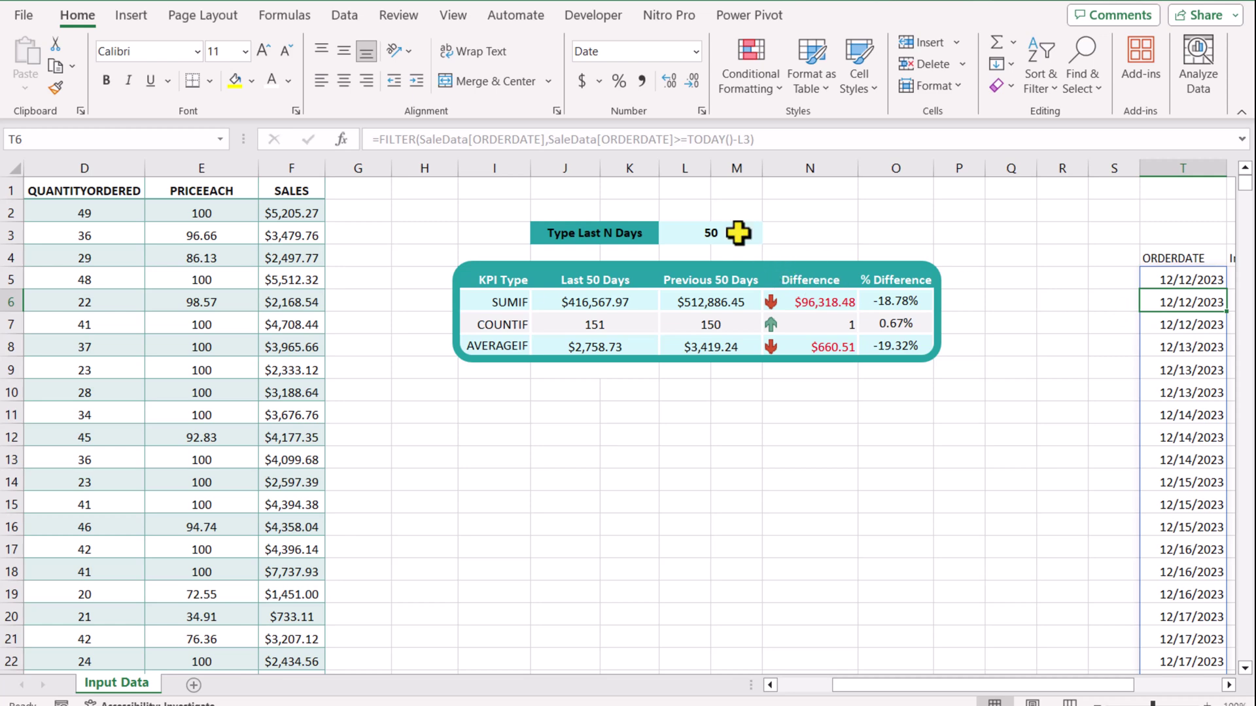
Wrap the FILTER formula in T5 in a UNIQUE function so each order date is listed only once
scroll(1033, 340, right, 3)
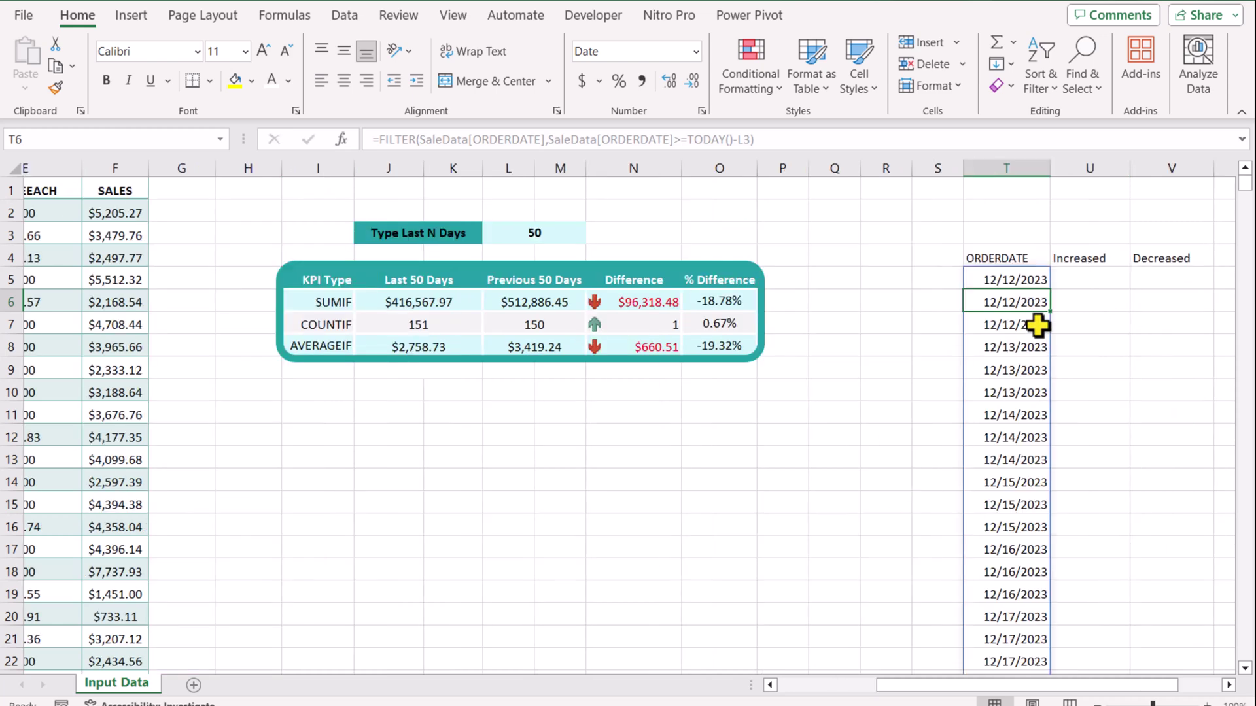
click(999, 276)
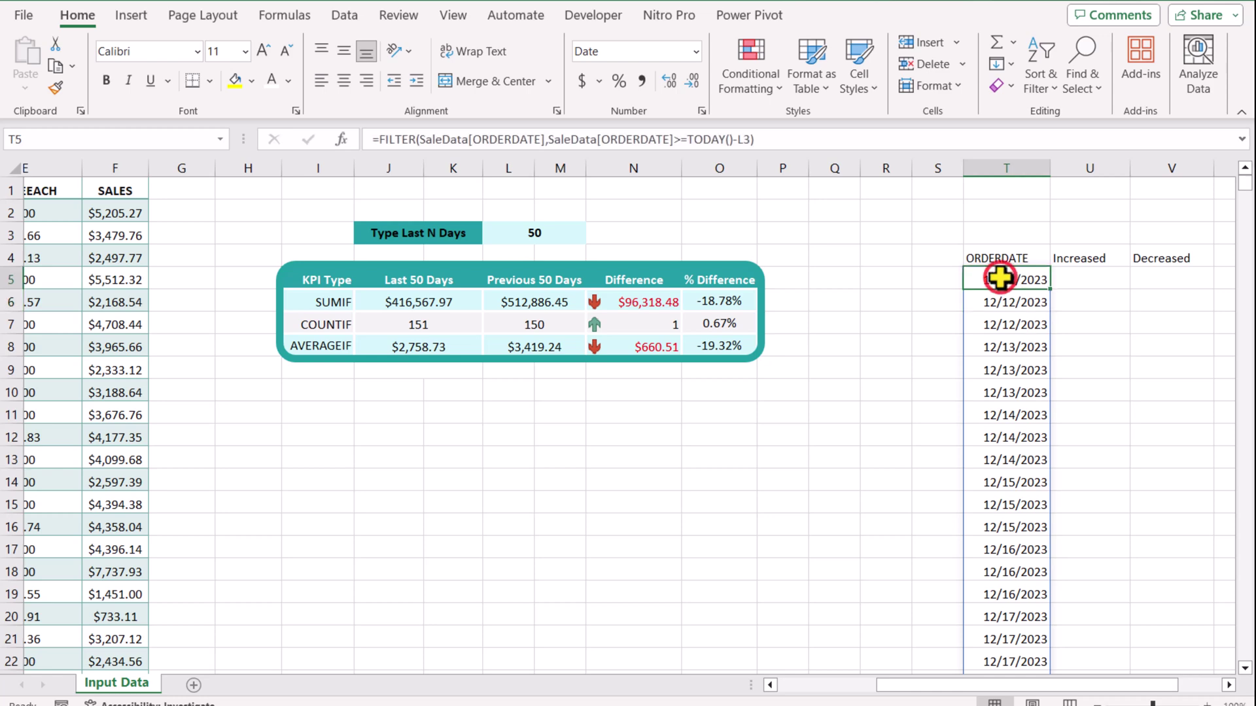
click(374, 139)
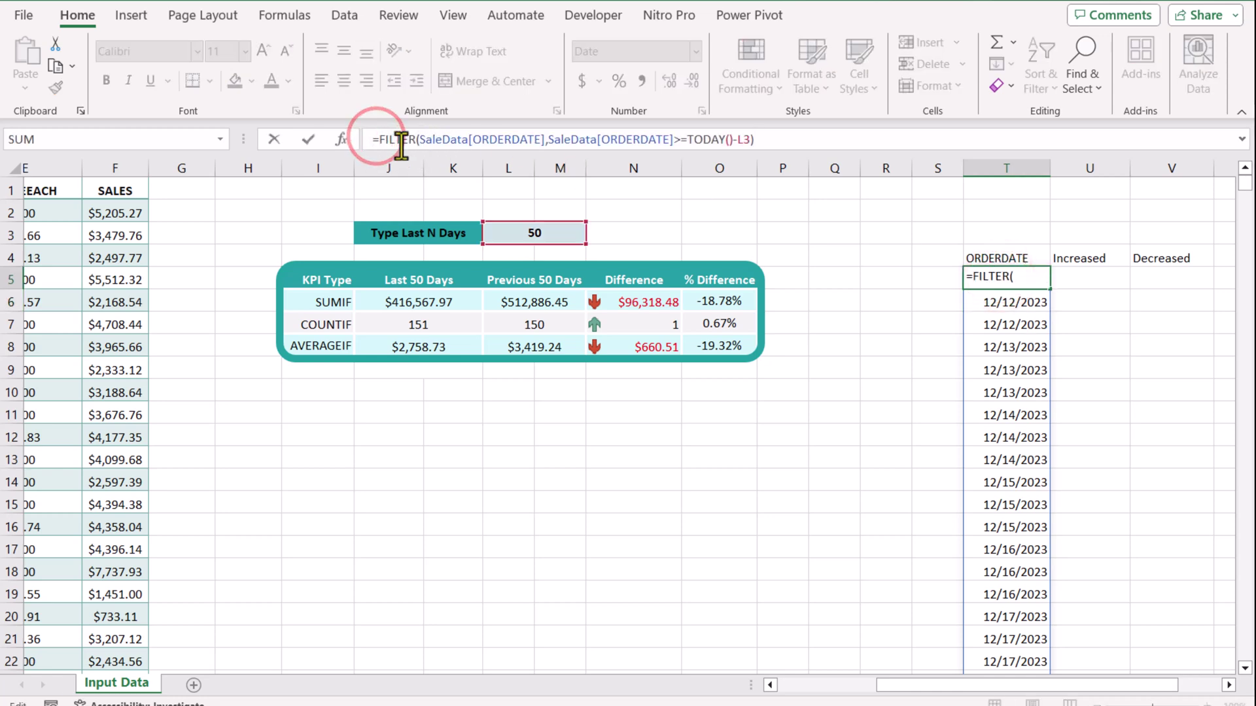
text(un)
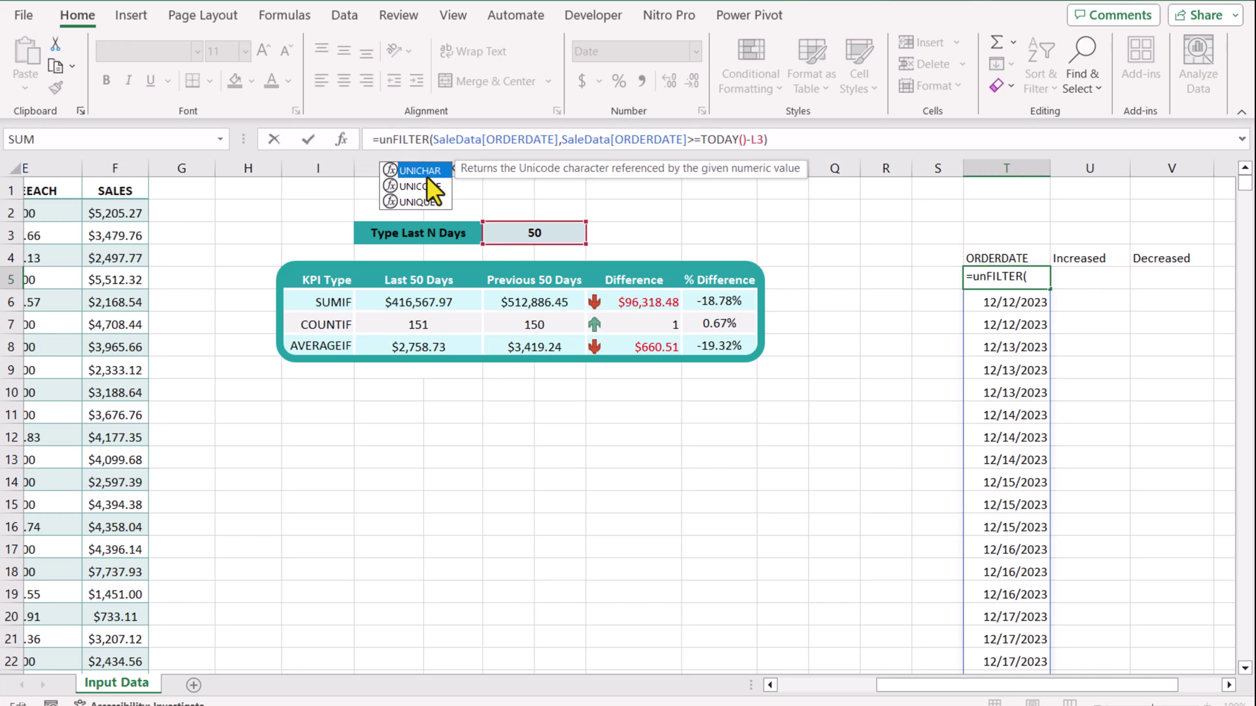
double_click(433, 203)
click(850, 139)
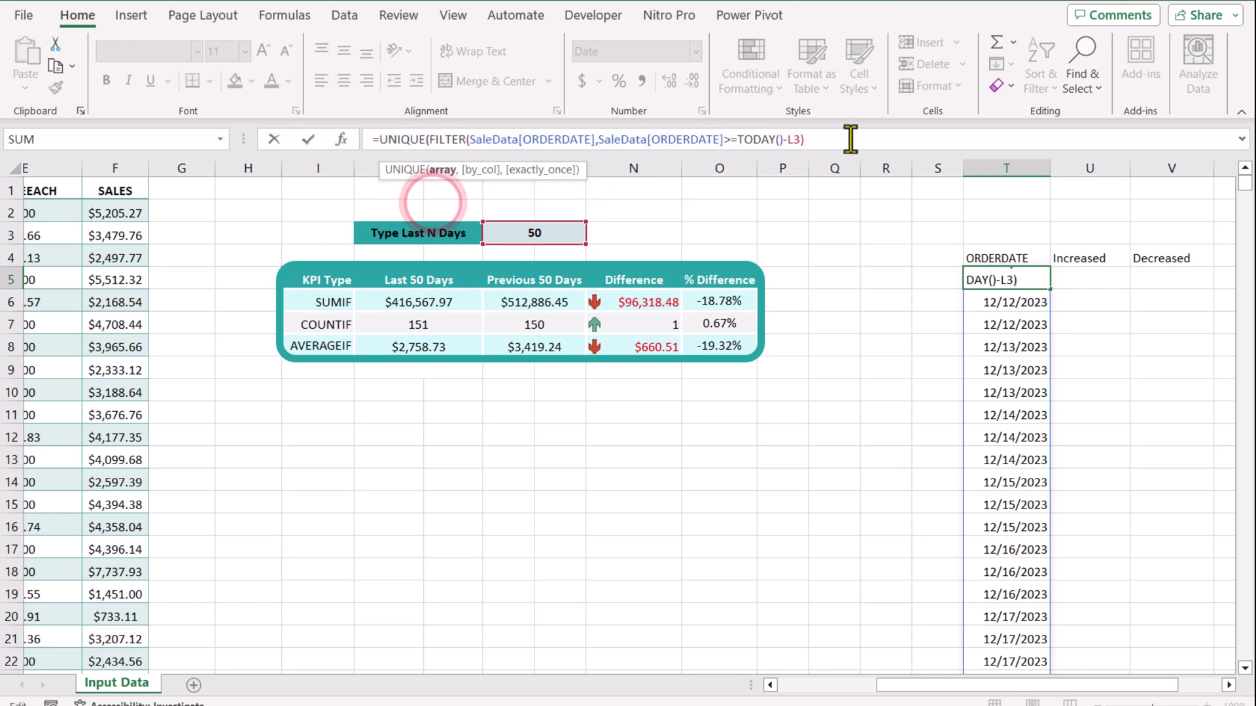
text())
key(Return)
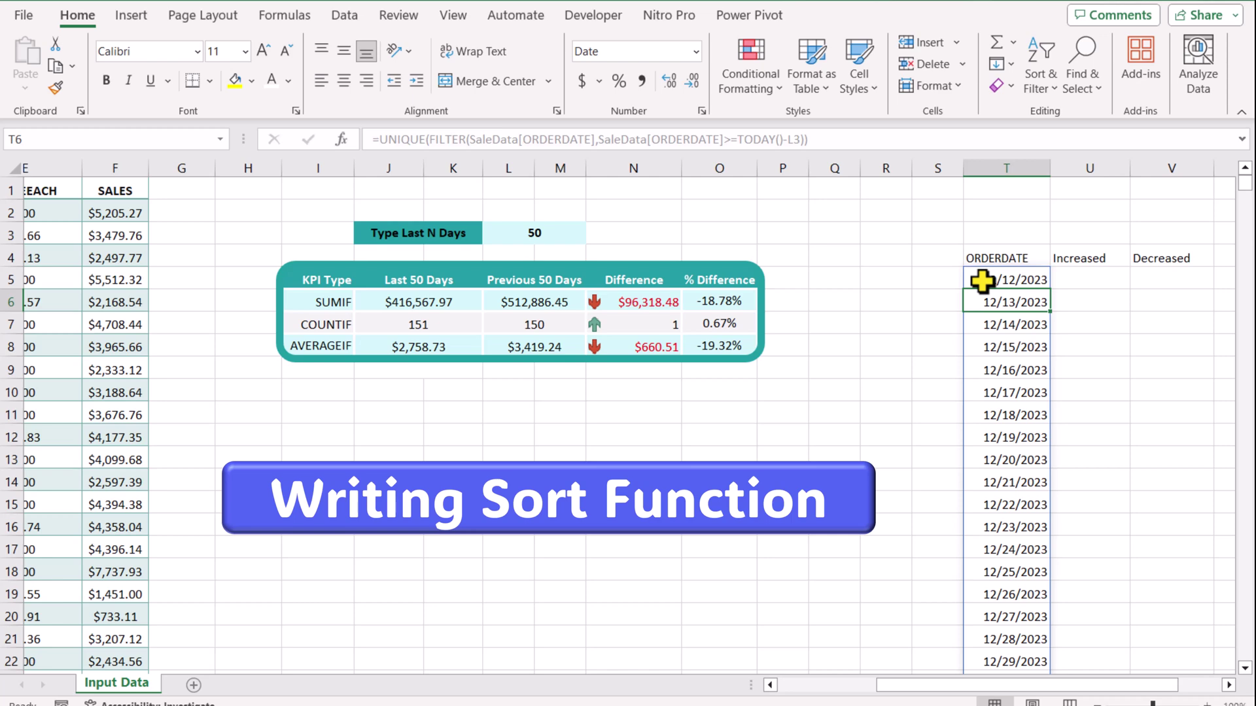
Wrap the UNIQUE formula in T5 in a SORT function with sort index 1 and ascending order 1
click(981, 280)
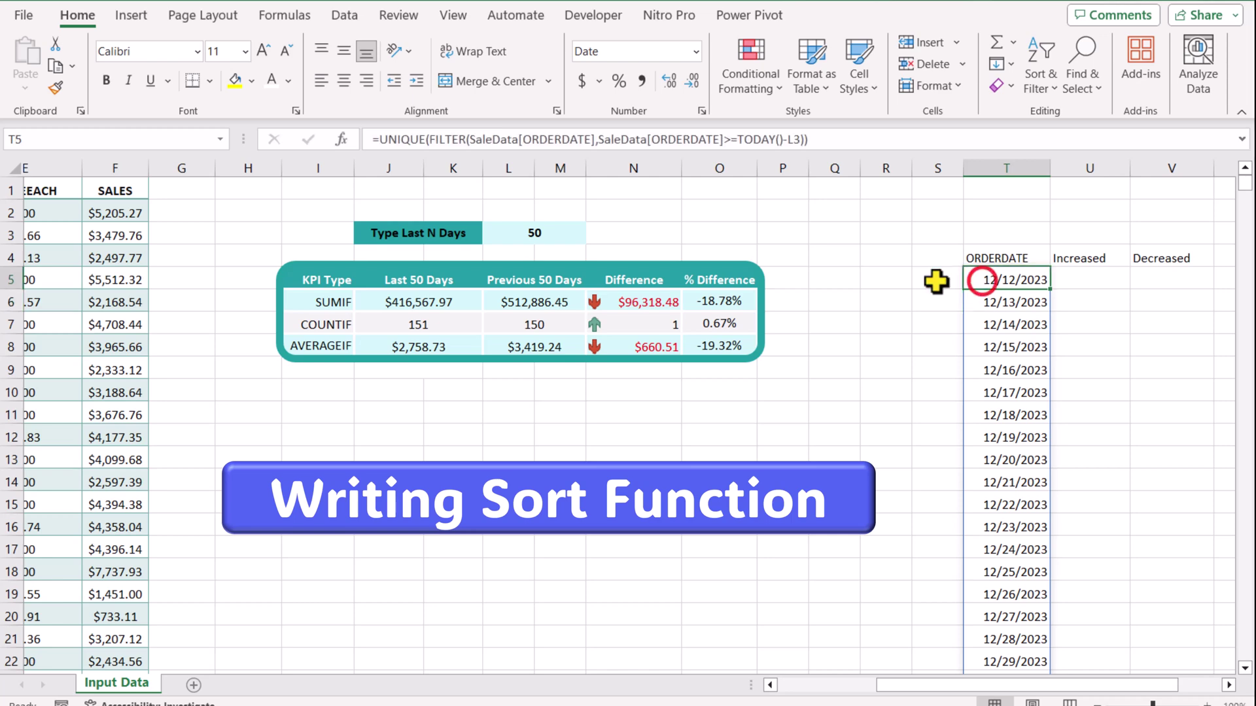
click(381, 139)
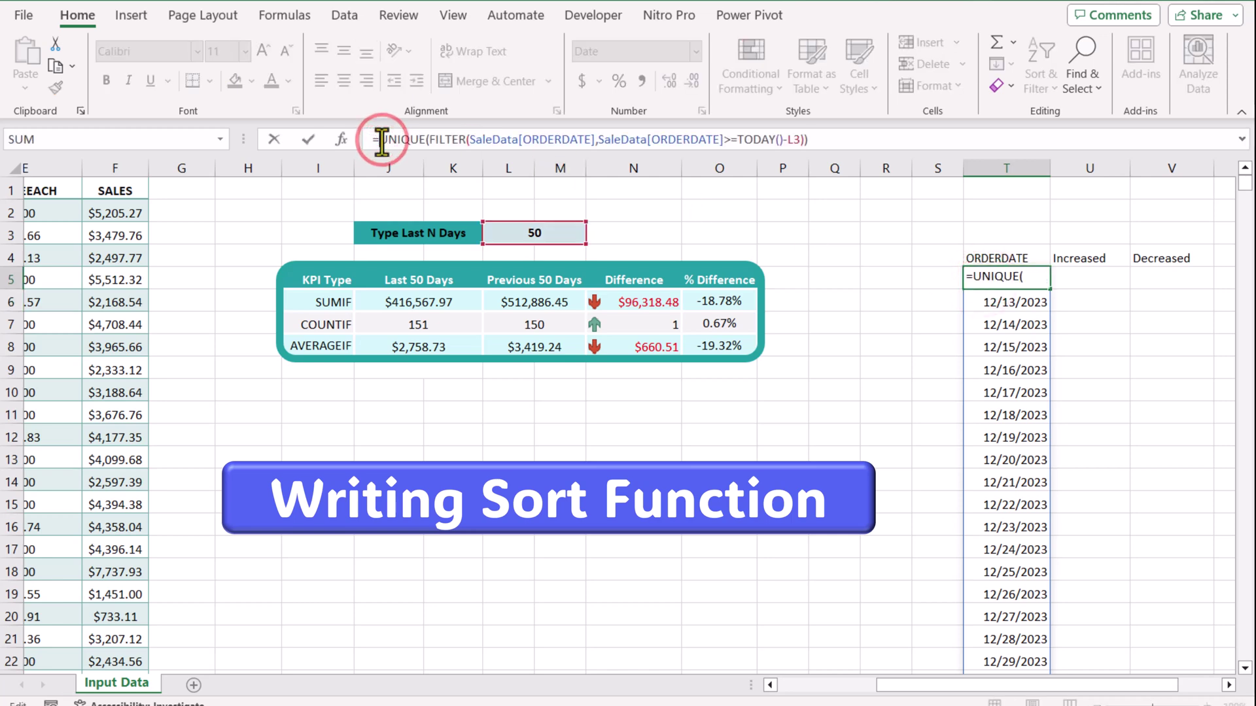
text(sort()
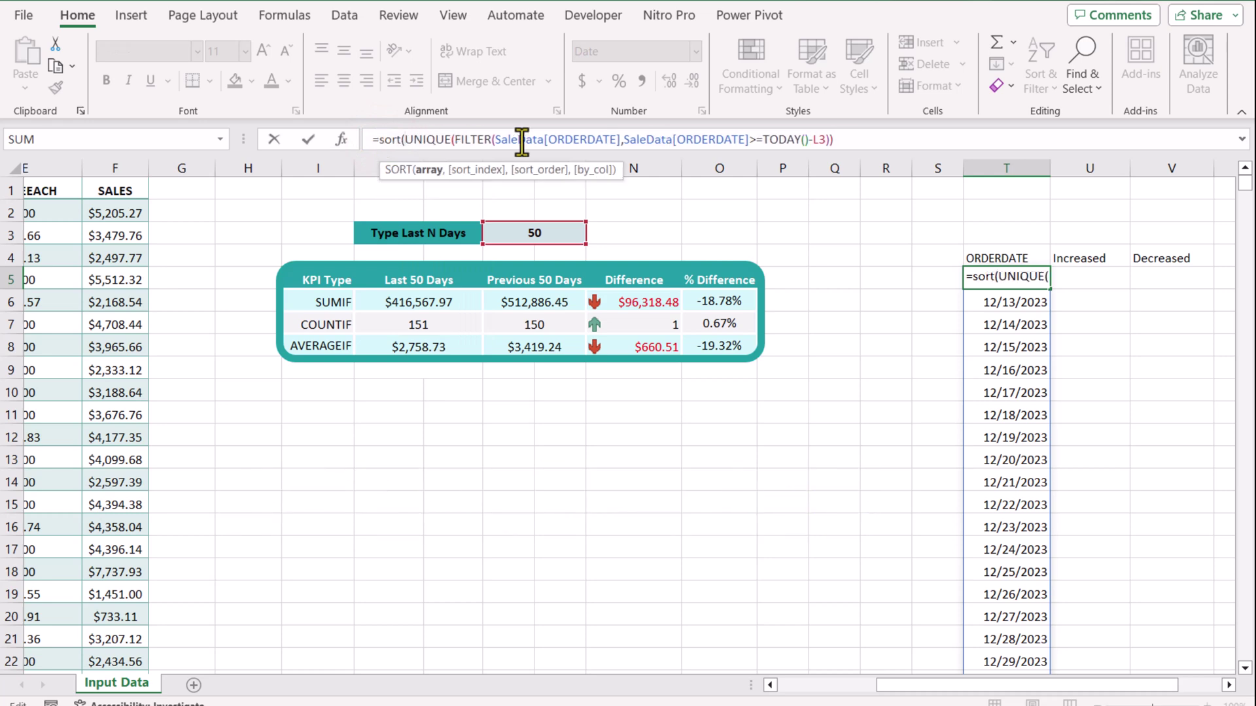
click(850, 141)
text(,)
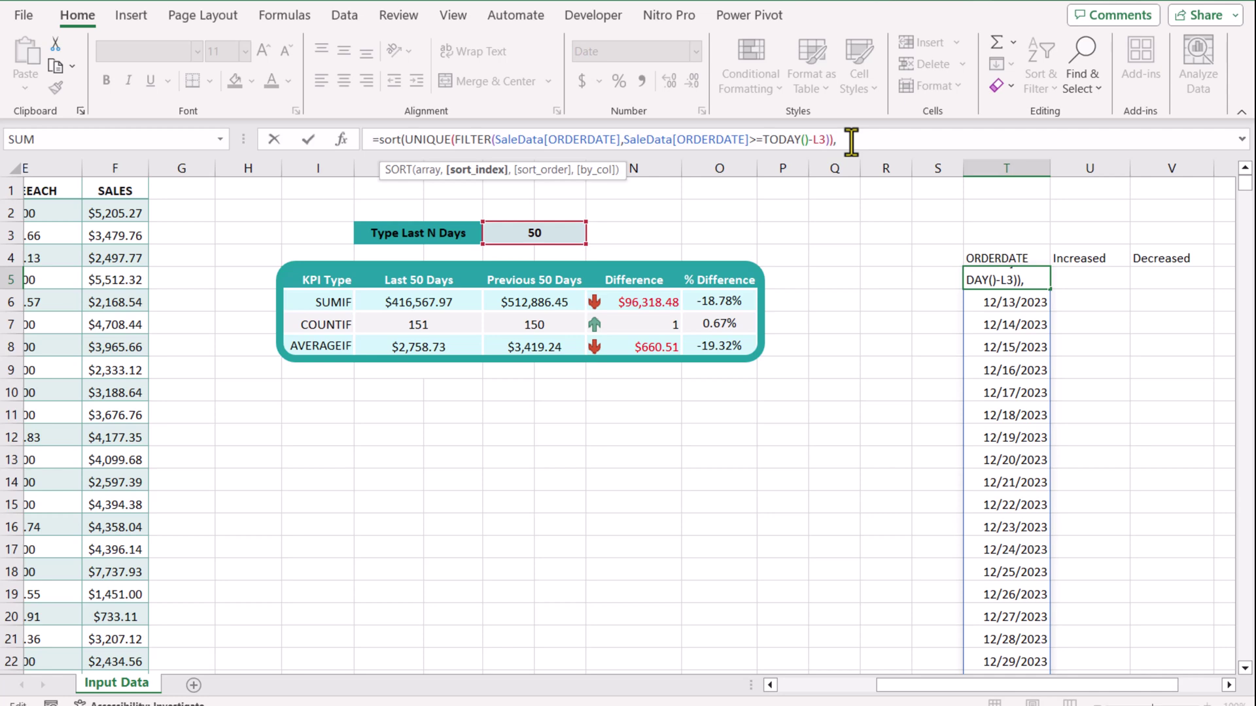
text(1,1)
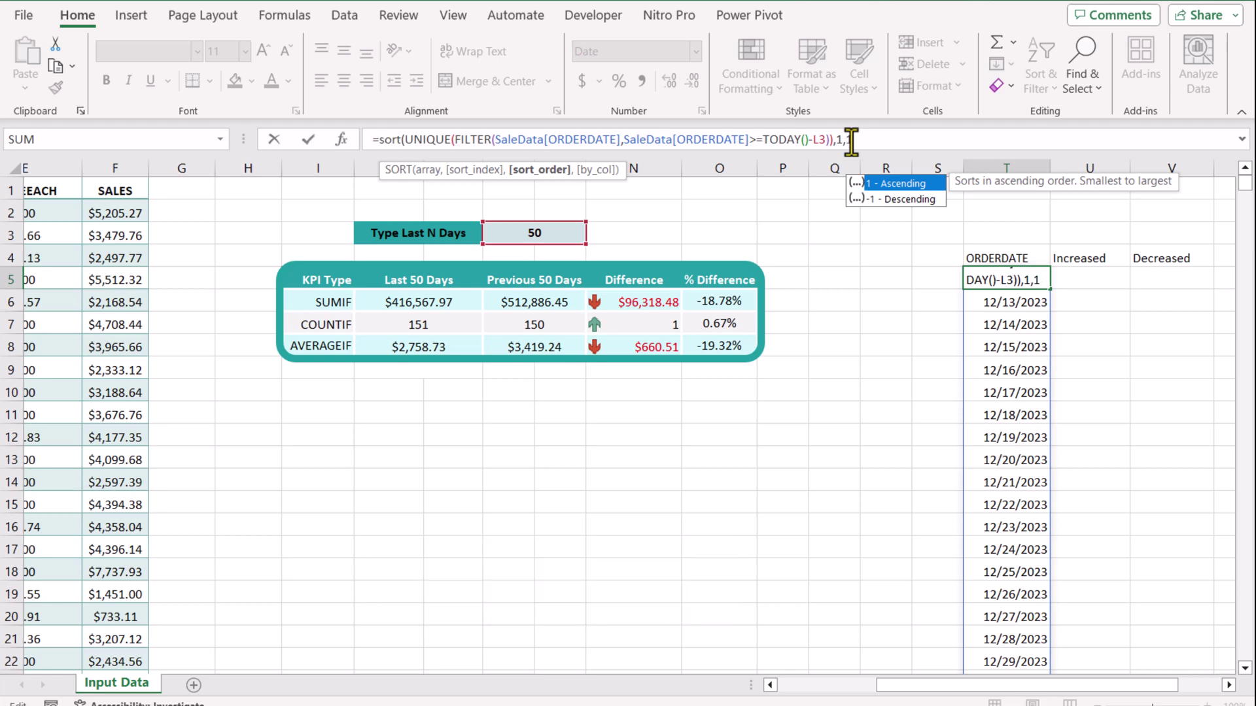
text())
key(Return)
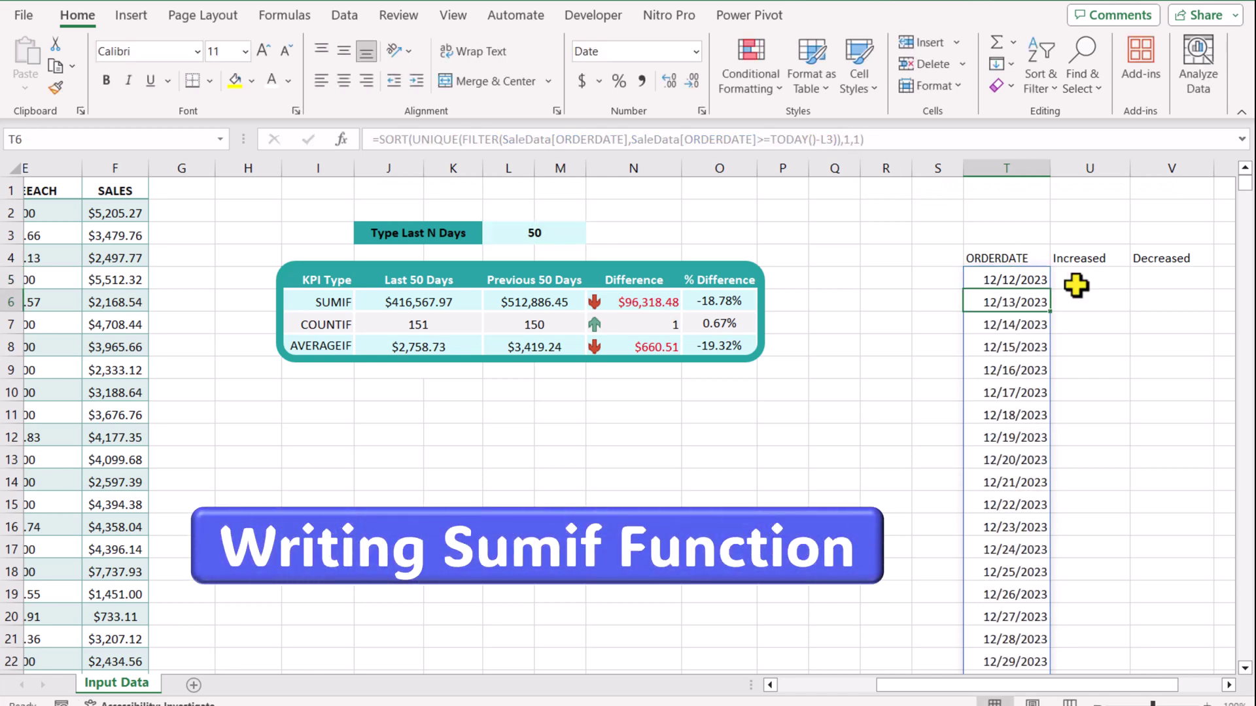
Set the number of last days in L3 to 10
click(573, 239)
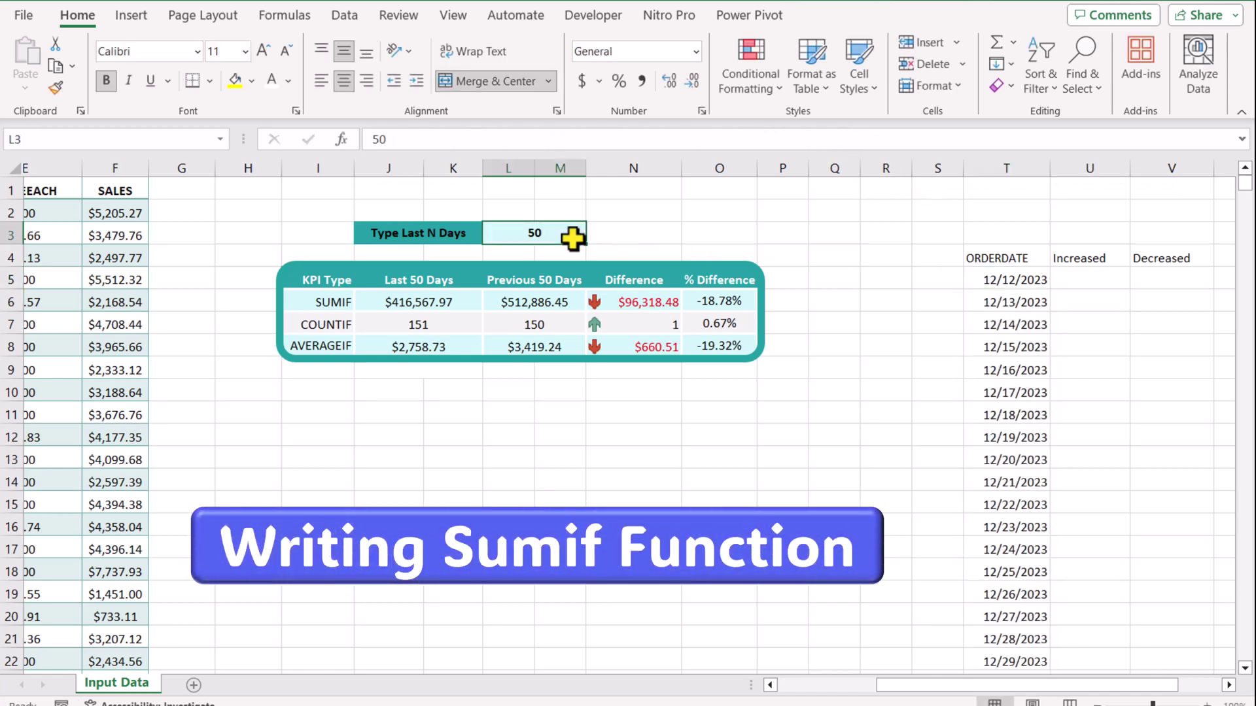
text(10)
click(1090, 279)
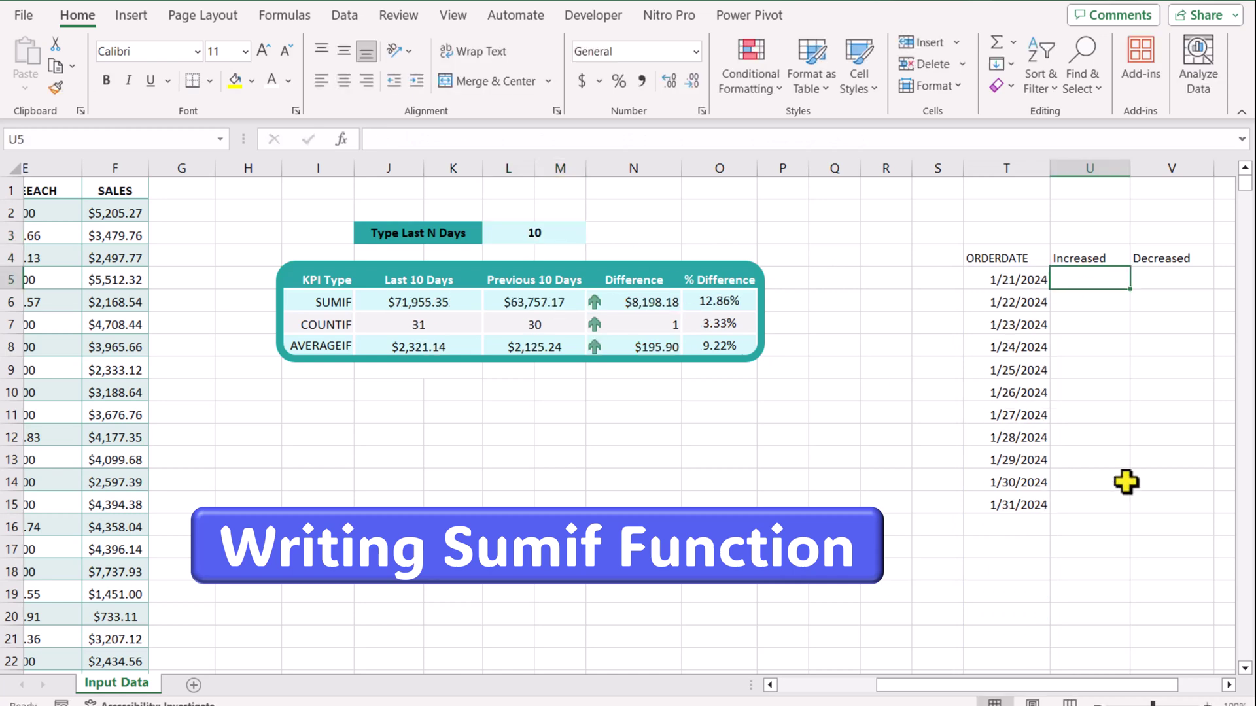
Enter a SUMIF formula in U5 with range SaleData[ORDERDATE], spilled criteria T5# and sum range SaleData[SALES]
text(=)
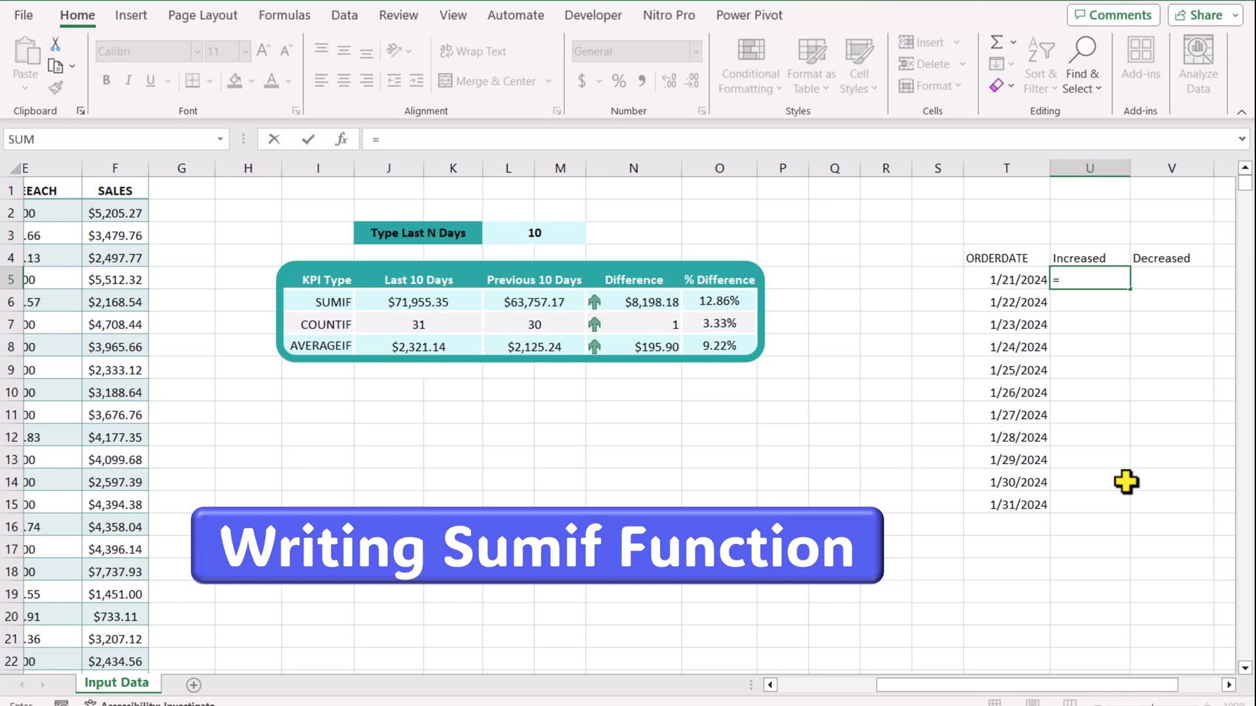
text(sumif()
scroll(901, 327, right, 2)
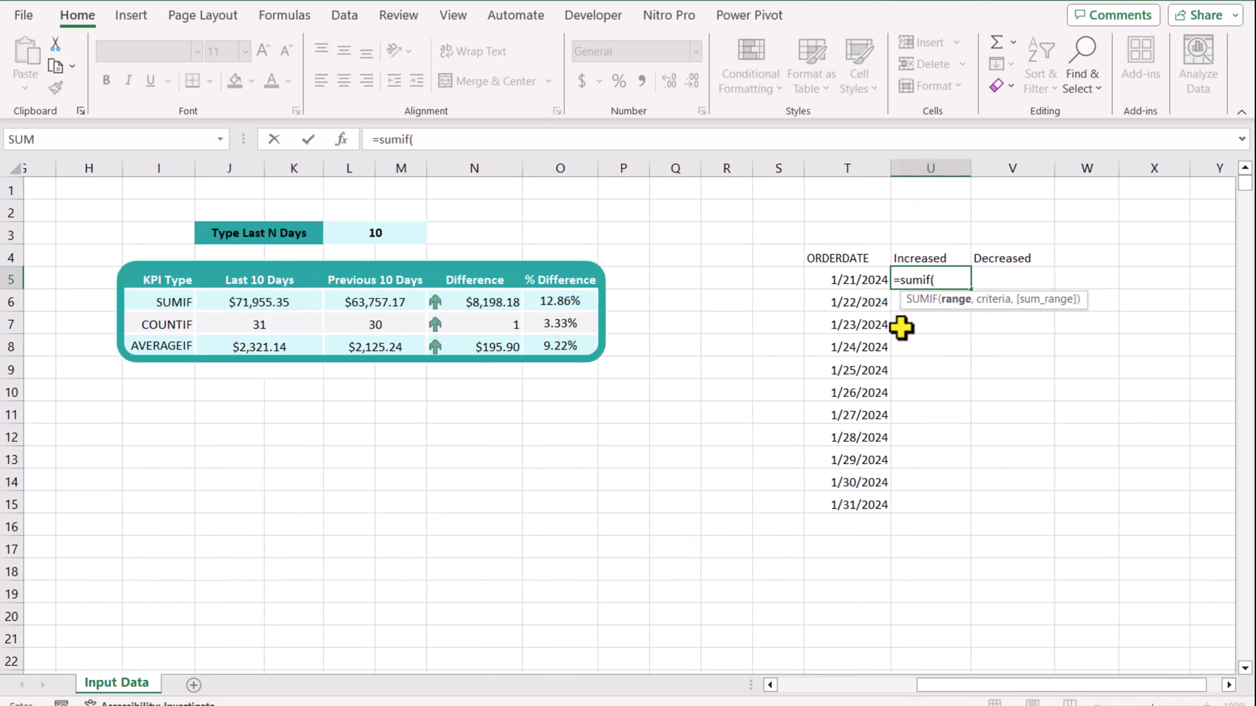
drag(997, 693, 857, 685)
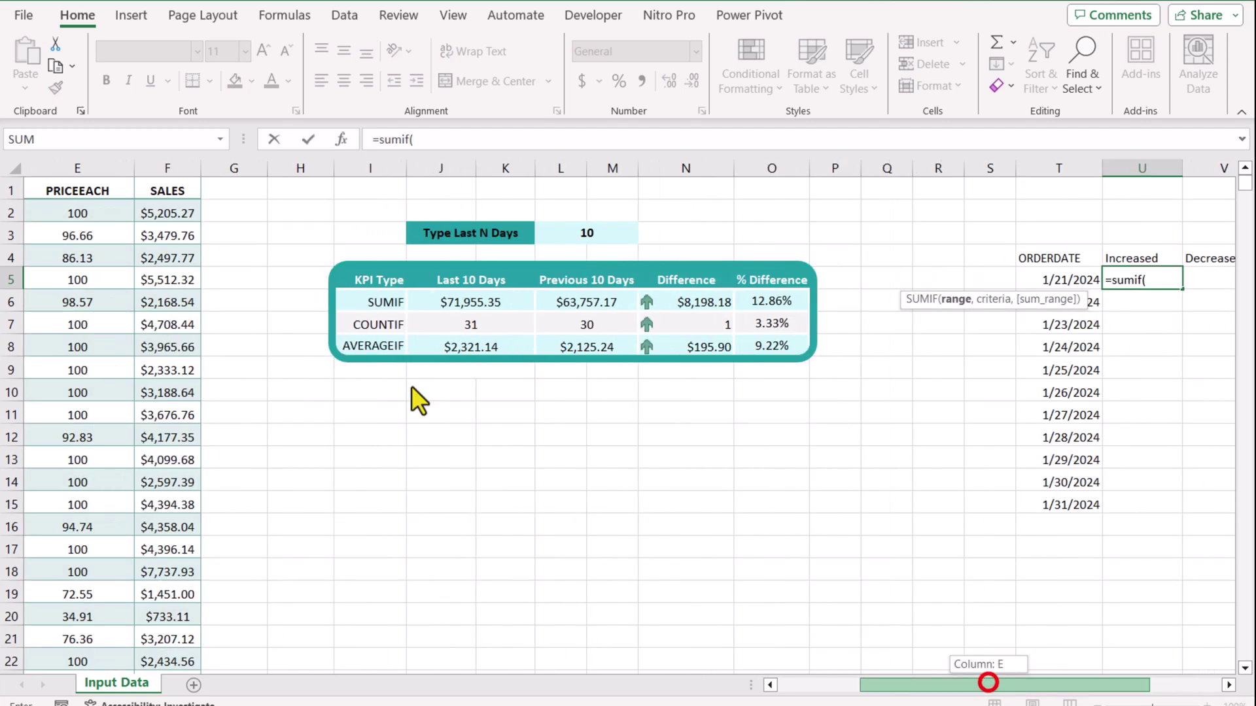
click(77, 181)
text(,)
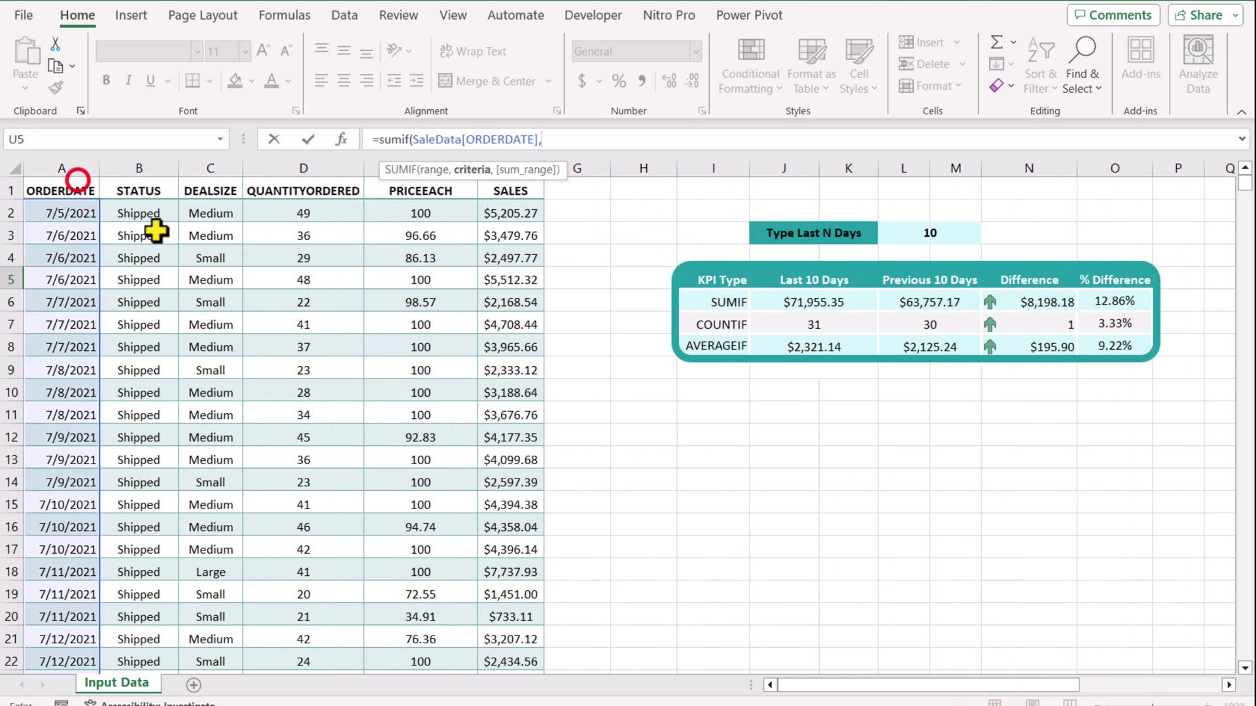
drag(862, 685, 975, 694)
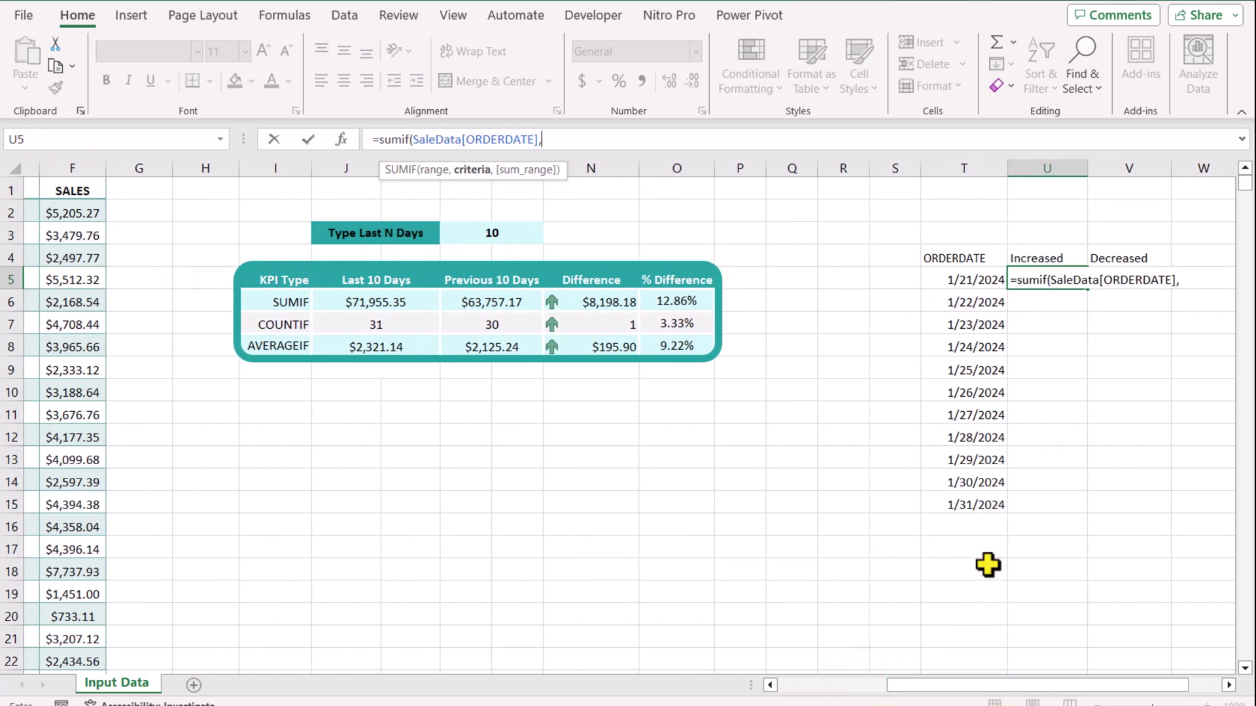
drag(981, 280, 961, 499)
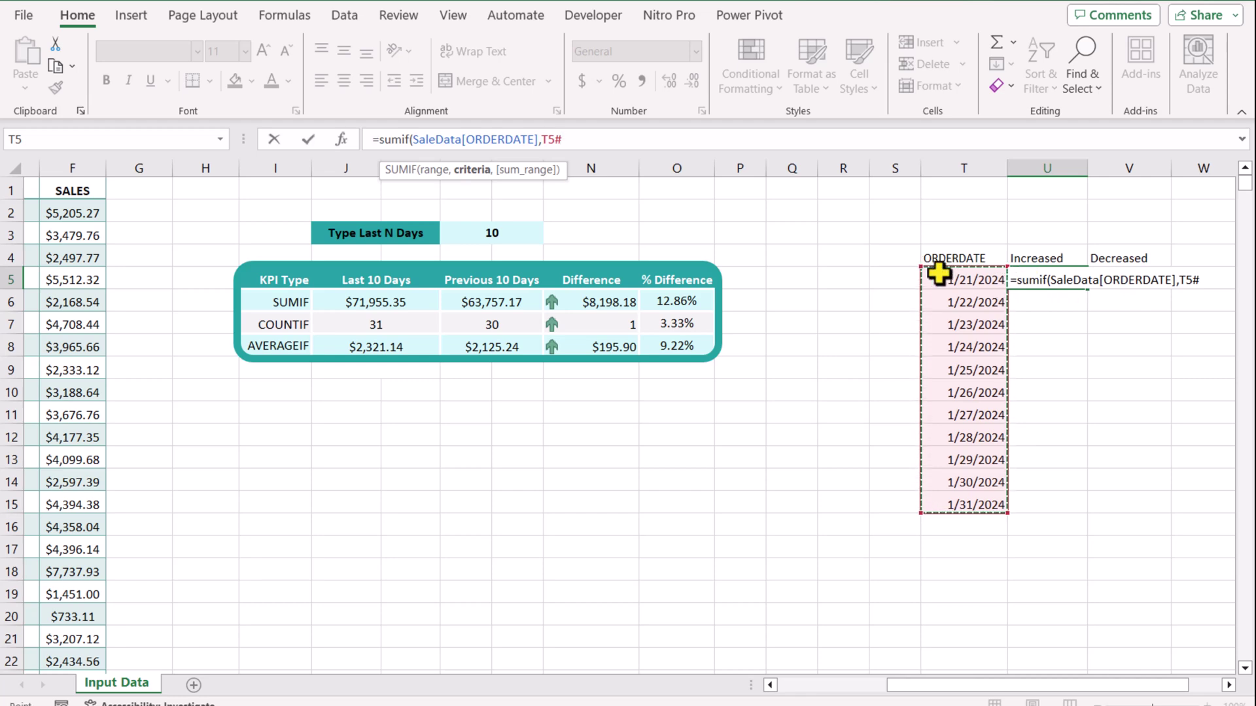
text(,)
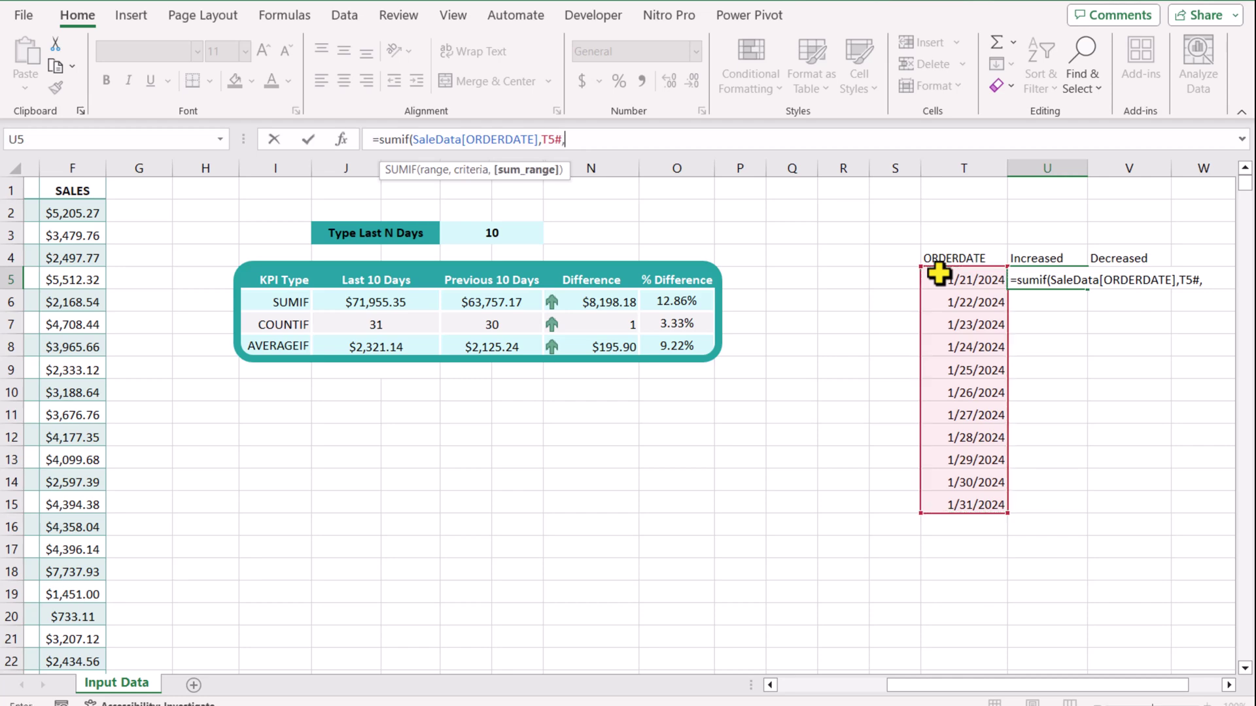
click(72, 173)
text())
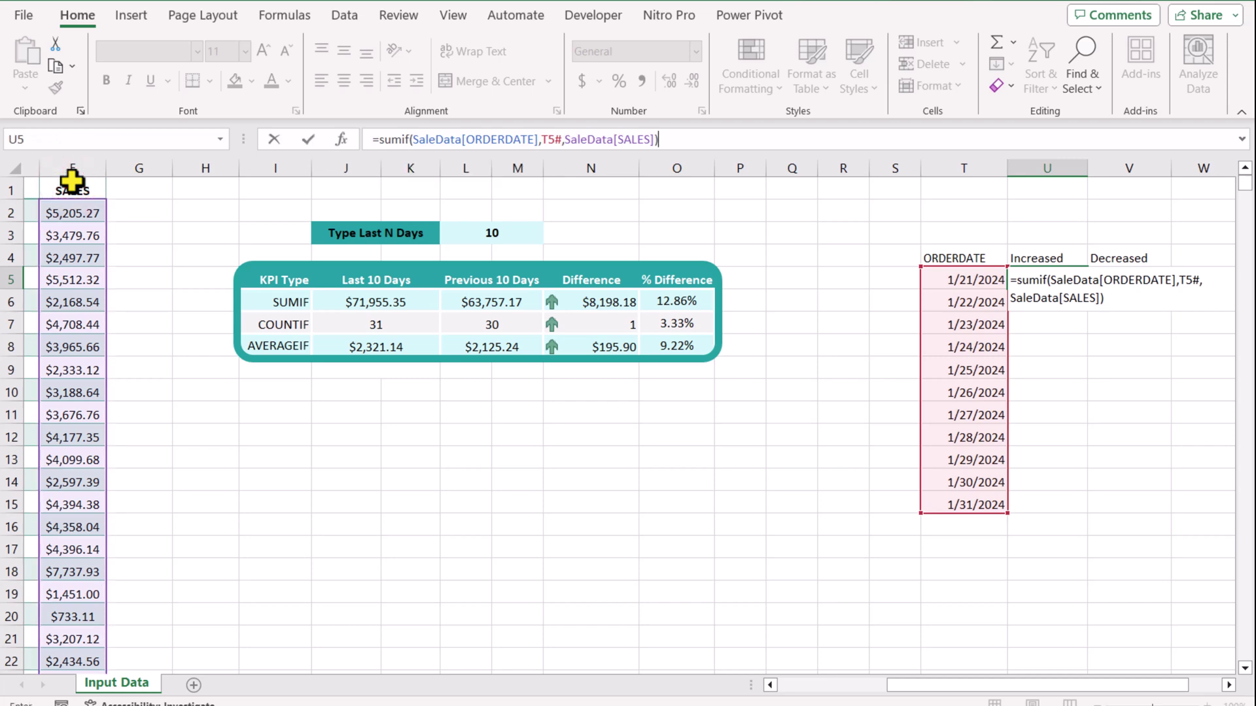
key(Return)
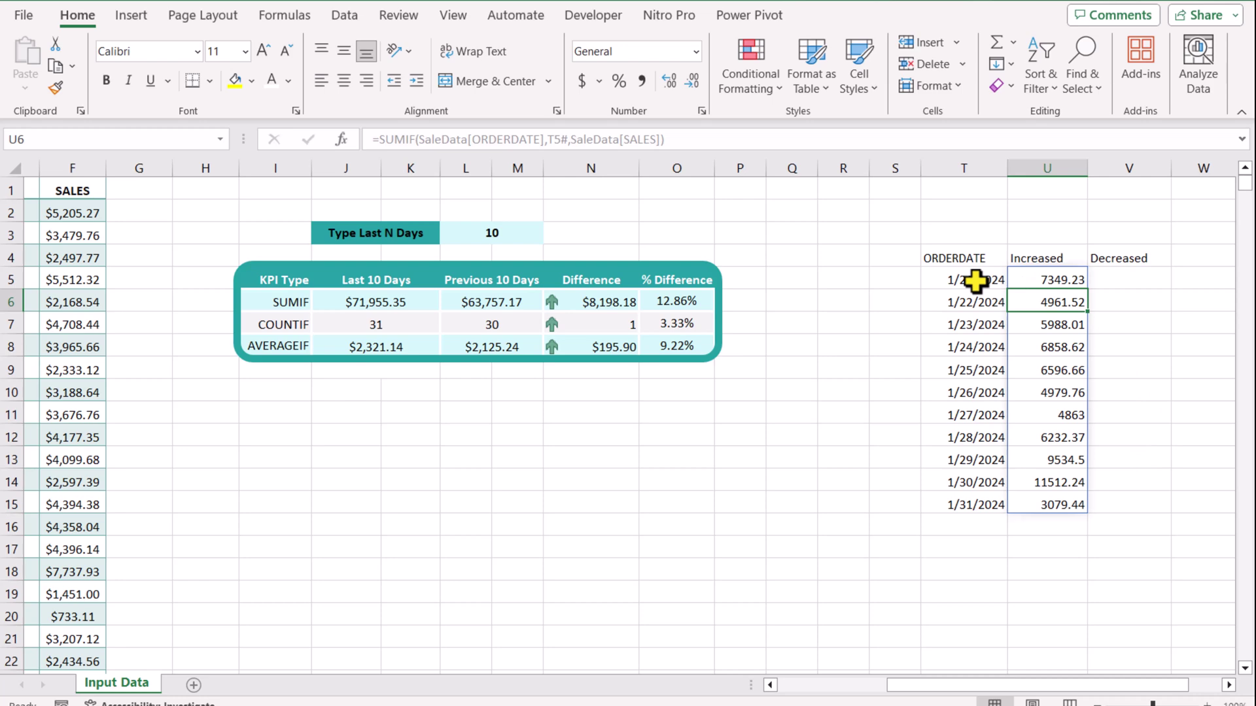
Set the number of last days in L3 to 15
click(471, 235)
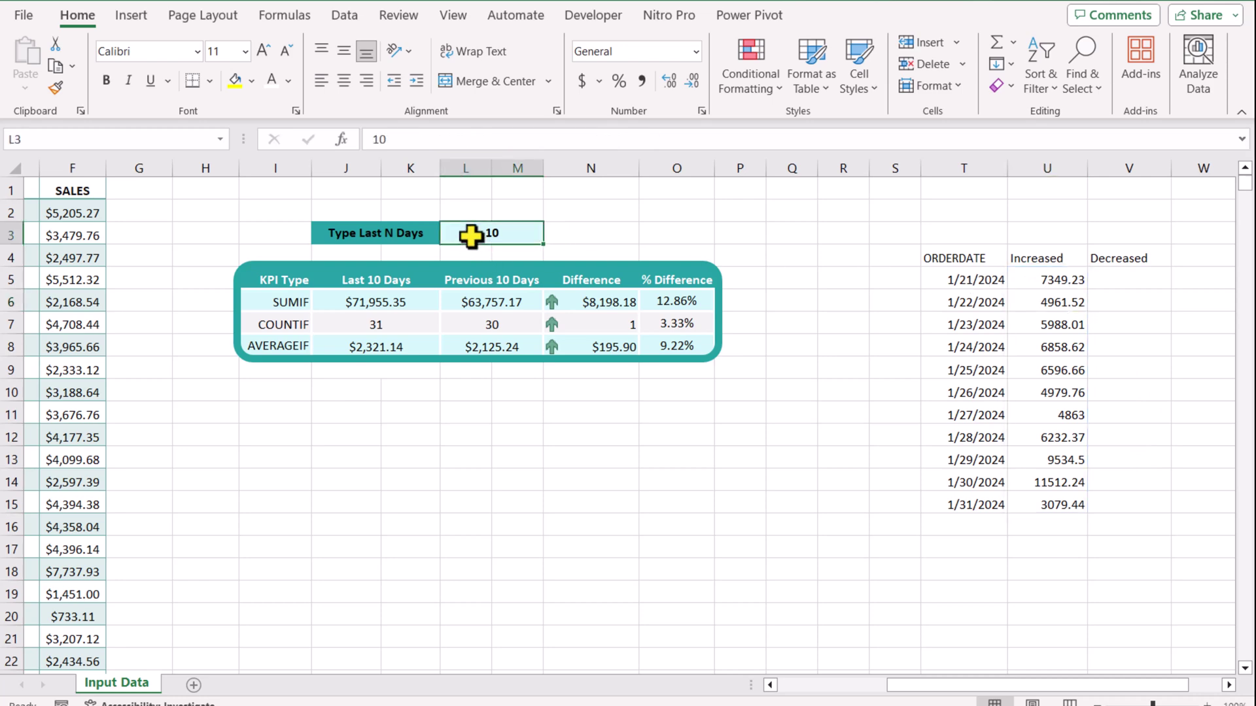
text(15)
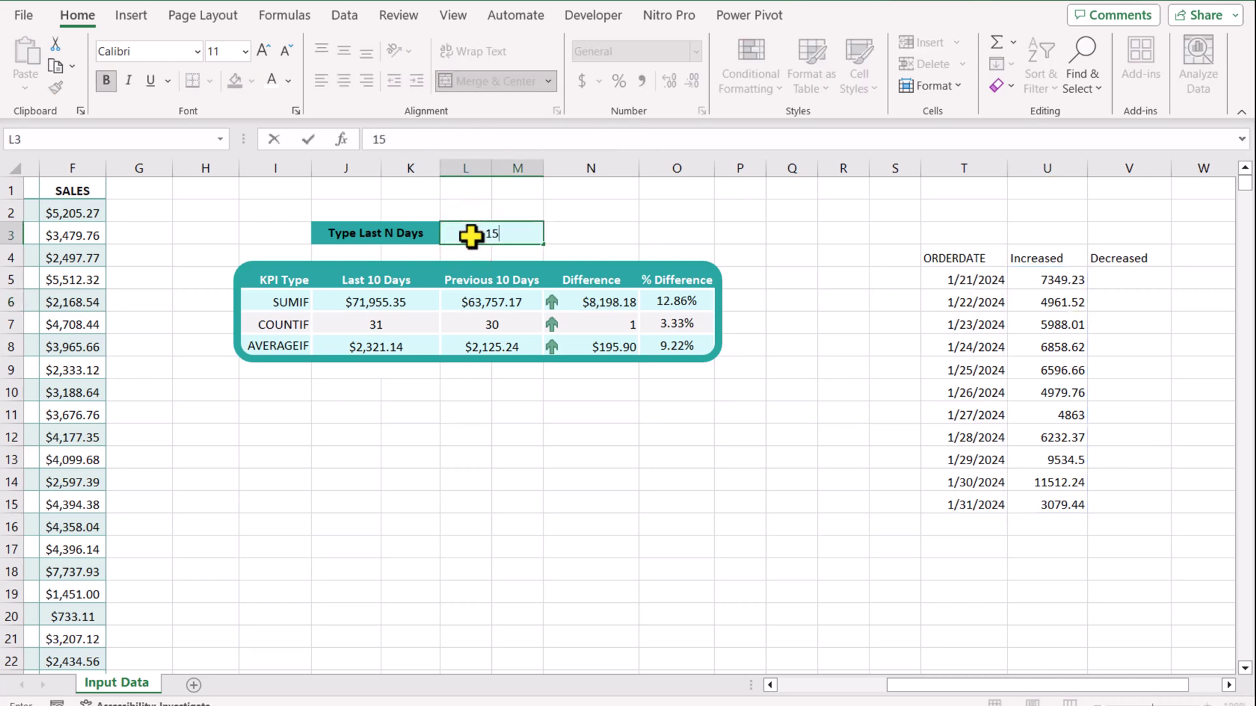
key(Return)
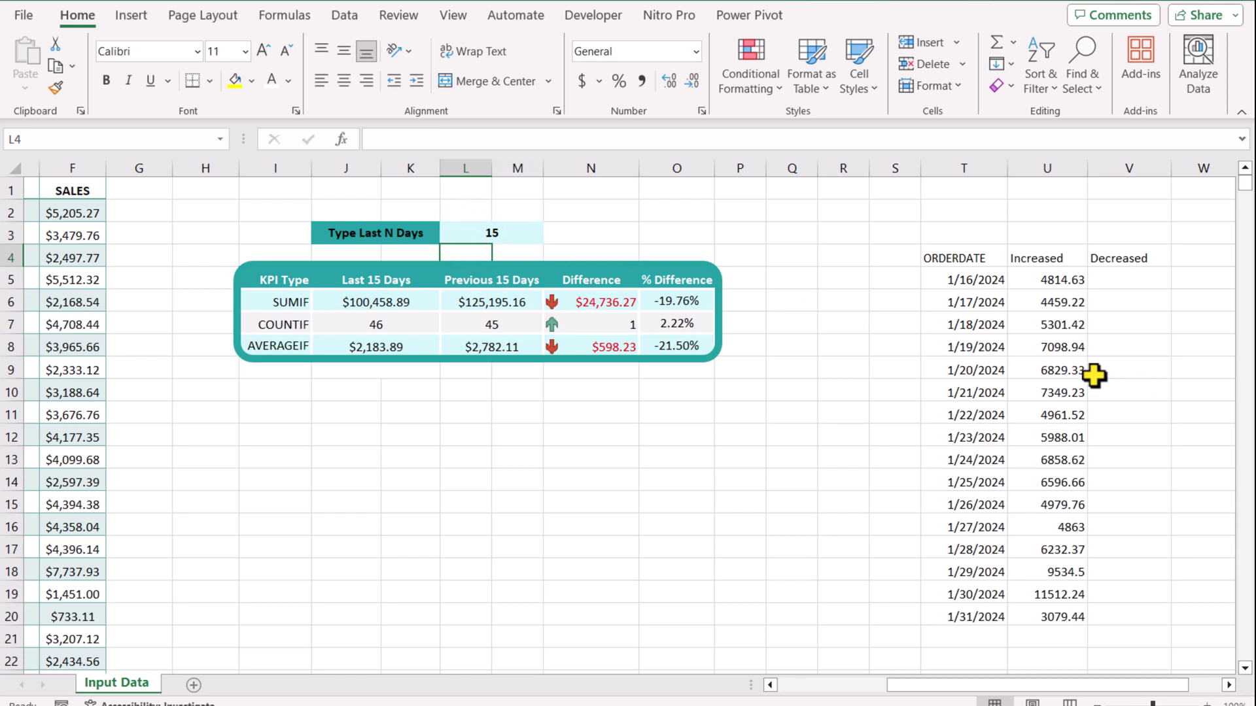
Multiply the SUMIF formula in U5 by 1
click(1052, 279)
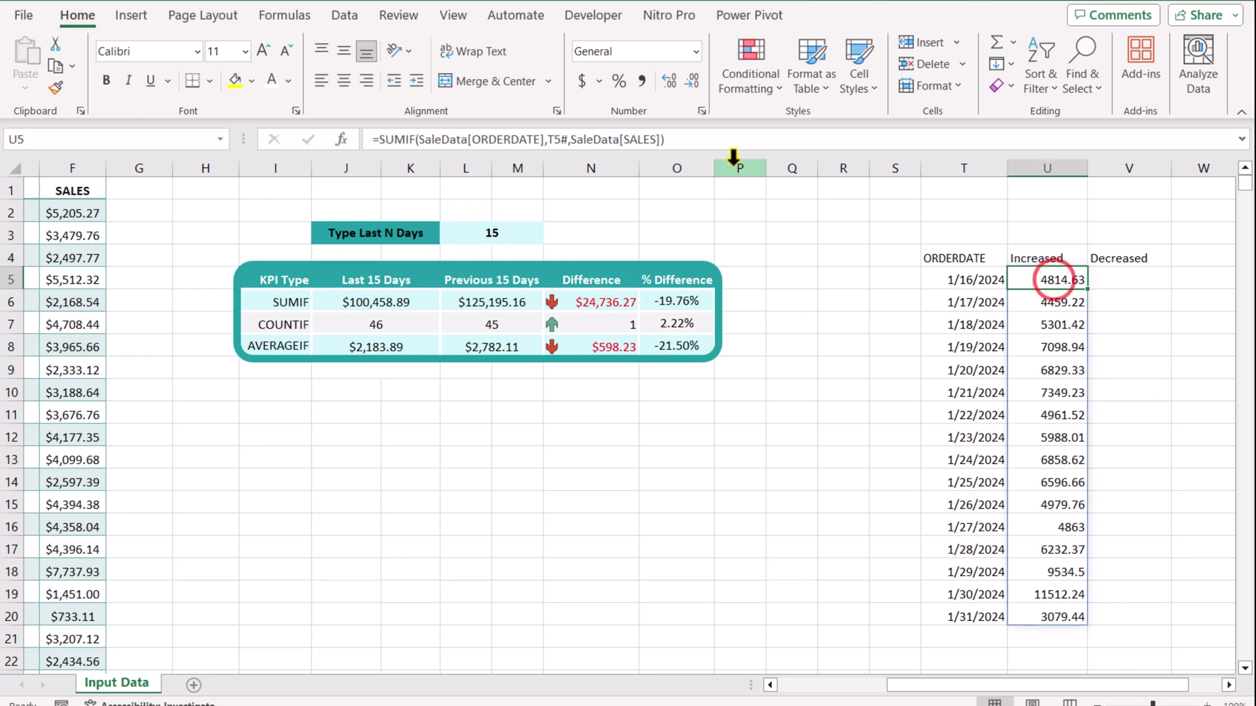
click(710, 139)
text(*)
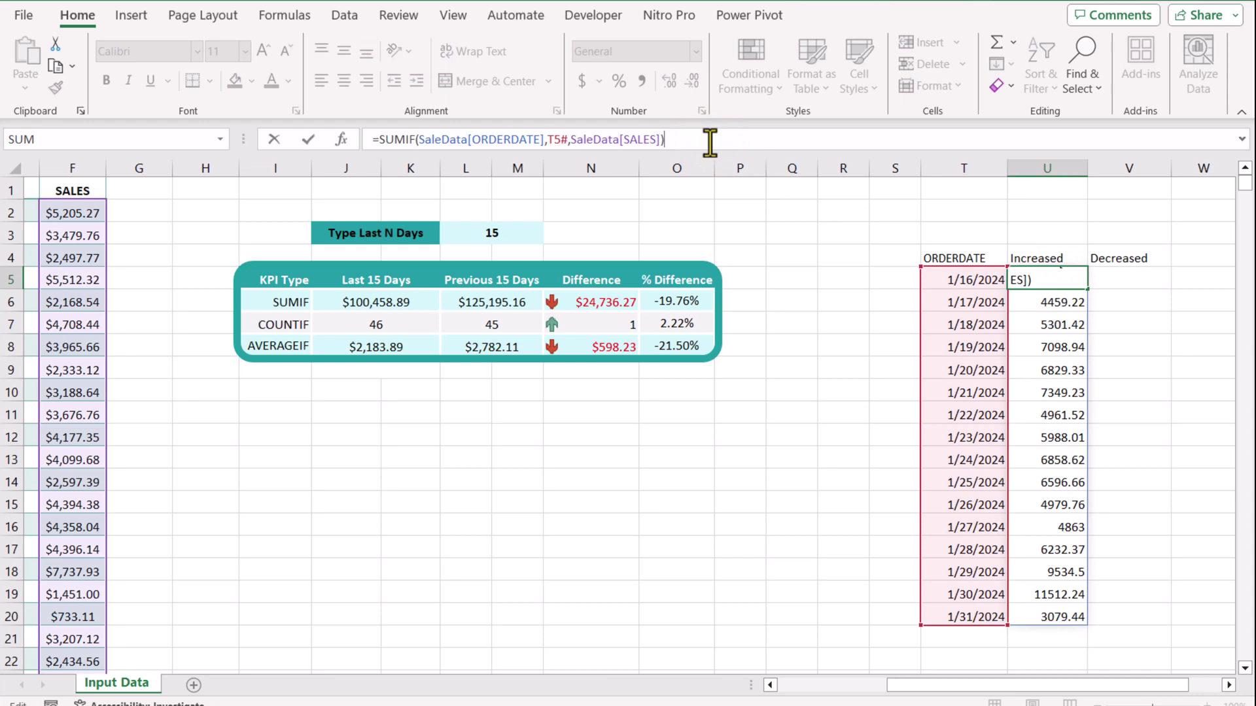
text(1)
key(Return)
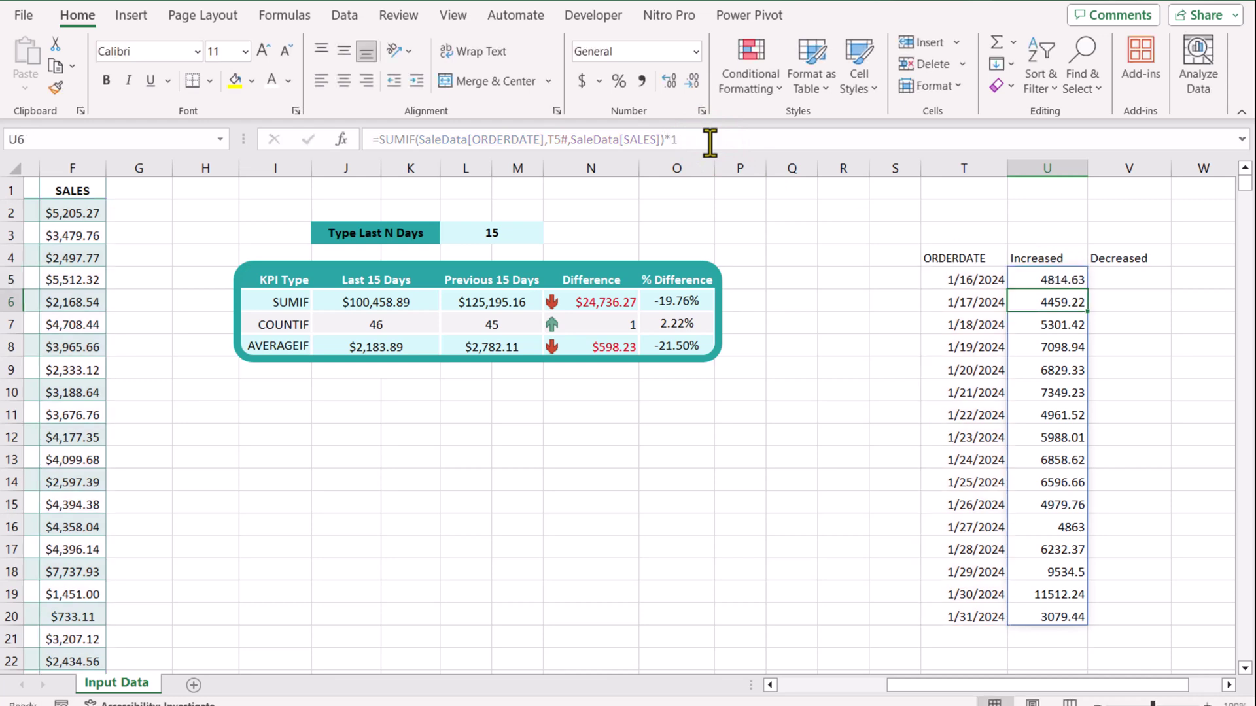
Replace the multiplier 1 at the end of the U5 formula with NA()
key(Up)
click(709, 140)
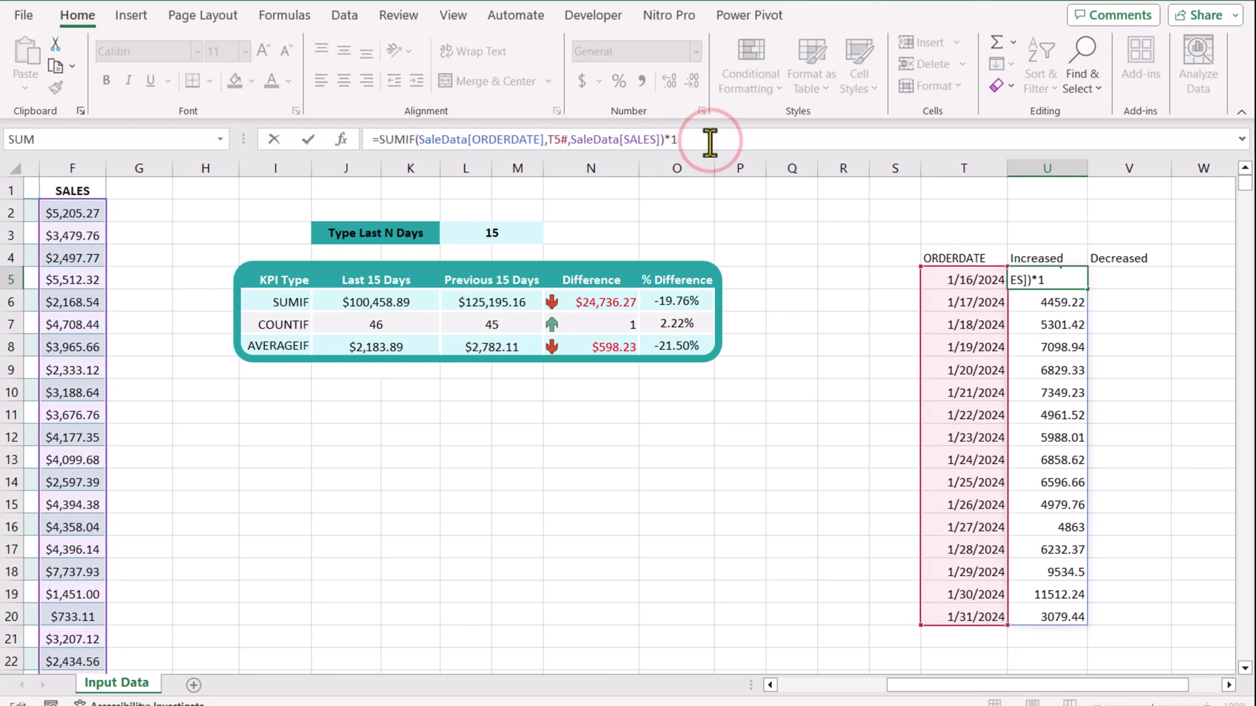
key(BackSpace)
text(NA())
key(Return)
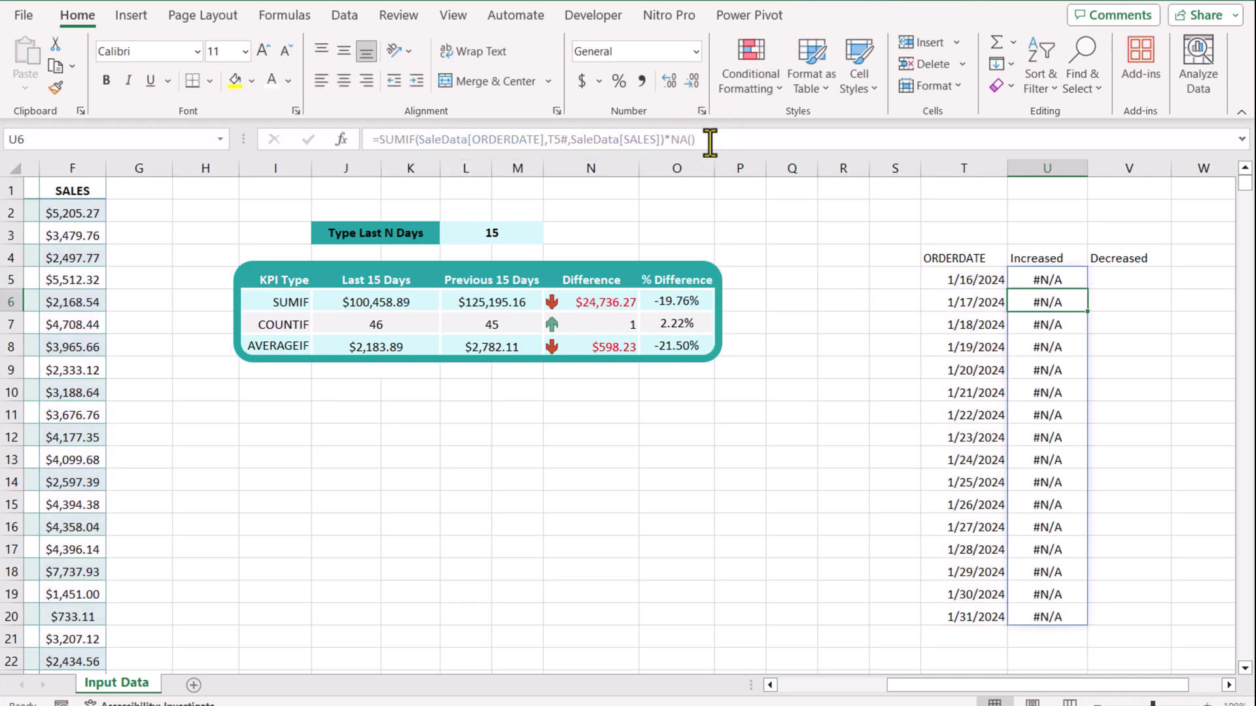
Replace the NA() multiplier in the U5 formula with IF(N6>=0,1,NA())
key(Up)
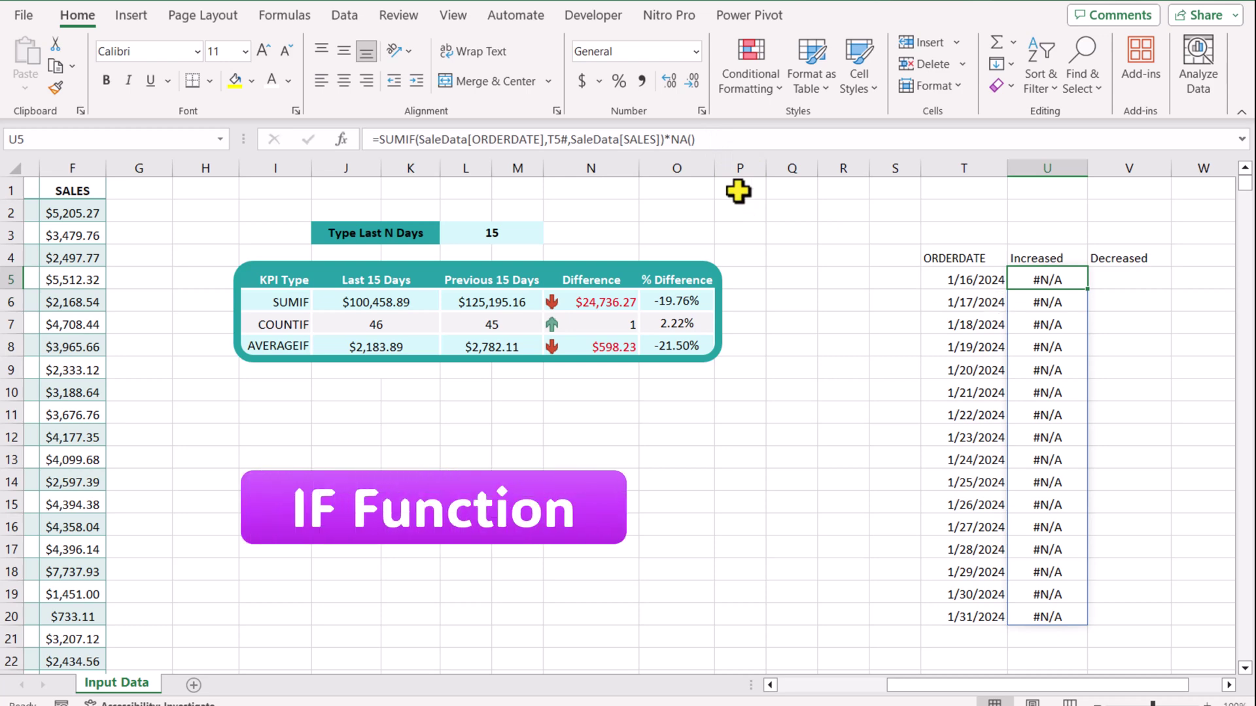
click(709, 139)
drag(670, 140, 693, 139)
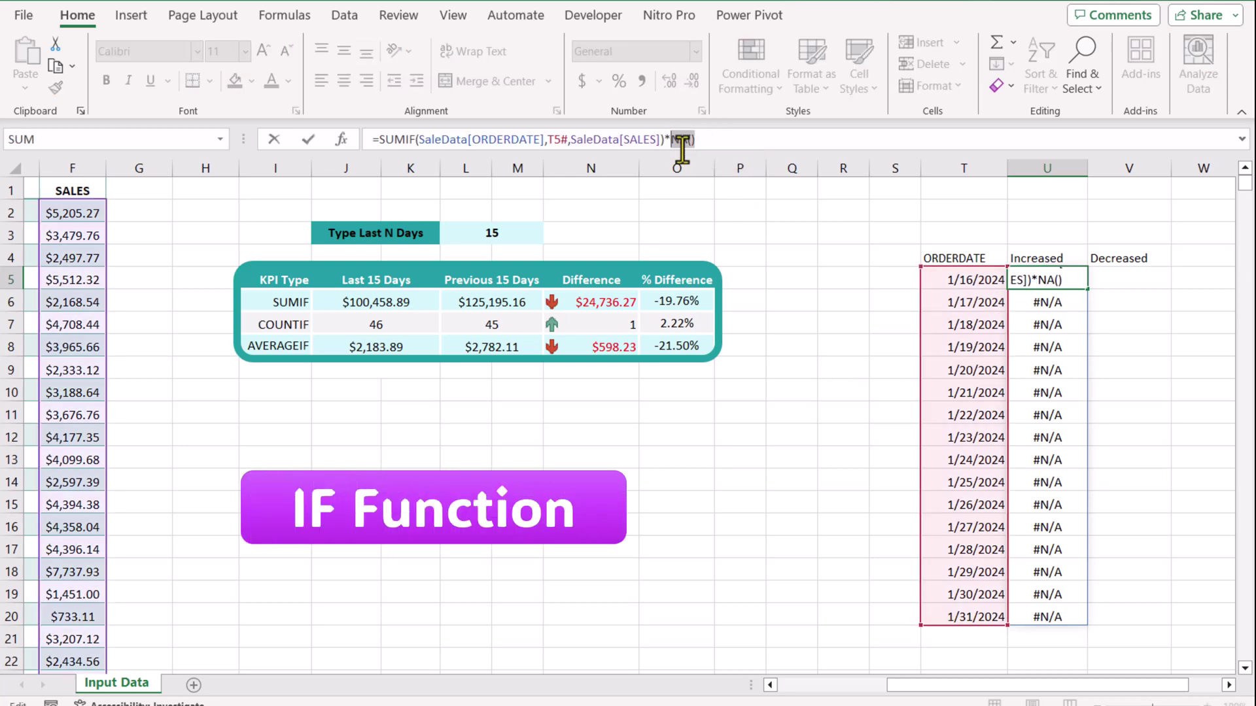
text(if()
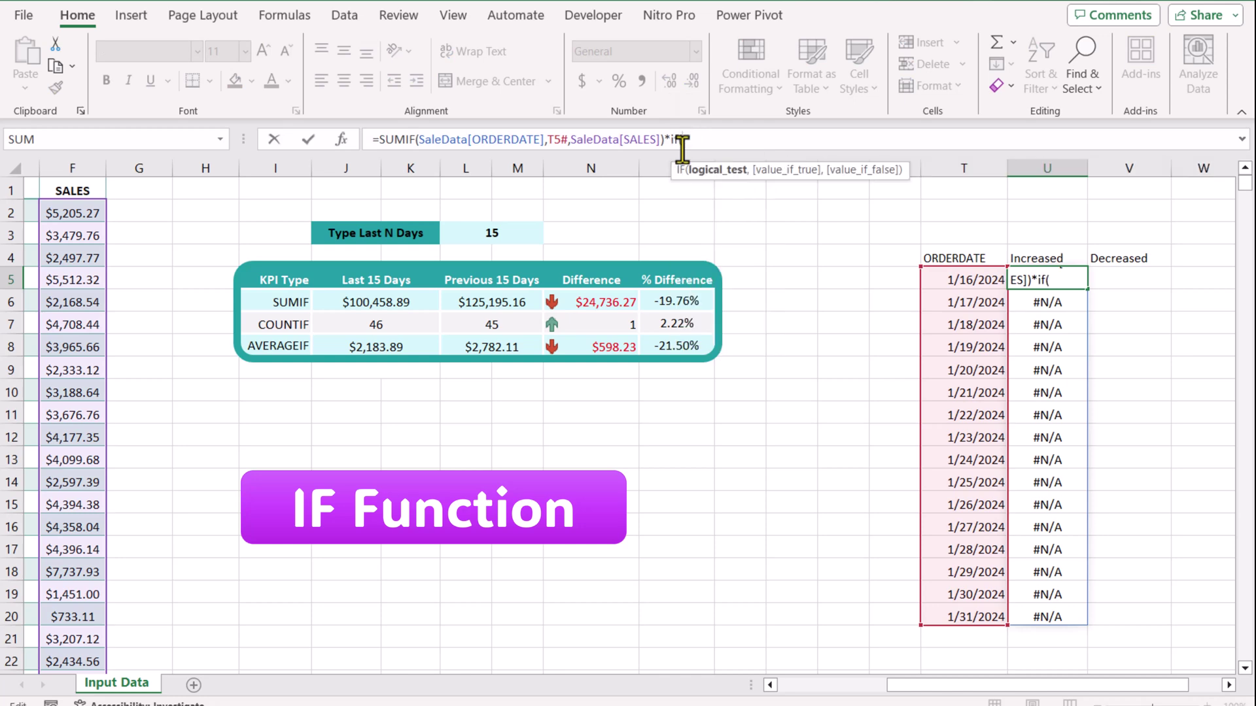
click(599, 304)
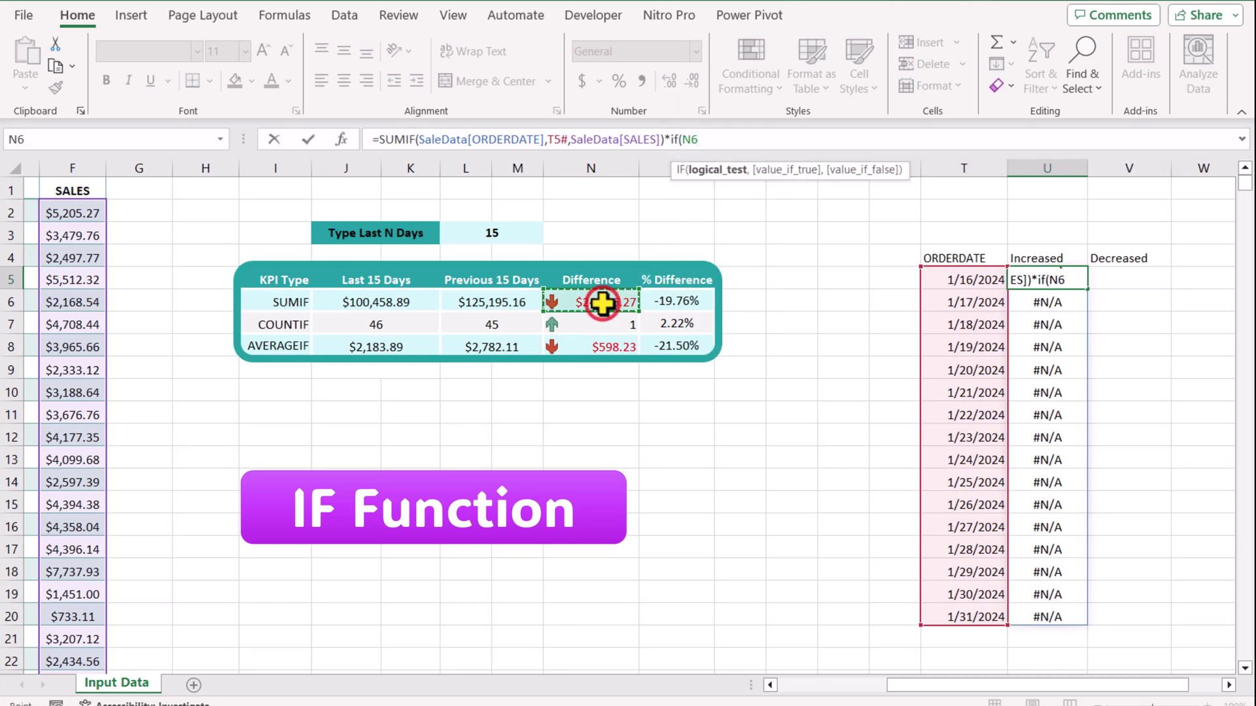
text(>=)
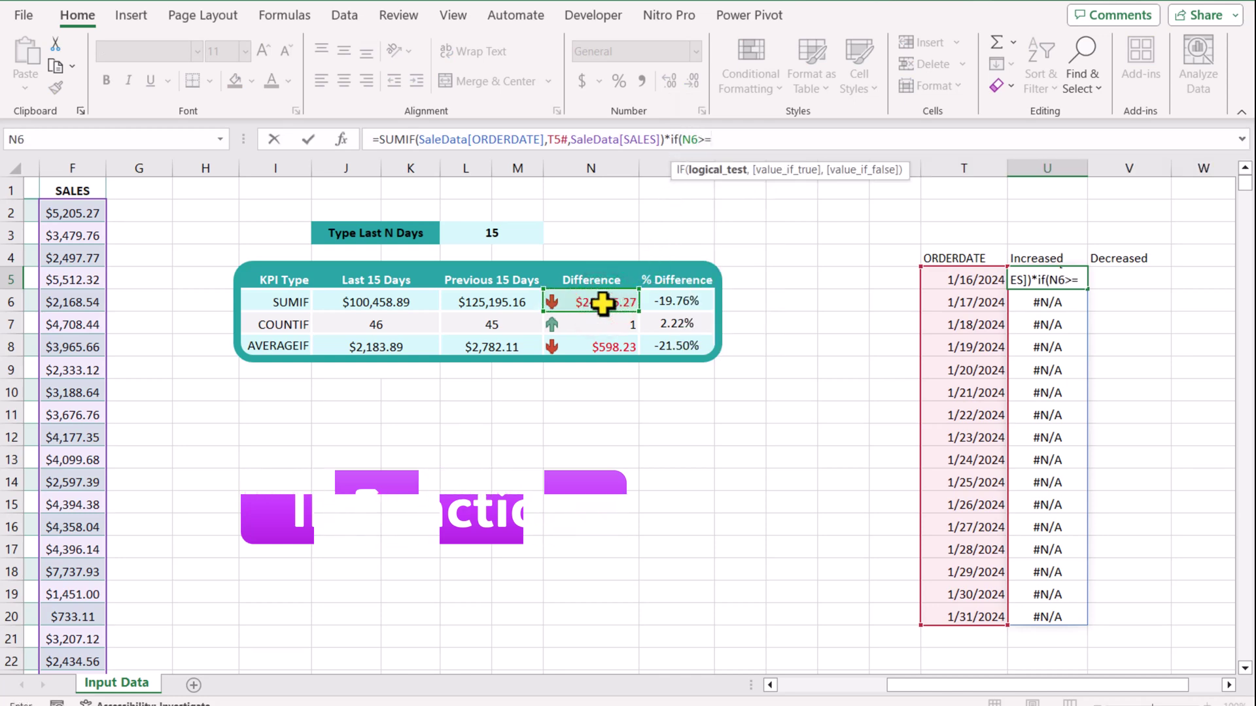
text(0,)
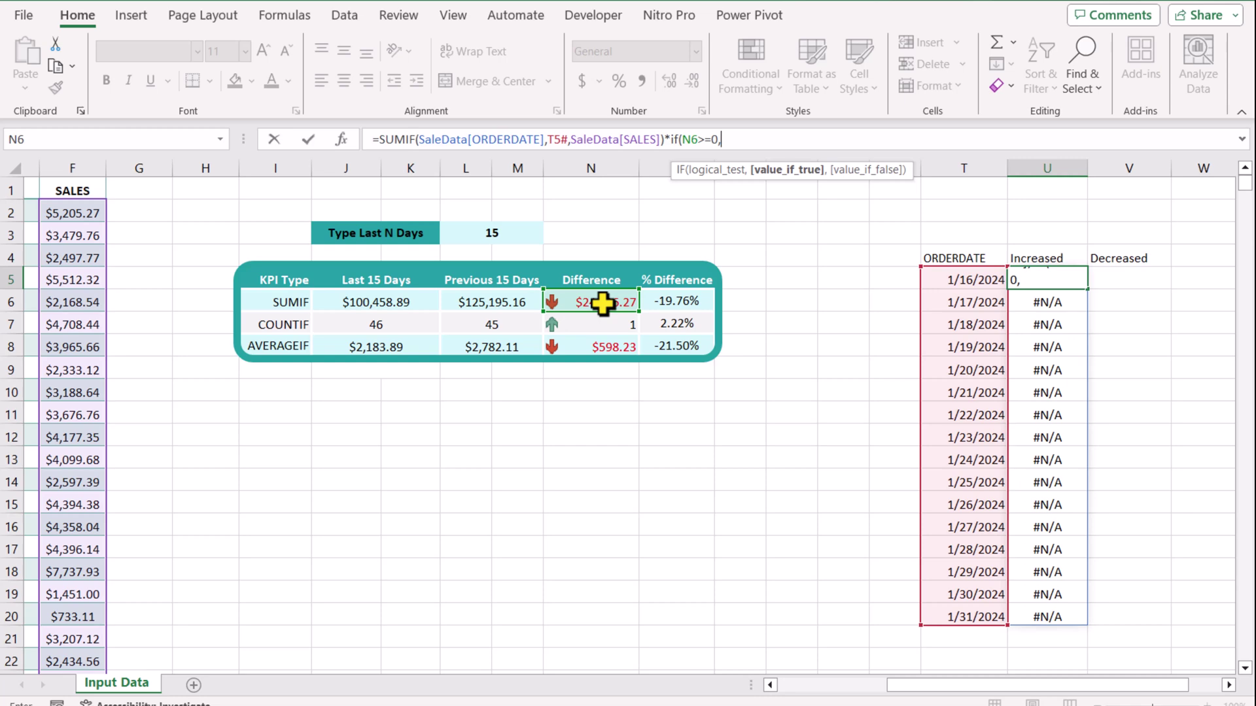
text(1,)
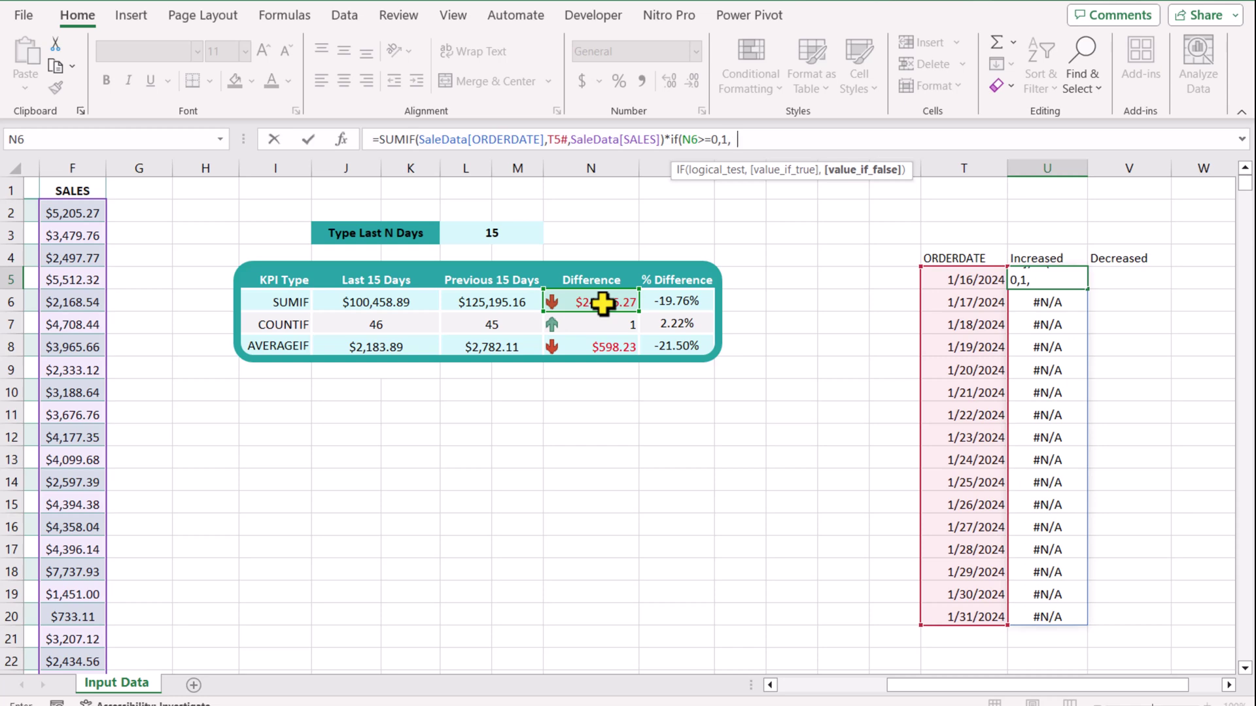
text(na()))
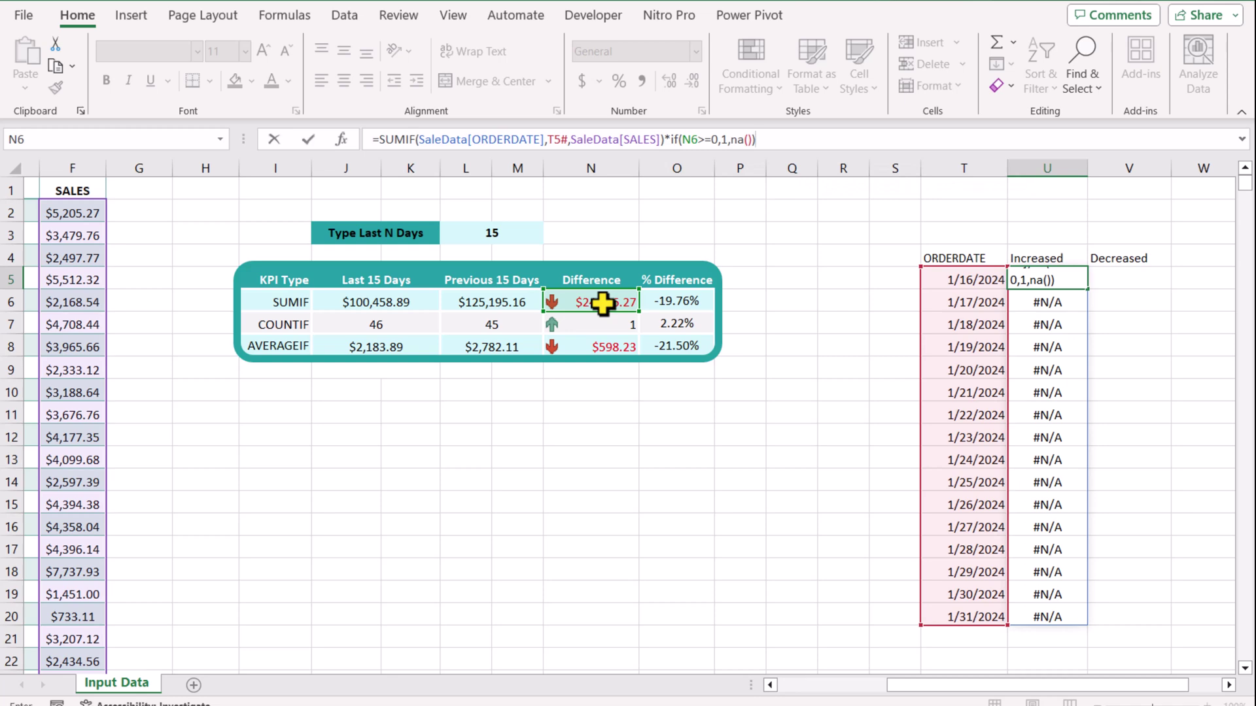
key(Return)
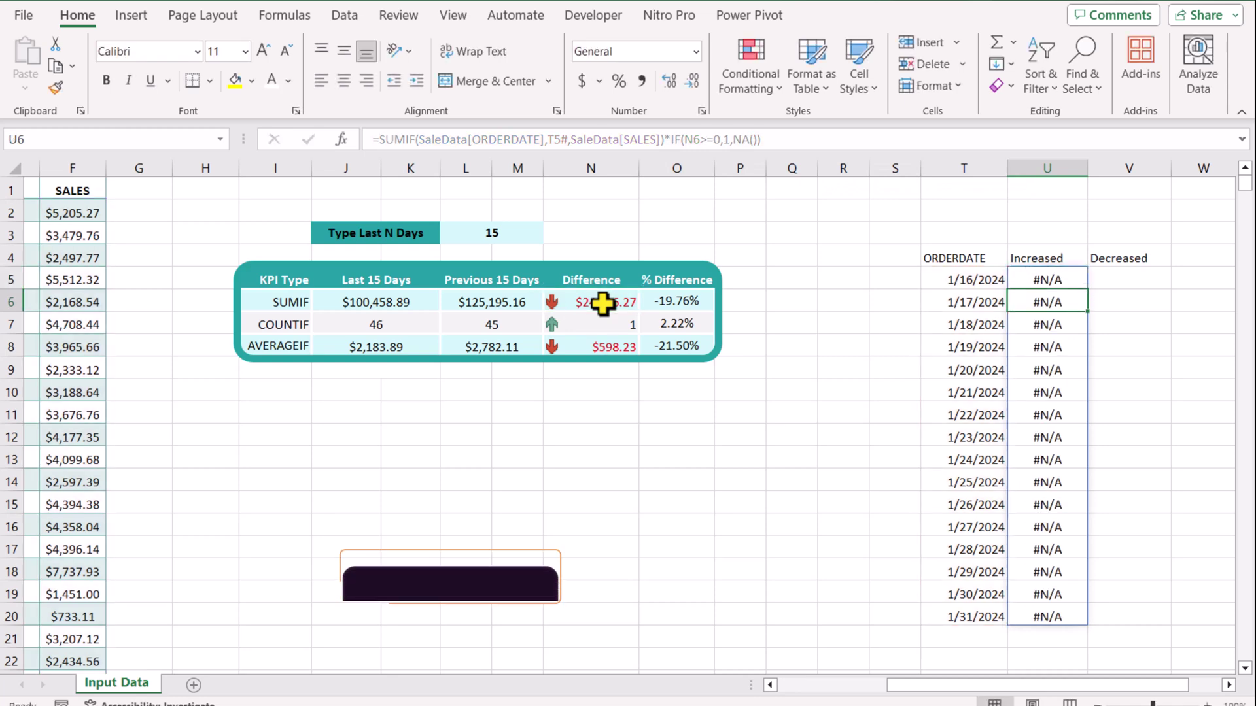
Copy the full formula text from U5 into V5 under the Decreased heading, keeping its references unchanged
click(1043, 278)
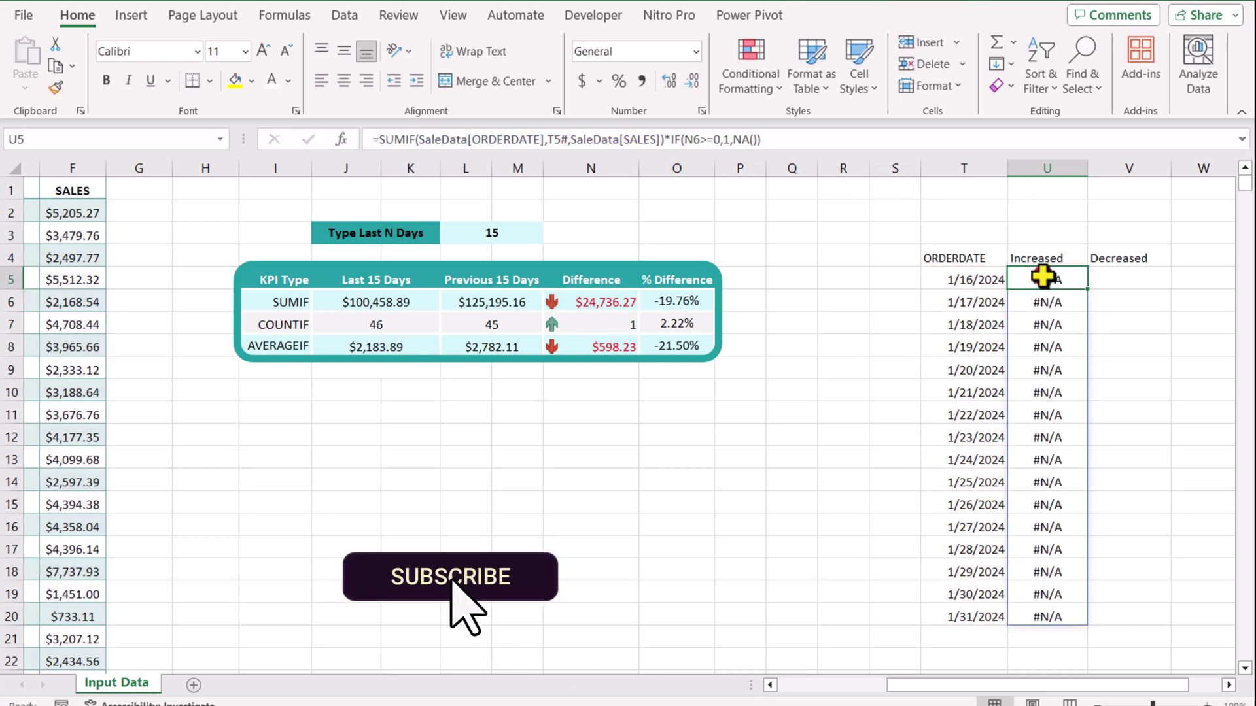
drag(816, 139, 222, 178)
key(ctrl+c)
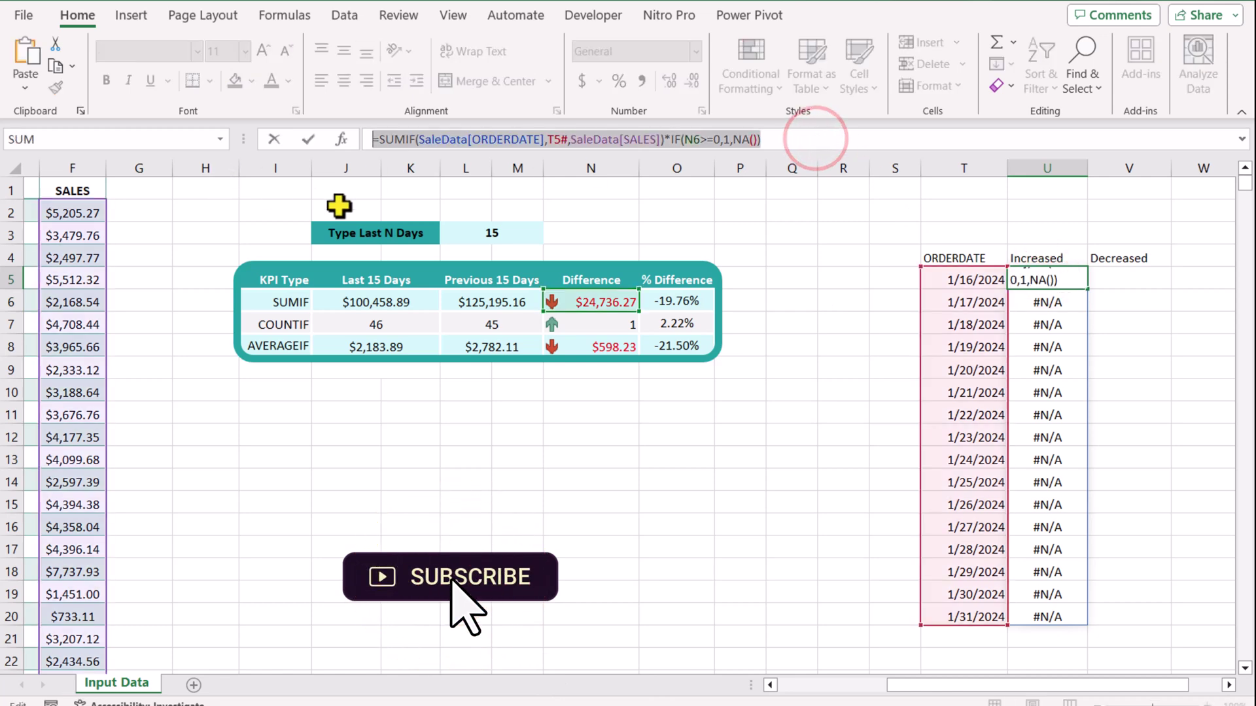
key(Escape)
double_click(1122, 281)
key(ctrl+v)
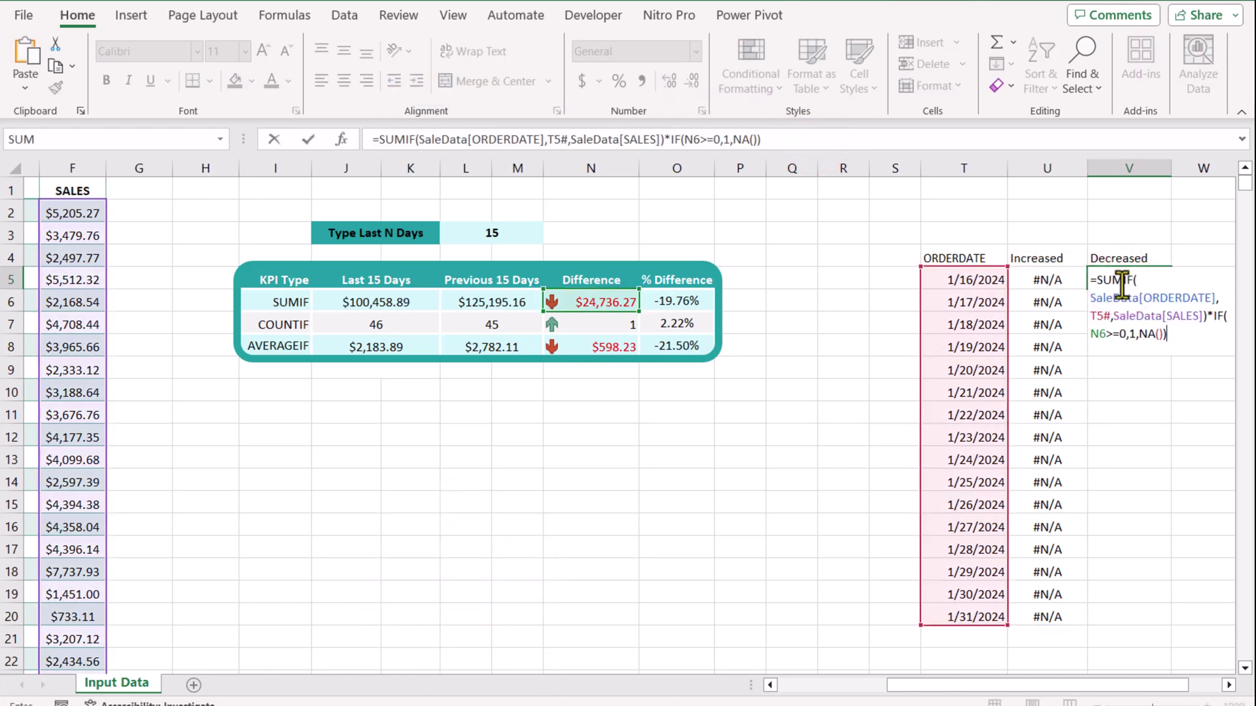
Change the IF condition in the V5 formula to N6<0
click(716, 139)
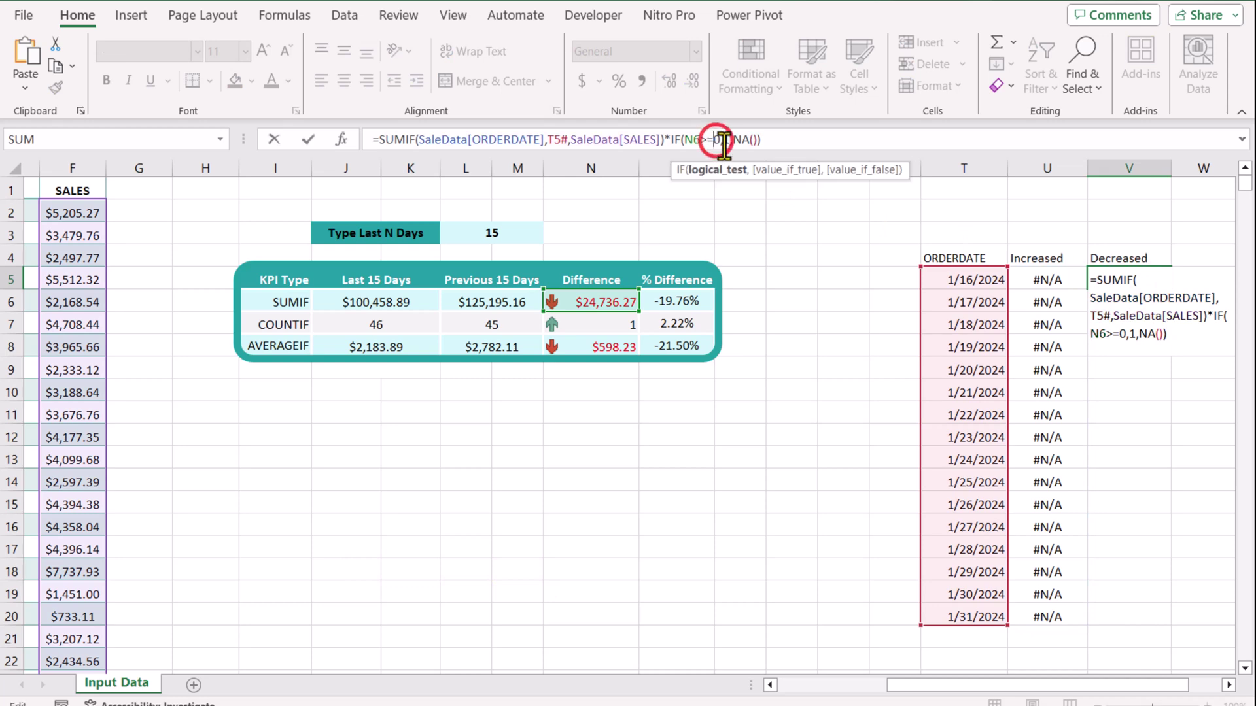
key(BackSpace)
key(BackSpace)
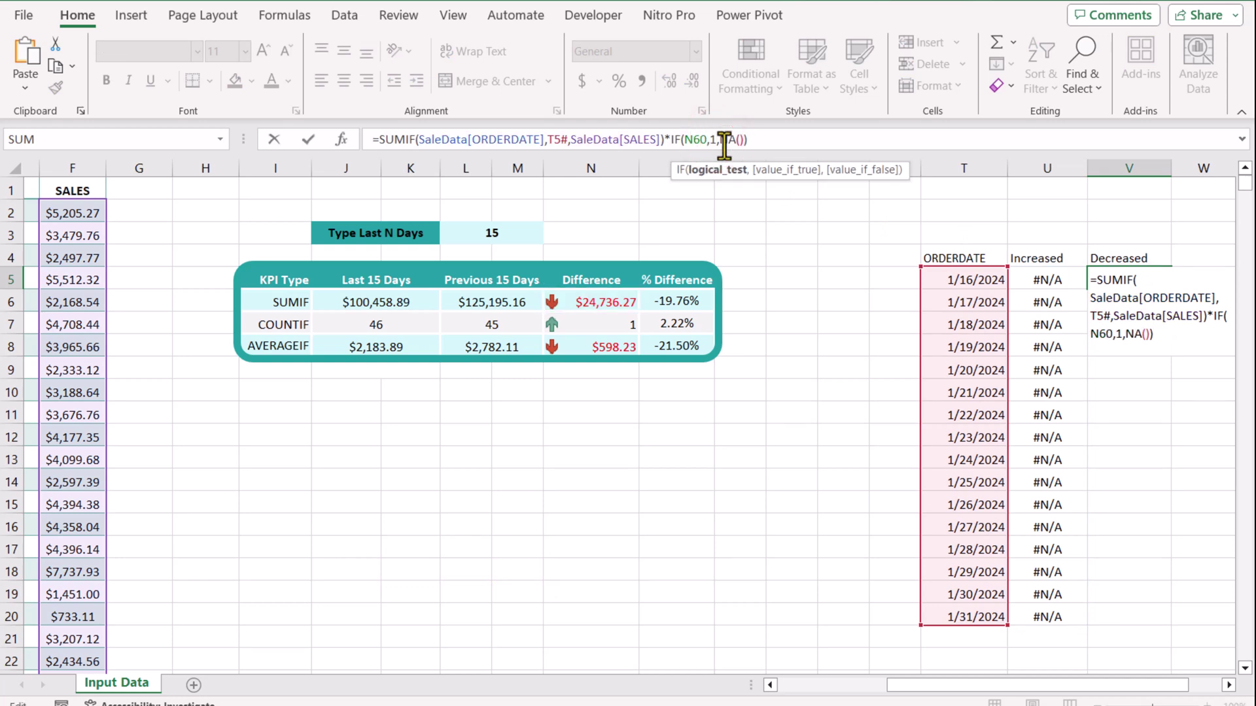
text(<)
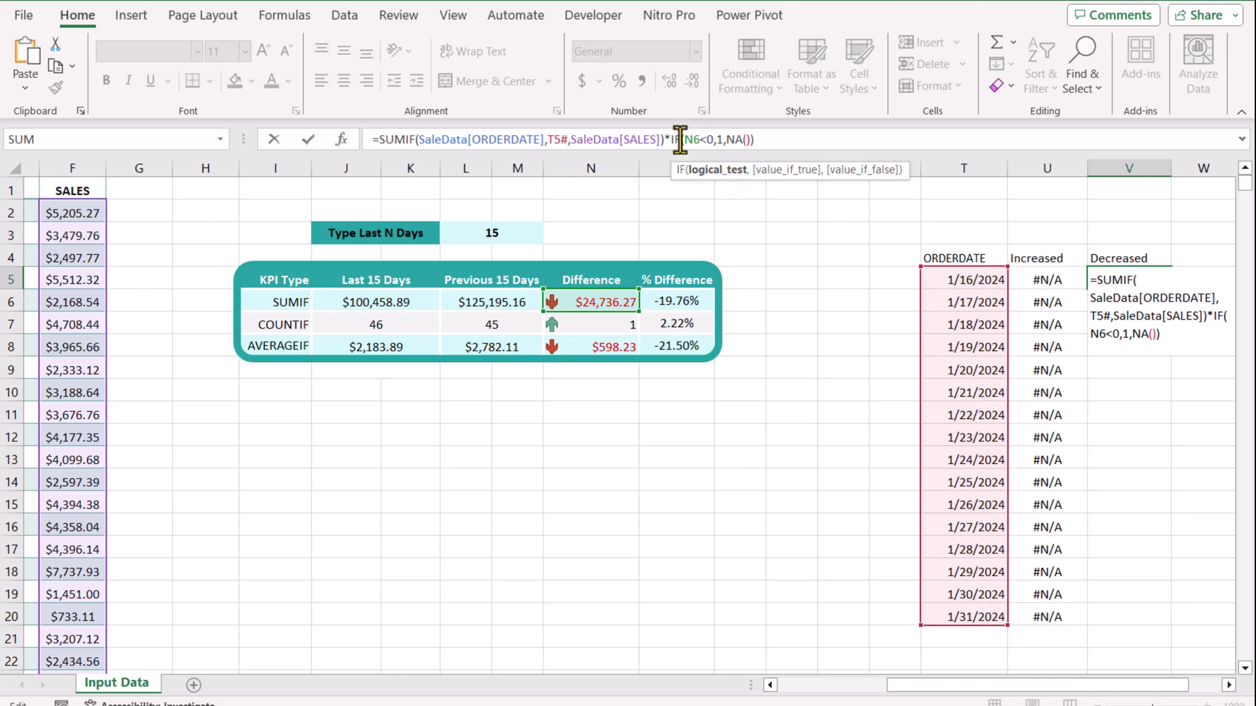
key(Return)
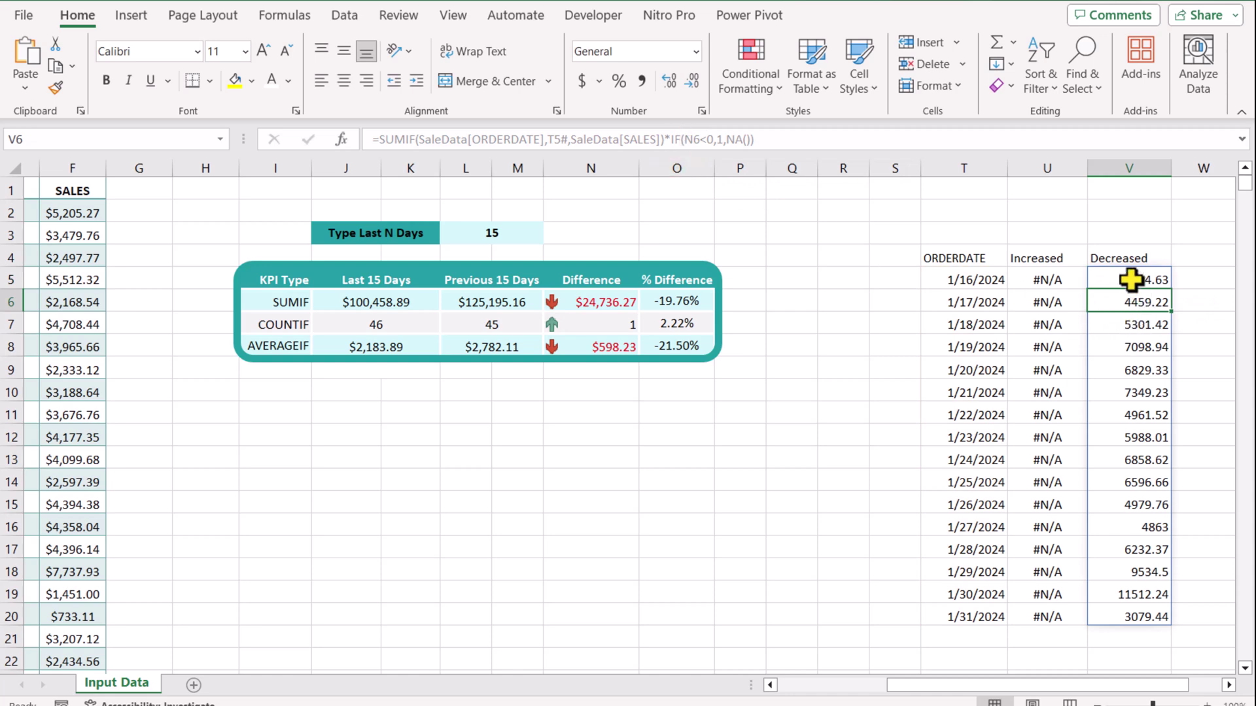
Set the number of last days in L3 back to 10
click(473, 235)
text(10)
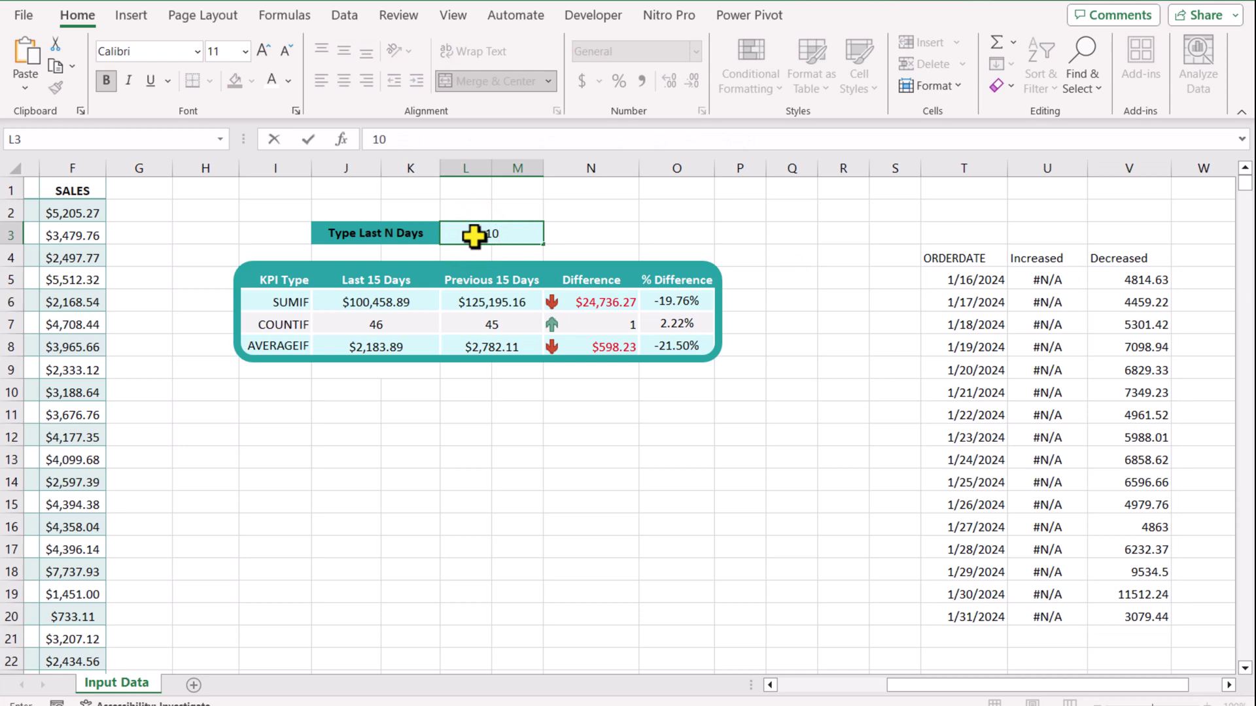
key(Return)
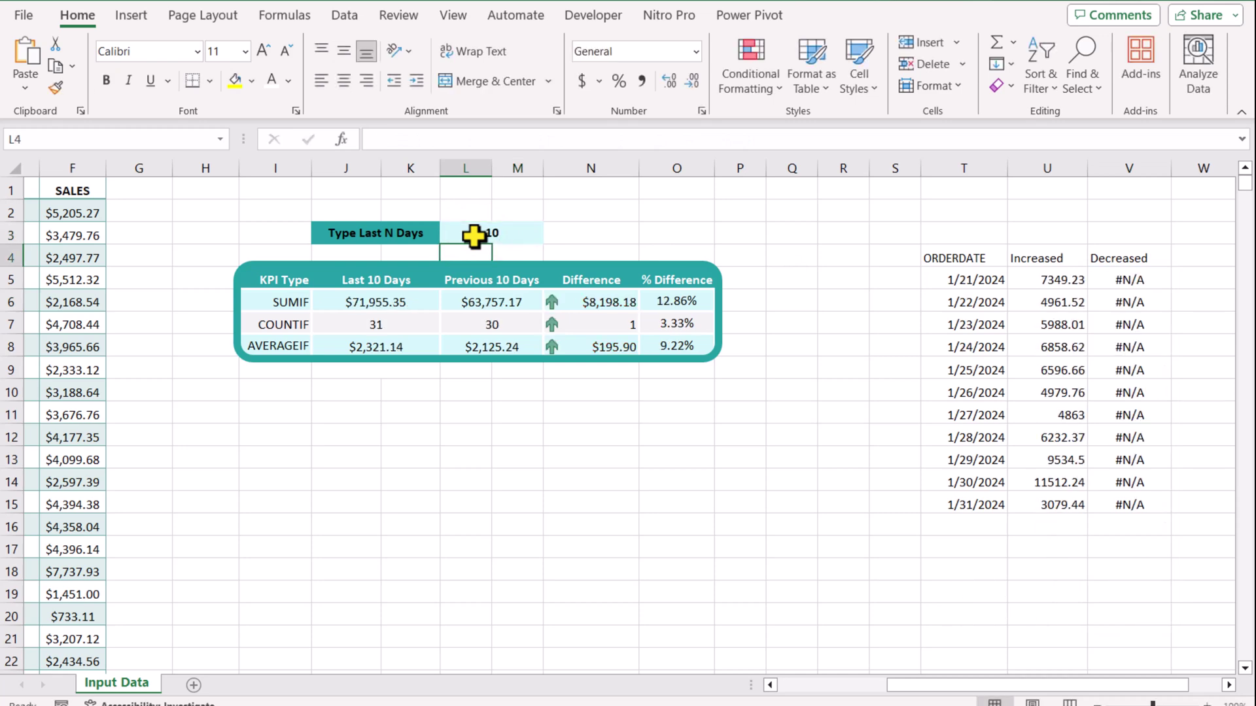
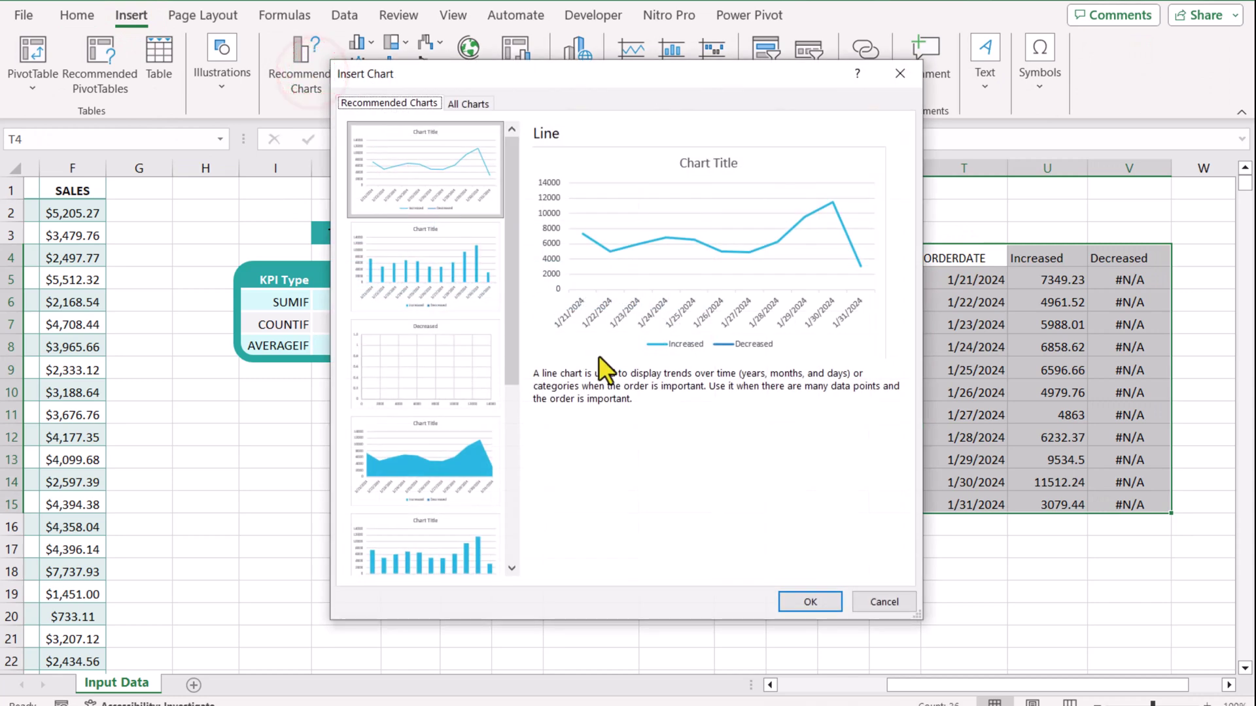
Insert the recommended line chart for T4:V15 and test its range with the number of last days in L3 set to 15
click(809, 600)
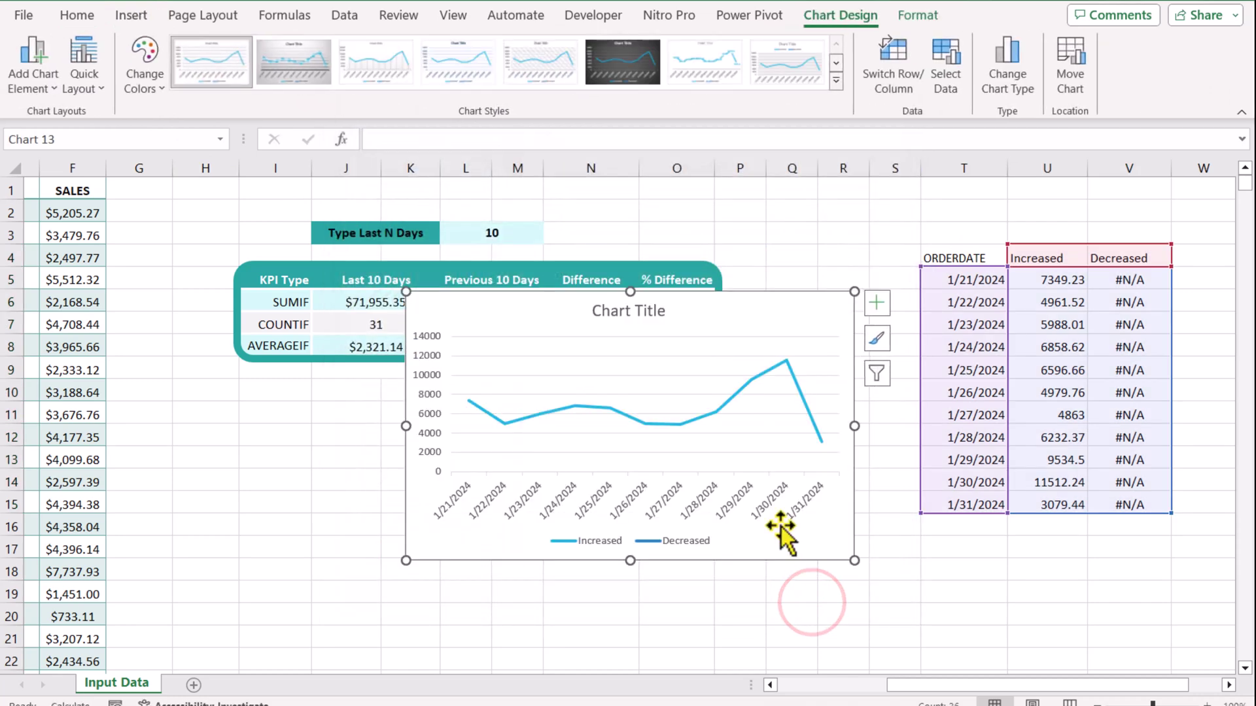
click(514, 240)
text(15)
key(Return)
click(816, 305)
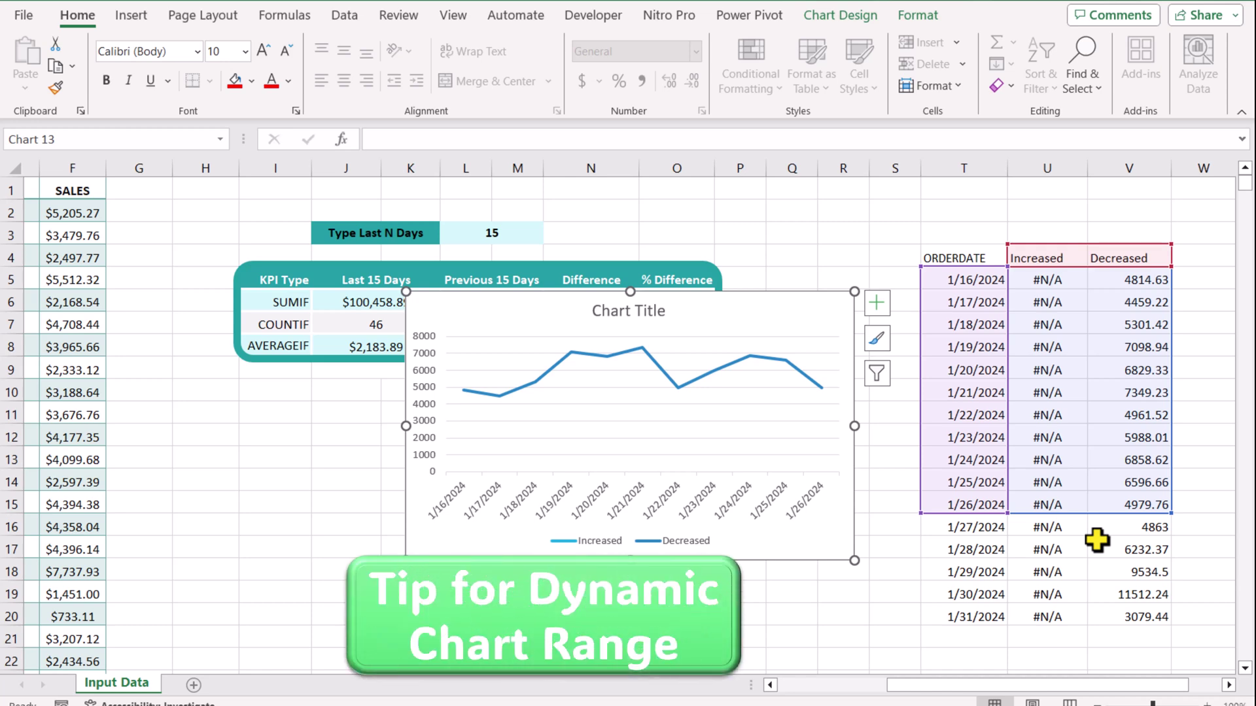
Delete the line chart based on the fixed range T4:V15
click(791, 295)
key(Delete)
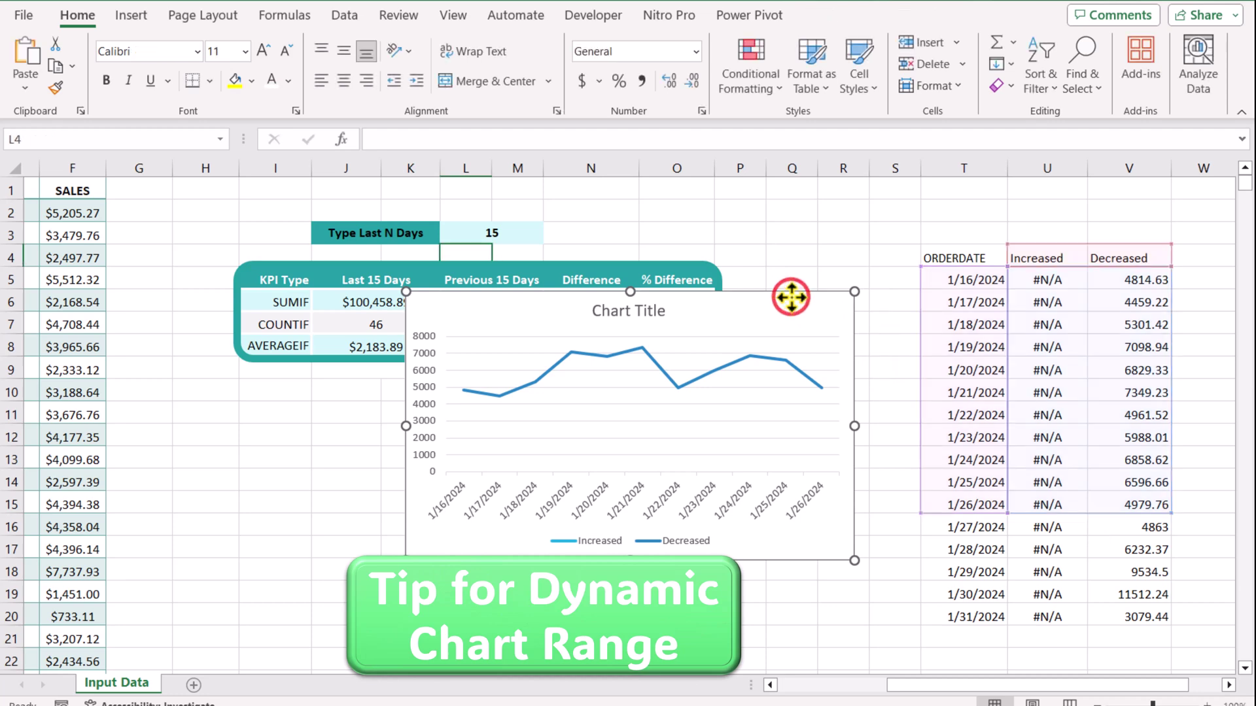
Enter =FILTER(T4:V200,T4:T200<>"") in X4 to spill the non-blank rows of the helper table
scroll(1219, 697, right, 1)
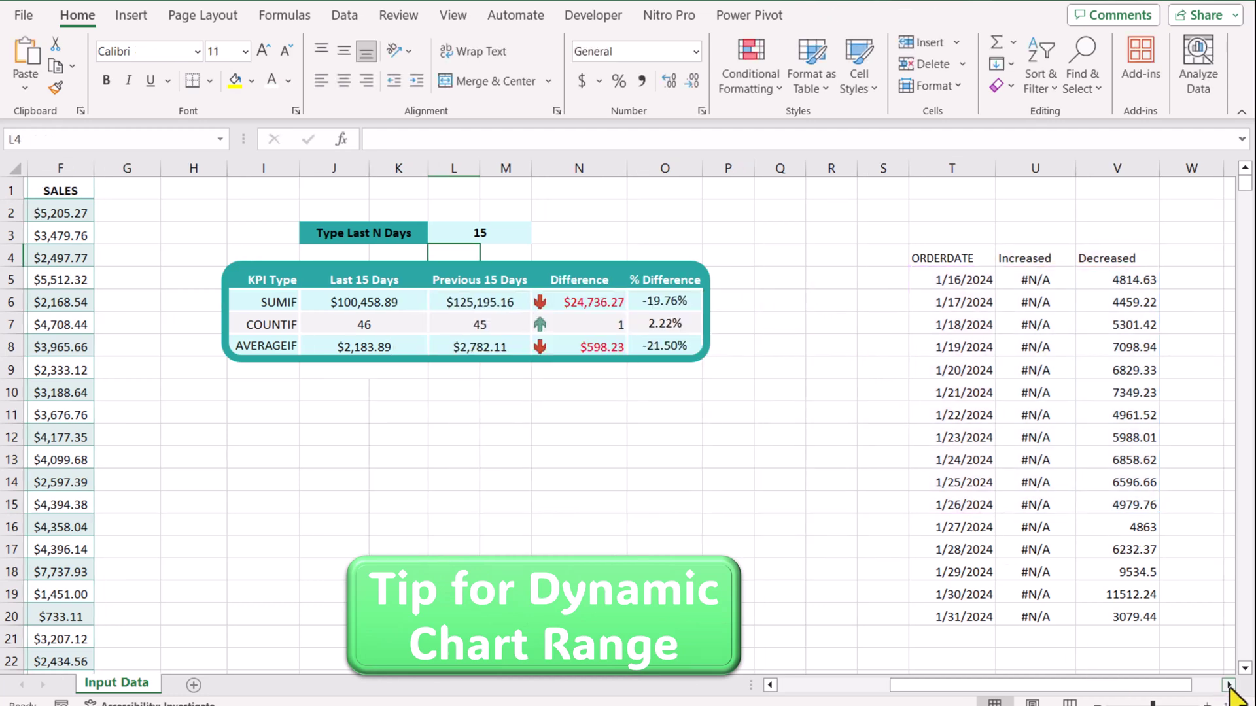
click(1227, 684)
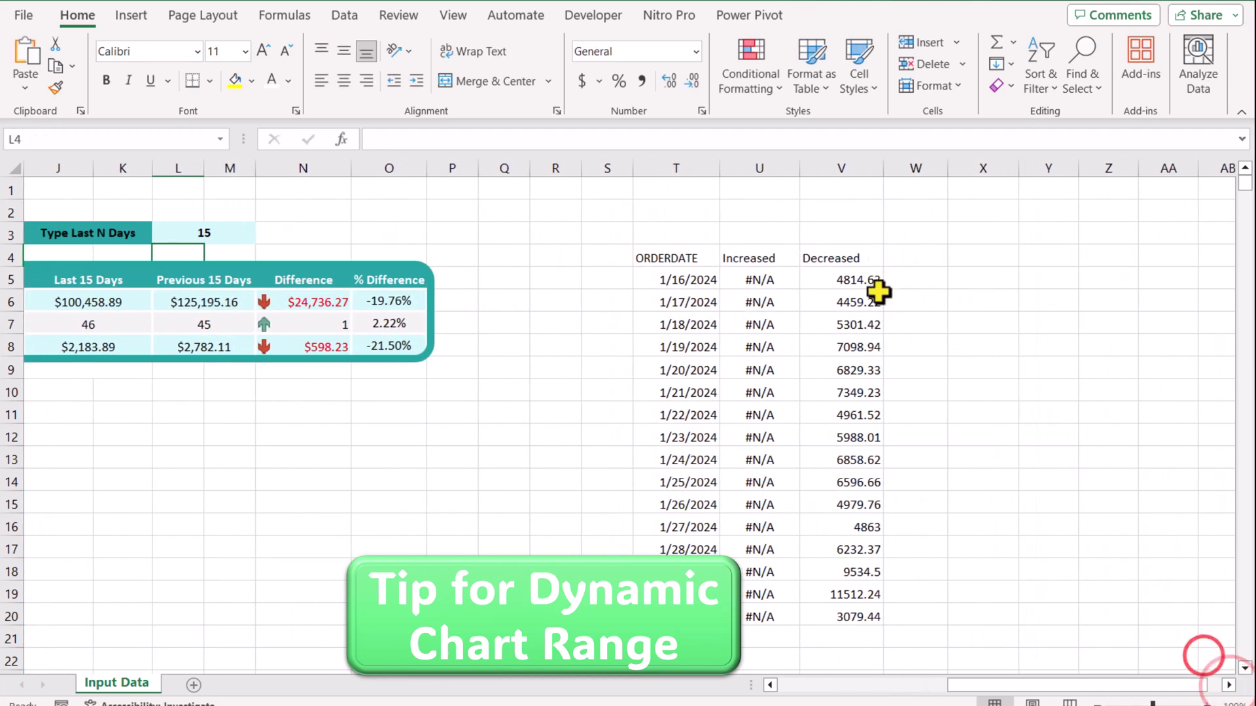
click(968, 261)
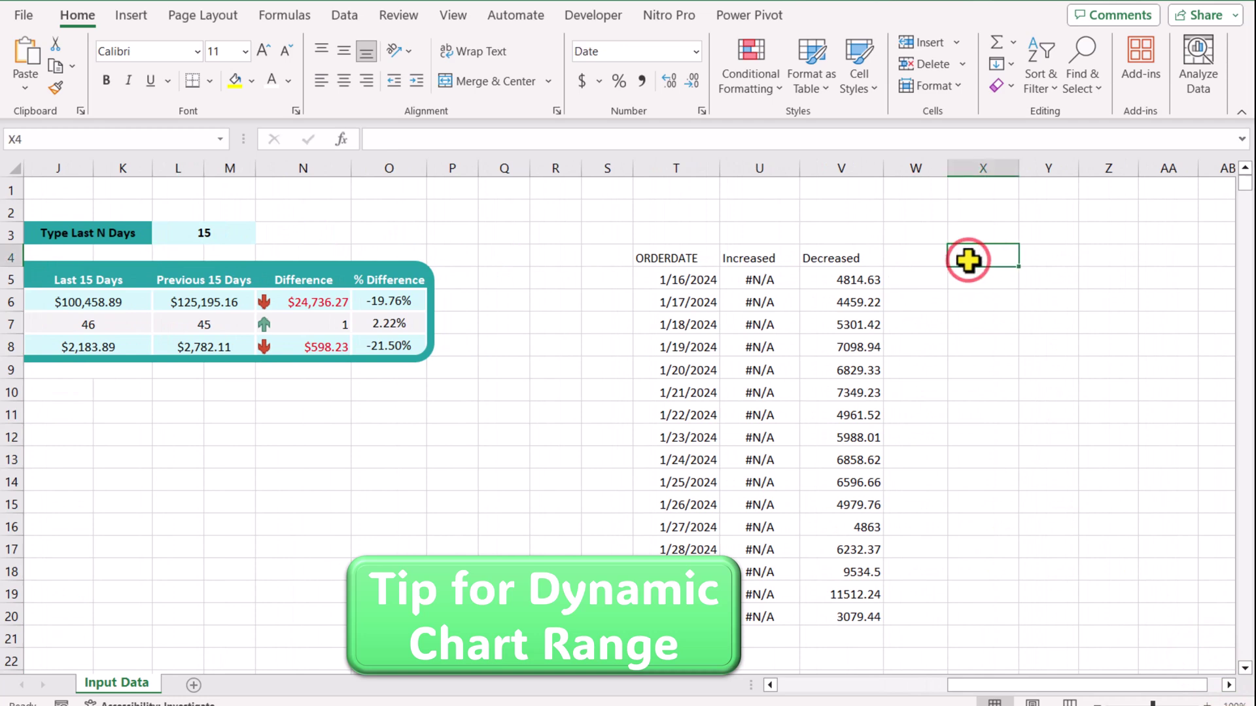
text(=filter()
drag(683, 262, 837, 633)
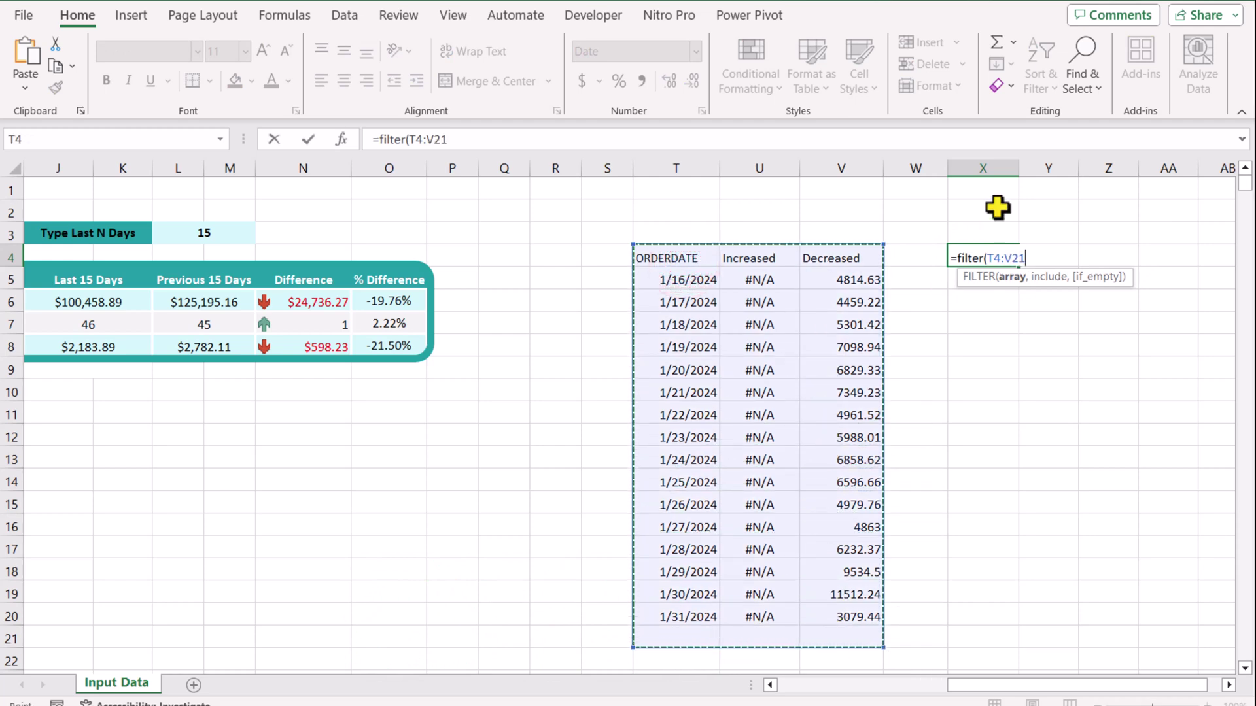
key(BackSpace)
text(00)
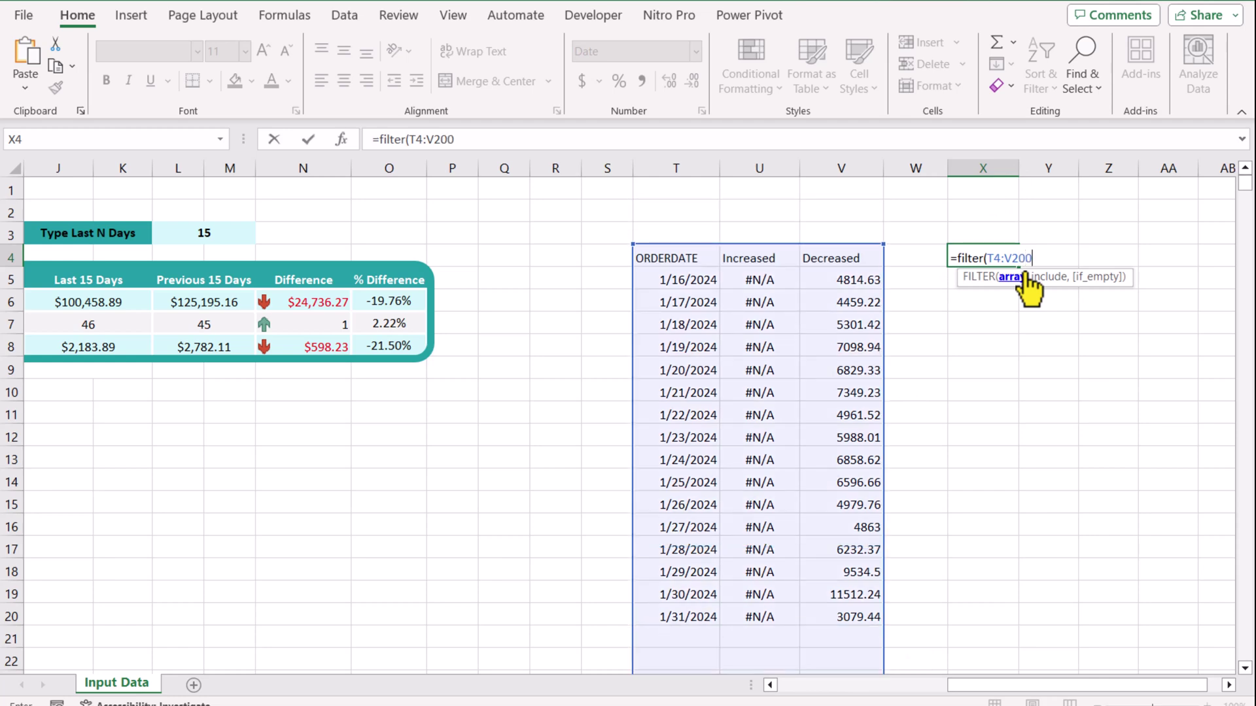
text(,)
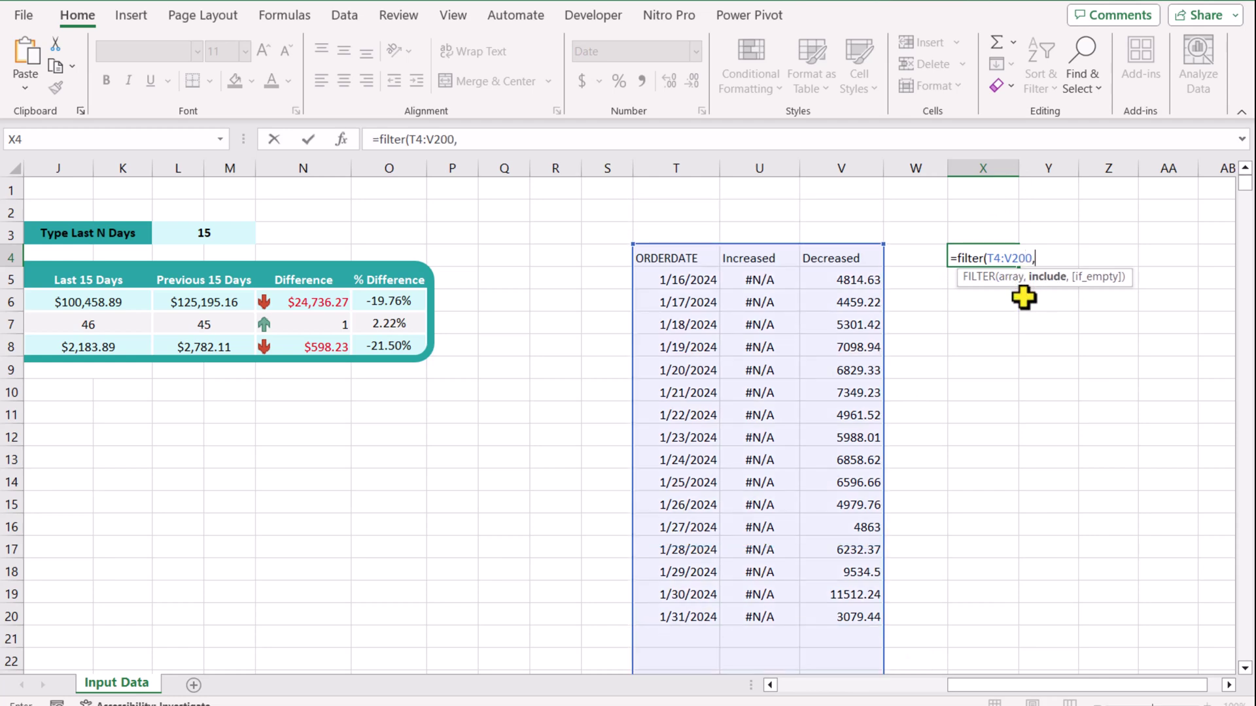
drag(687, 258, 698, 612)
text(00<>)
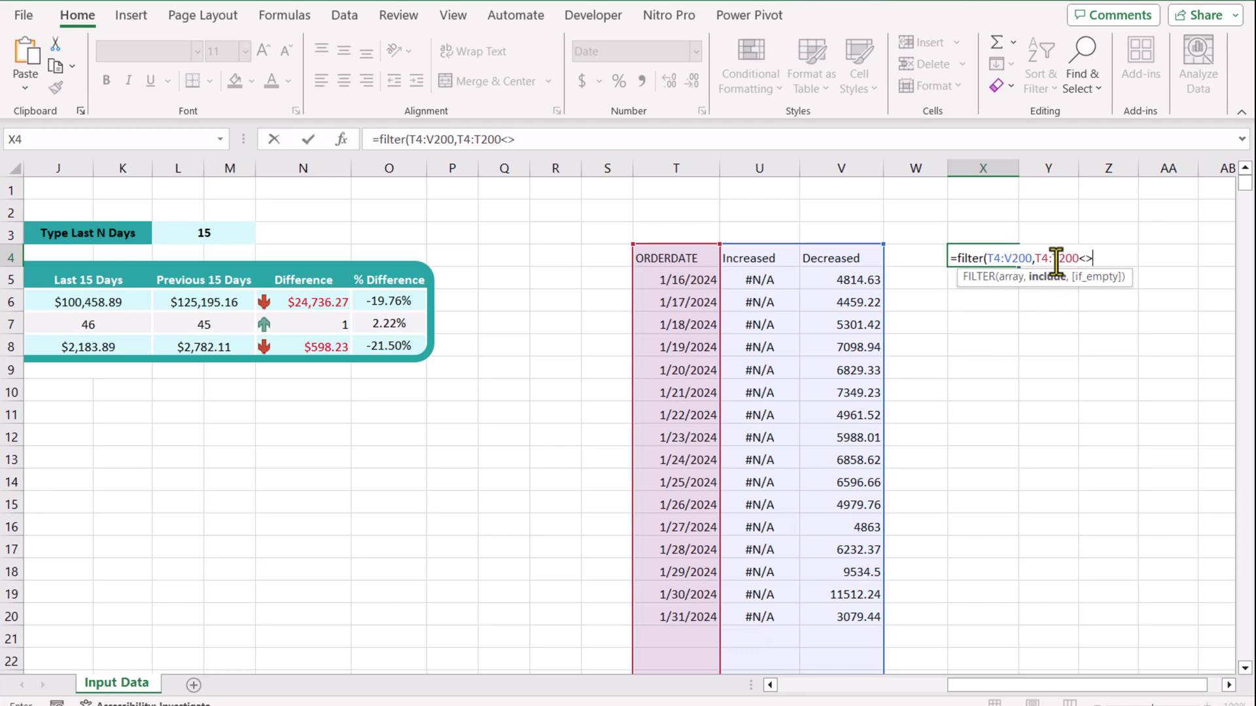
text(""))
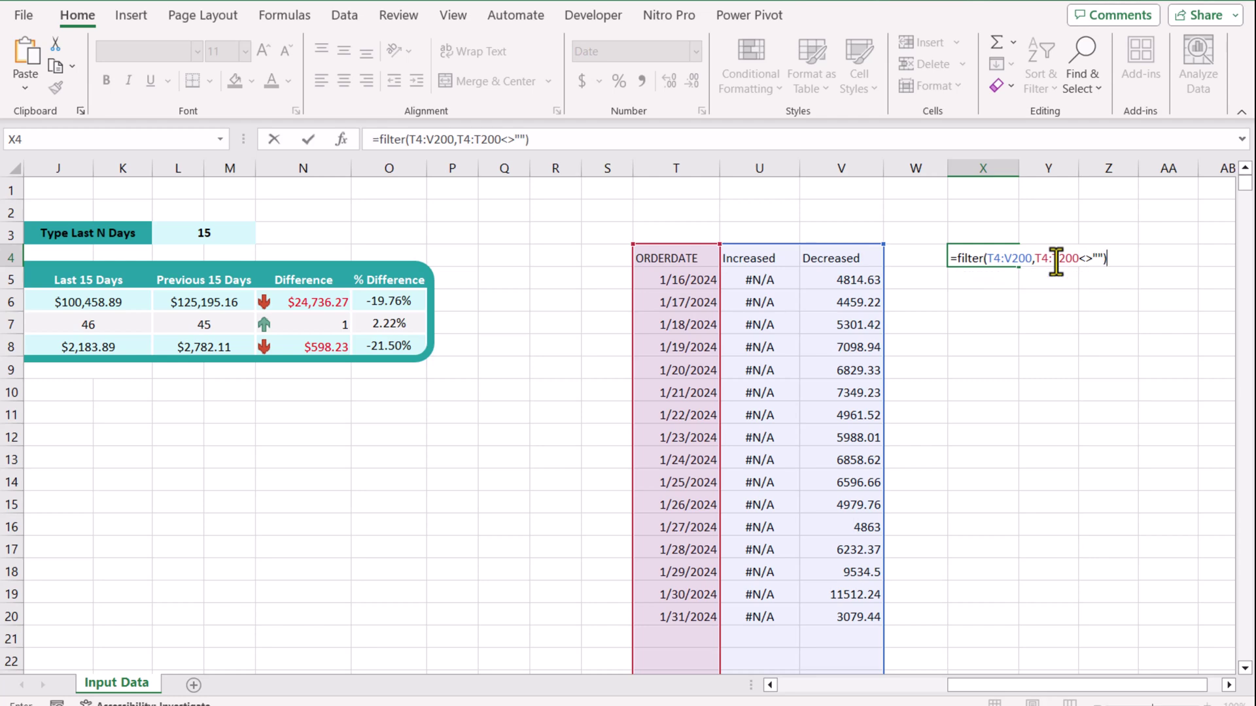
key(Return)
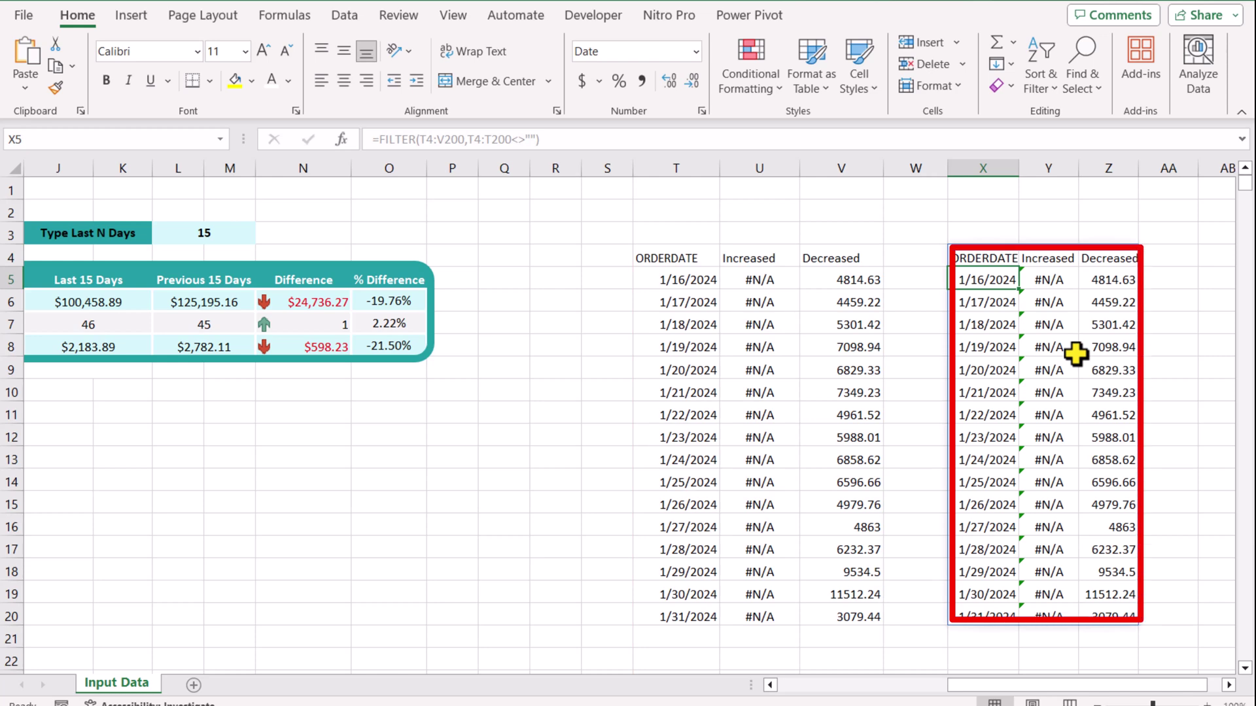
Insert a Scatter with Smooth Lines and Markers chart from the filtered table starting at X4
click(127, 13)
click(305, 79)
click(476, 104)
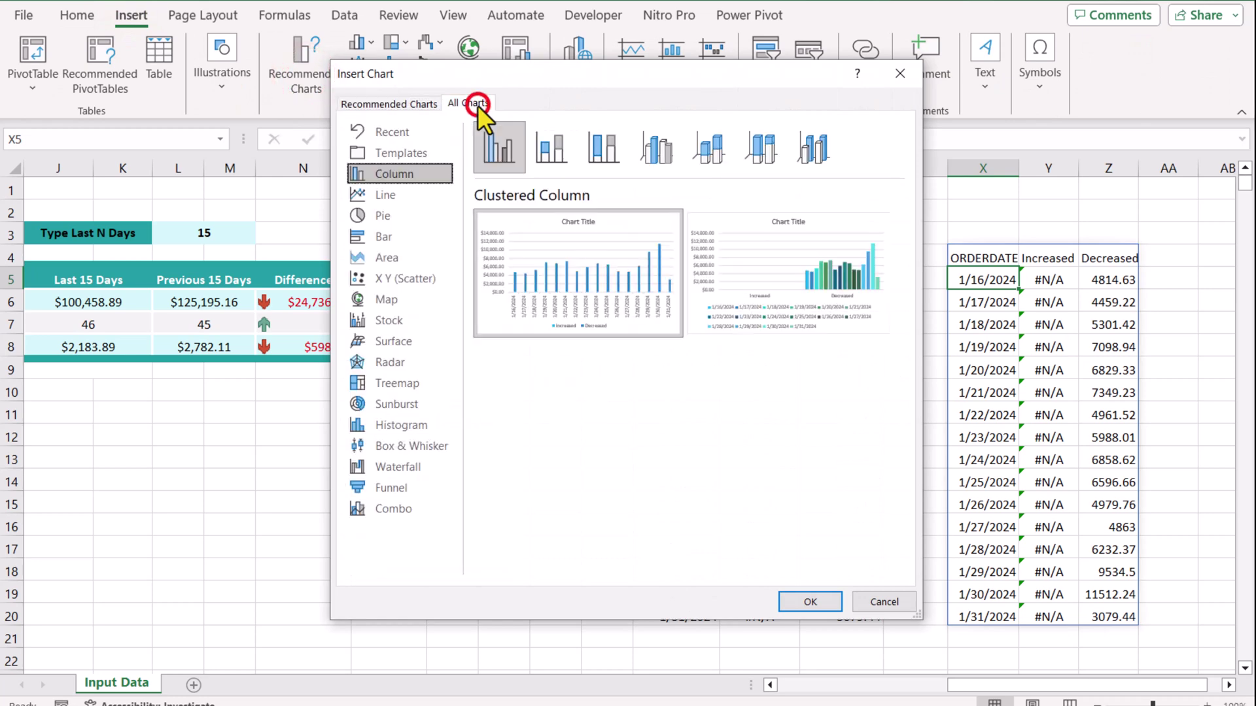
click(425, 276)
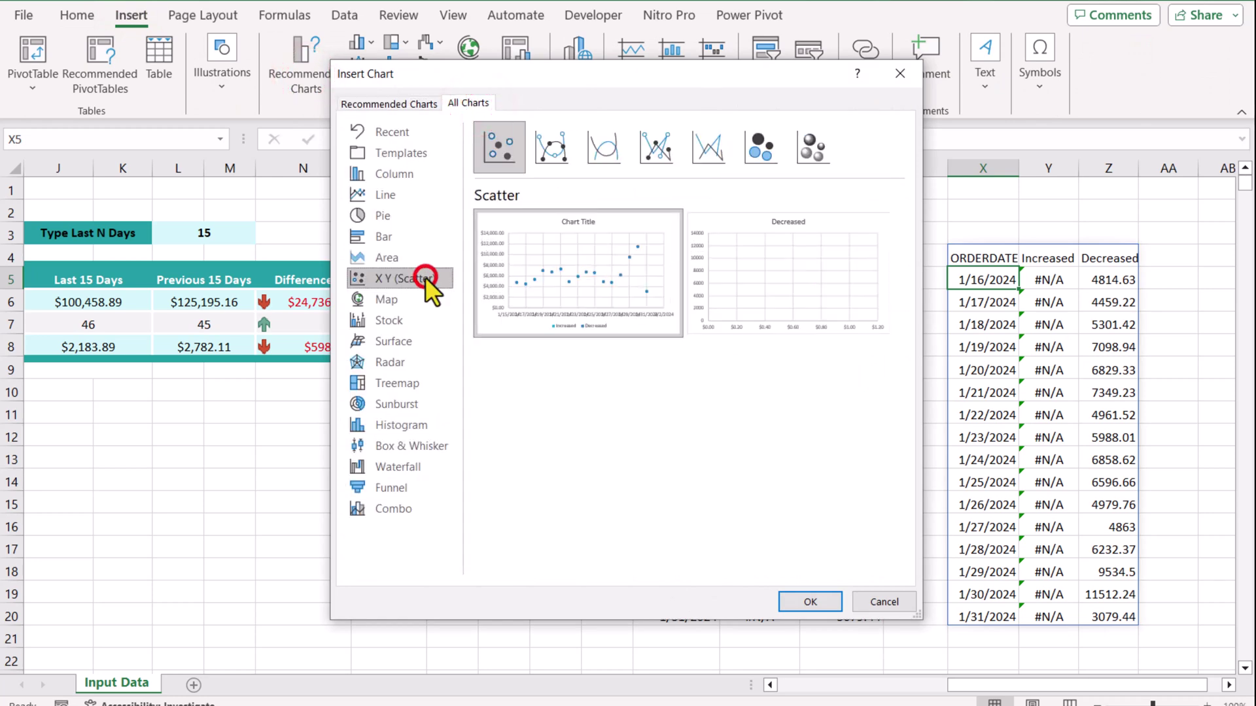
click(547, 154)
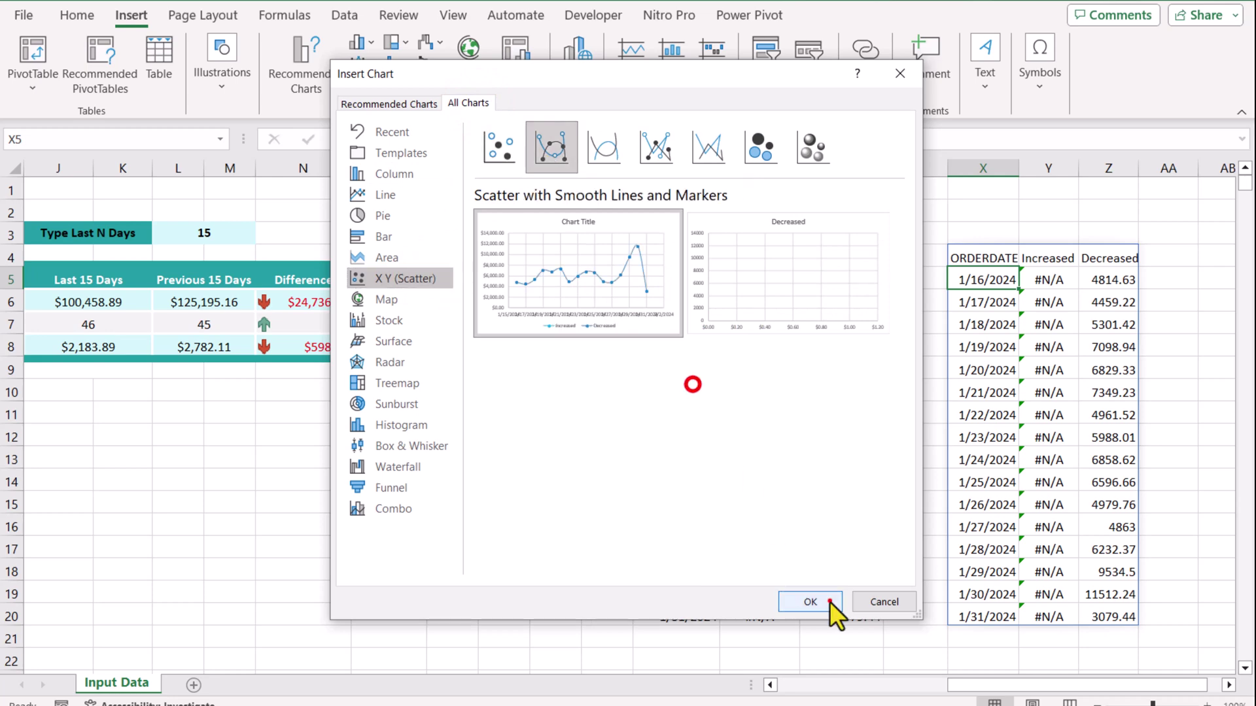
click(828, 600)
Set the number of last days in L3 to 20 and check how far the chart's source range extends
click(232, 228)
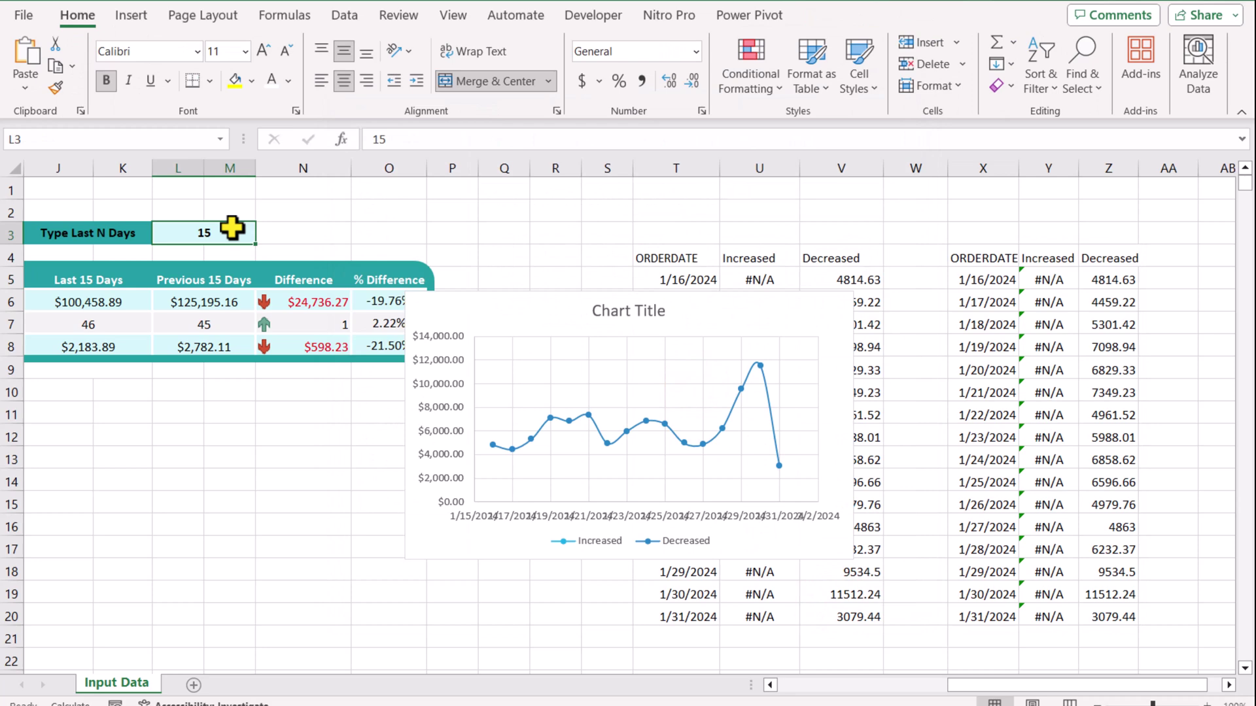
text(20)
key(Return)
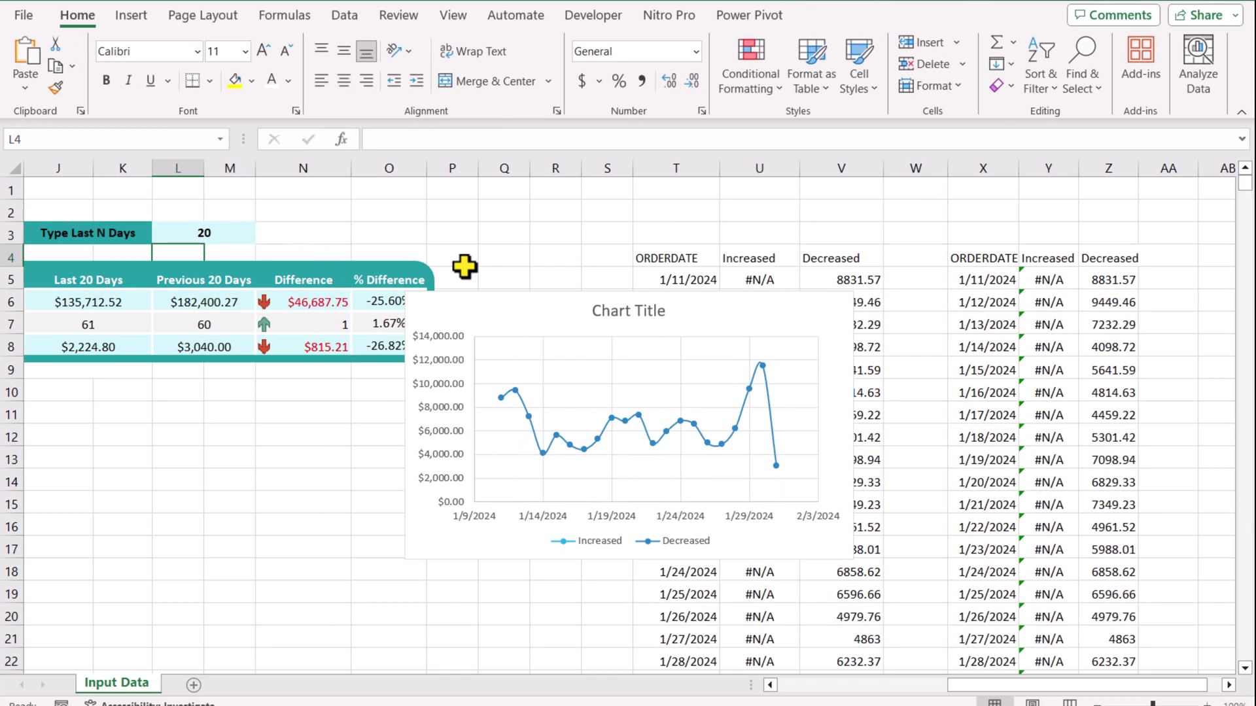
click(573, 303)
scroll(1075, 341, down, 5)
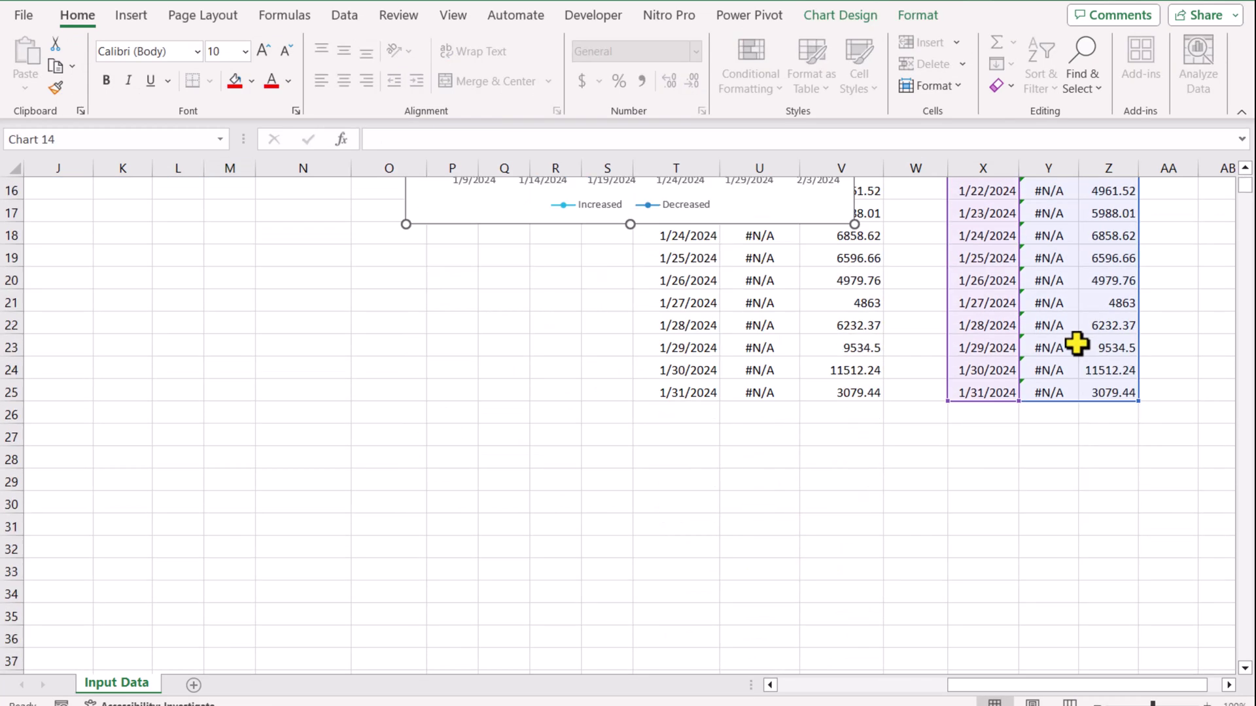
scroll(1061, 411, up, 4)
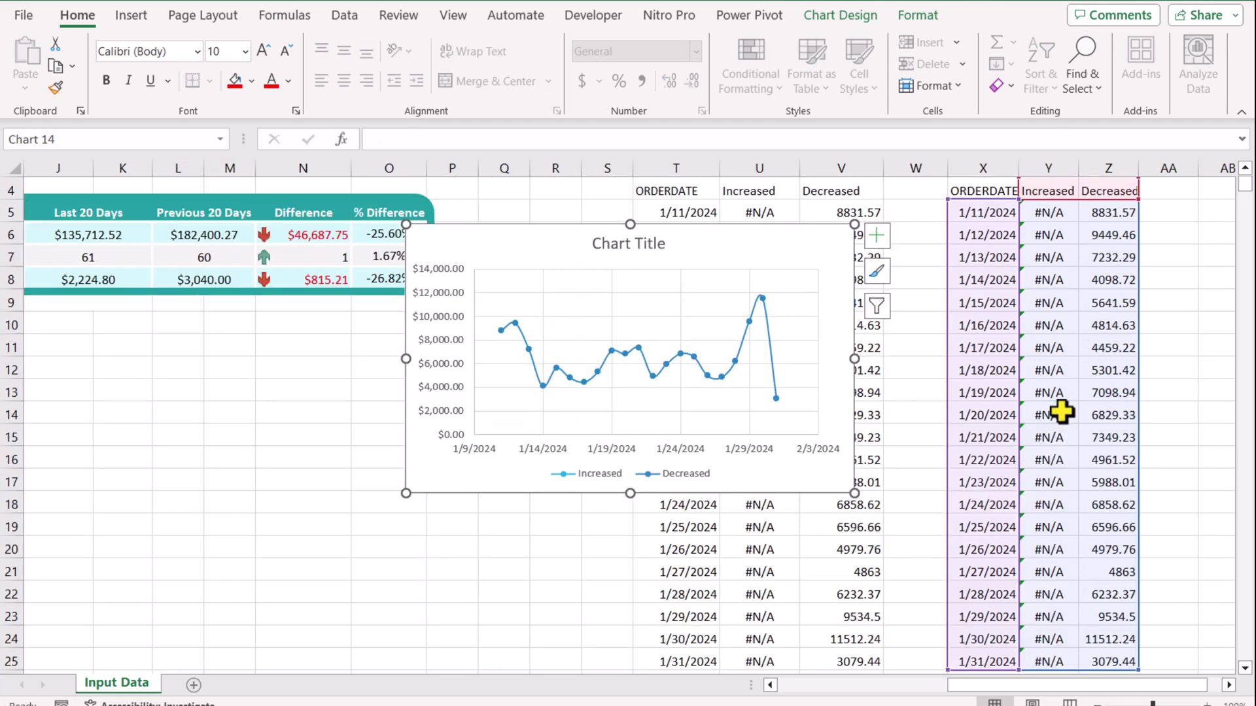
Move the scatter chart below the KPI table and delete its chart title
drag(1011, 687, 939, 700)
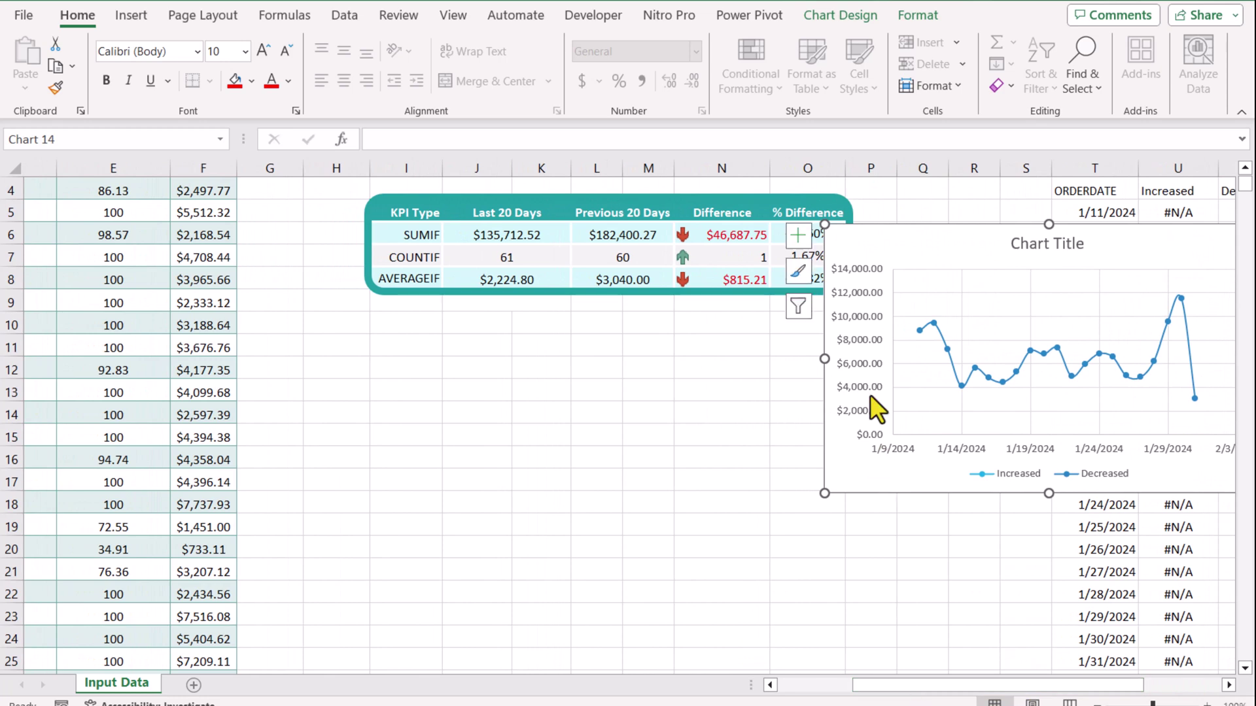
drag(1033, 245, 592, 350)
click(591, 353)
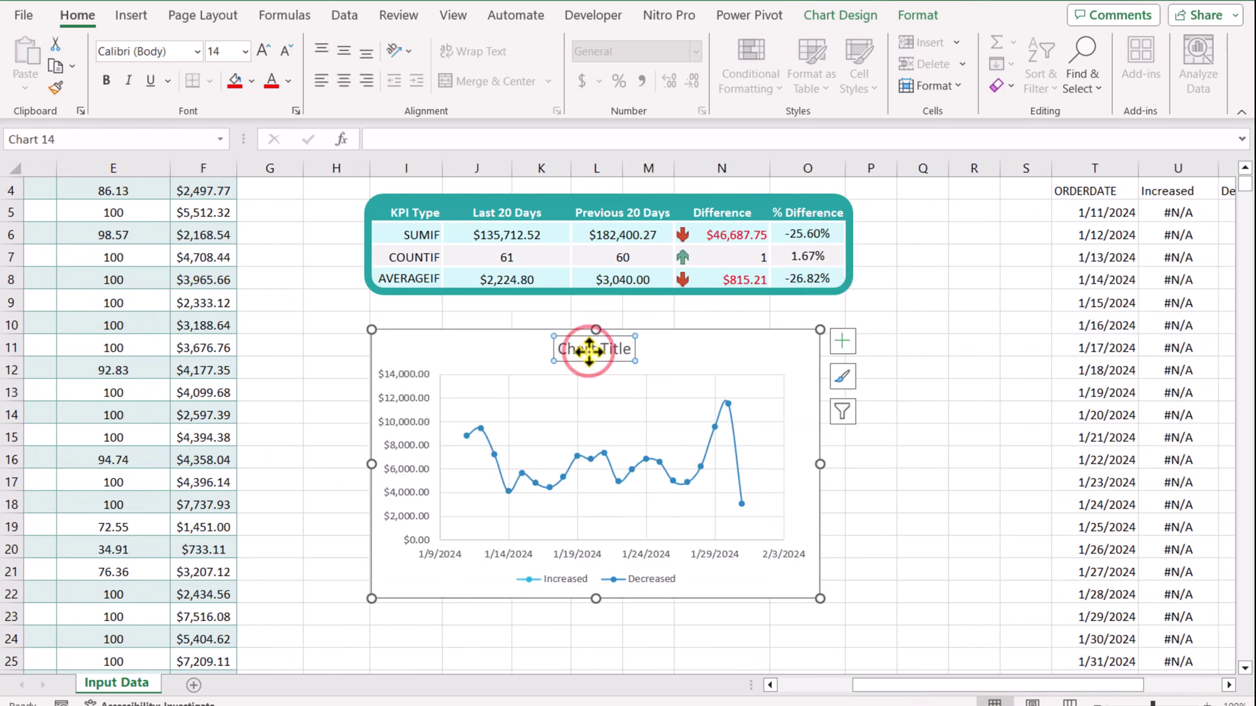
key(Delete)
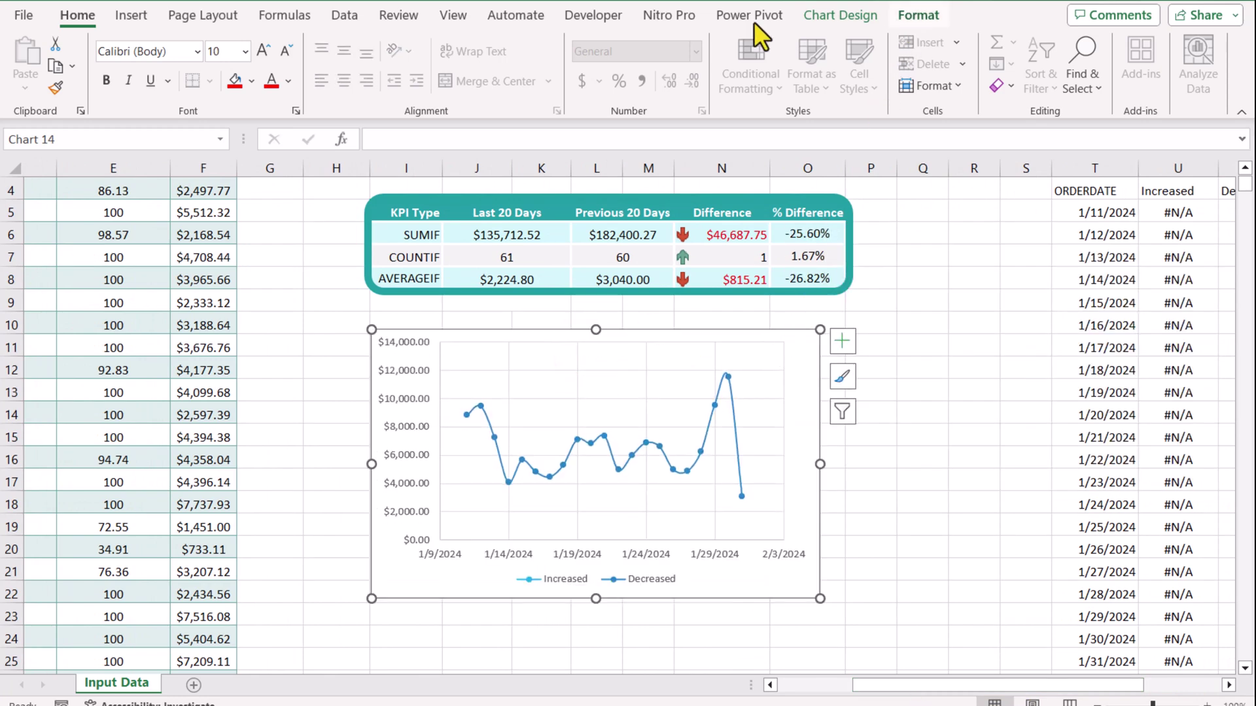
Select the chart's Increased series and set its outline and fill to green
click(918, 15)
click(132, 43)
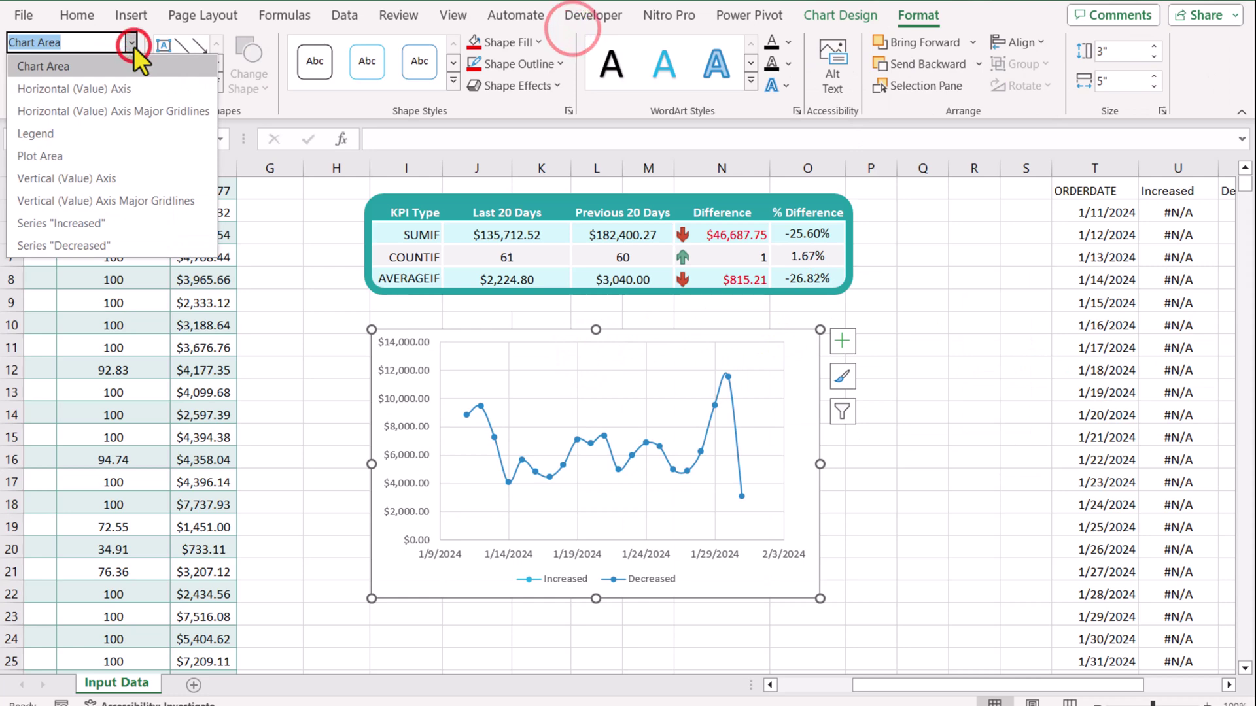
click(103, 224)
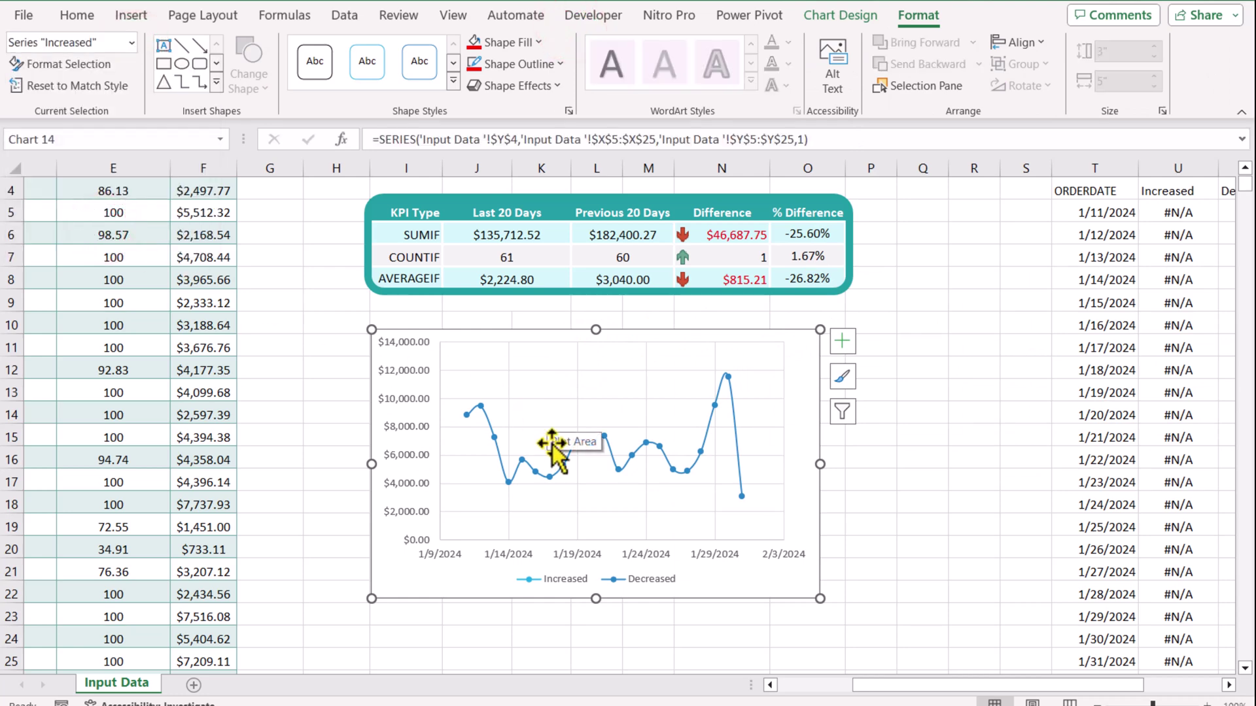
click(562, 70)
click(504, 42)
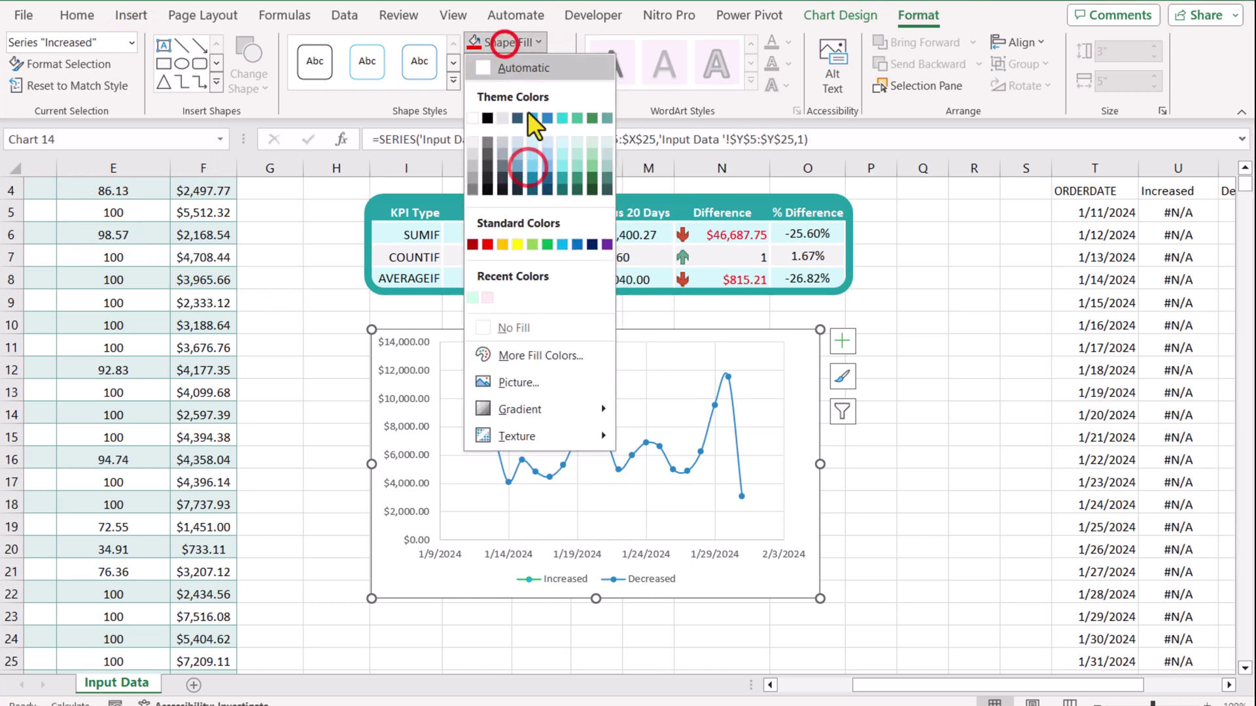
click(548, 244)
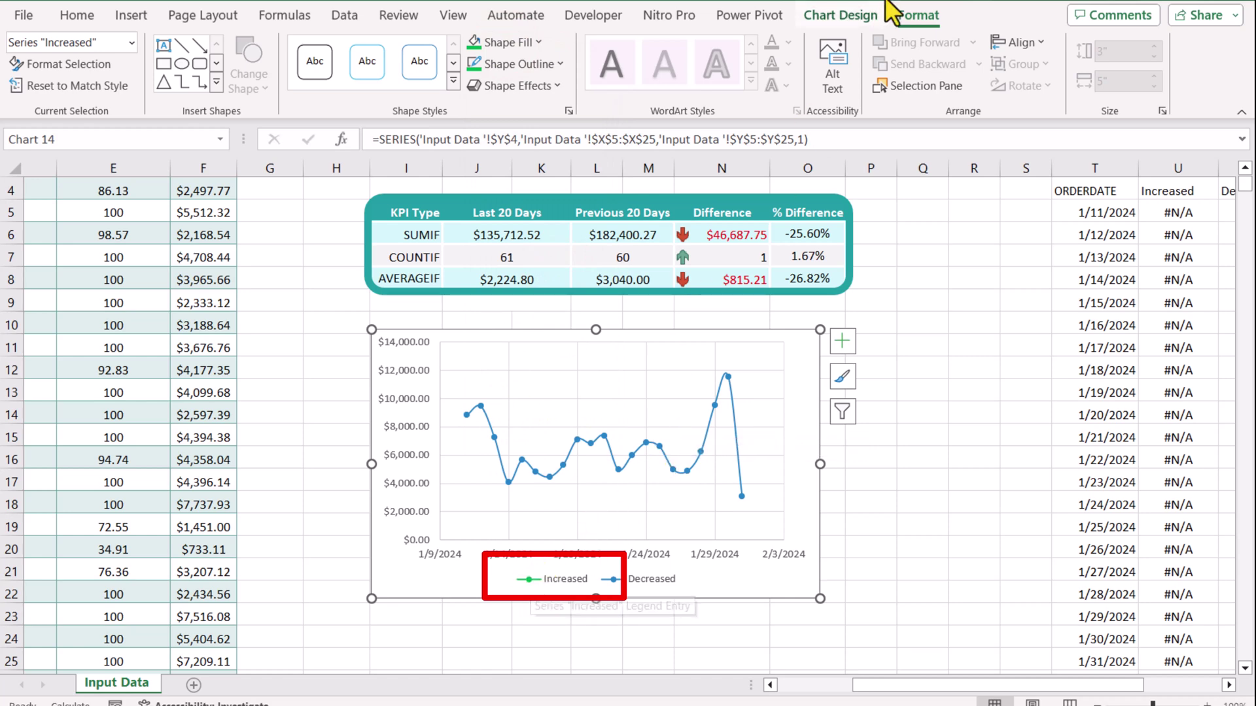
Select the chart's Decreased series and set its outline and fill to red
click(132, 43)
click(39, 244)
click(508, 64)
click(487, 267)
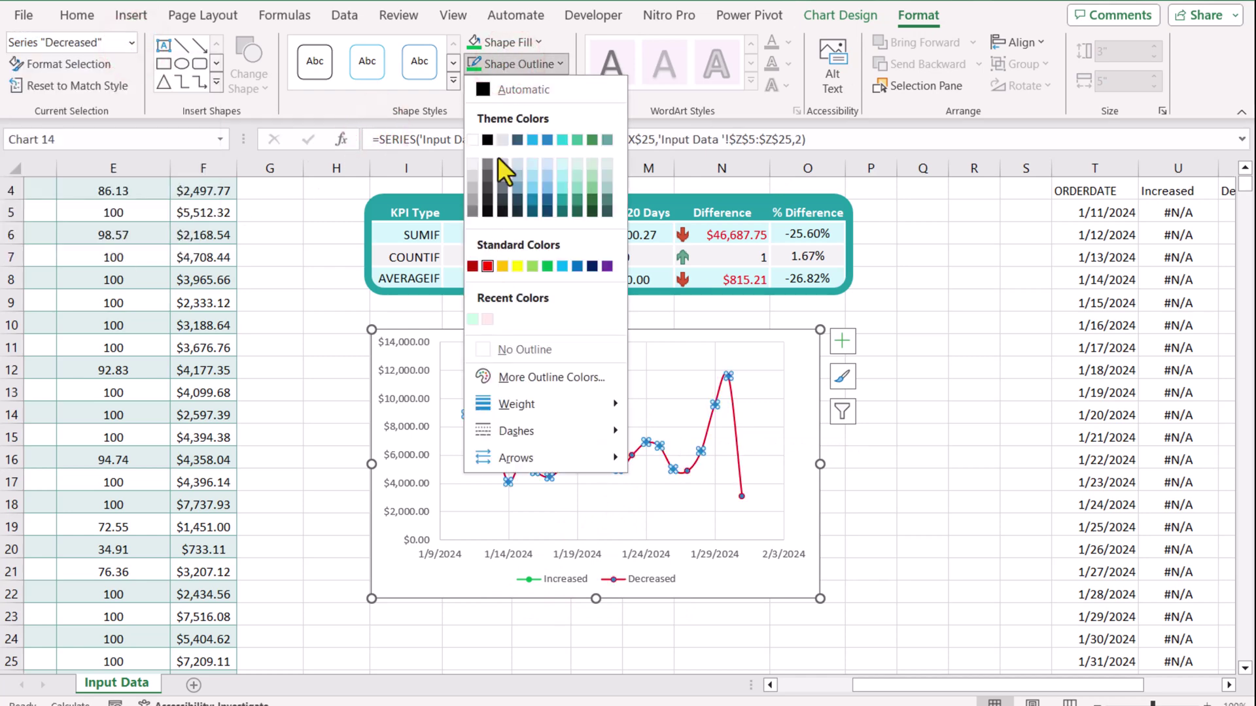
click(501, 43)
click(487, 241)
Set the number of last days in L3 to 15 to test the recoloured chart
scroll(696, 246, up, 1)
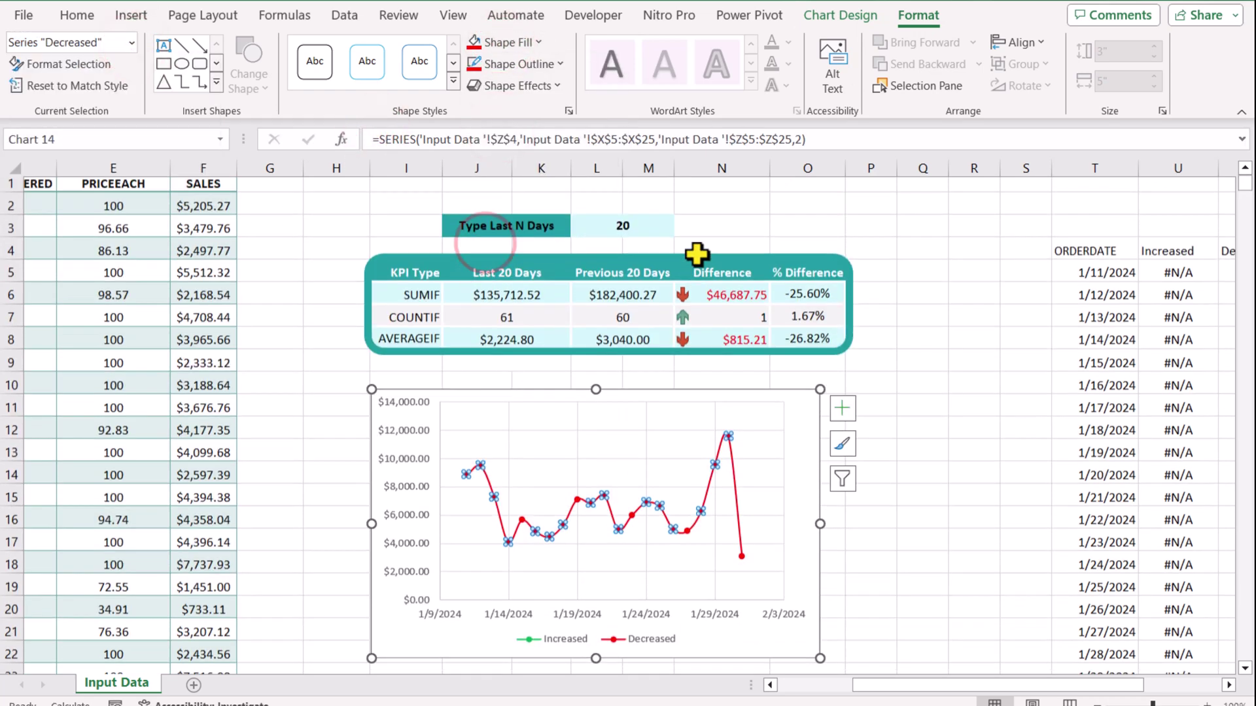
click(624, 234)
text(15)
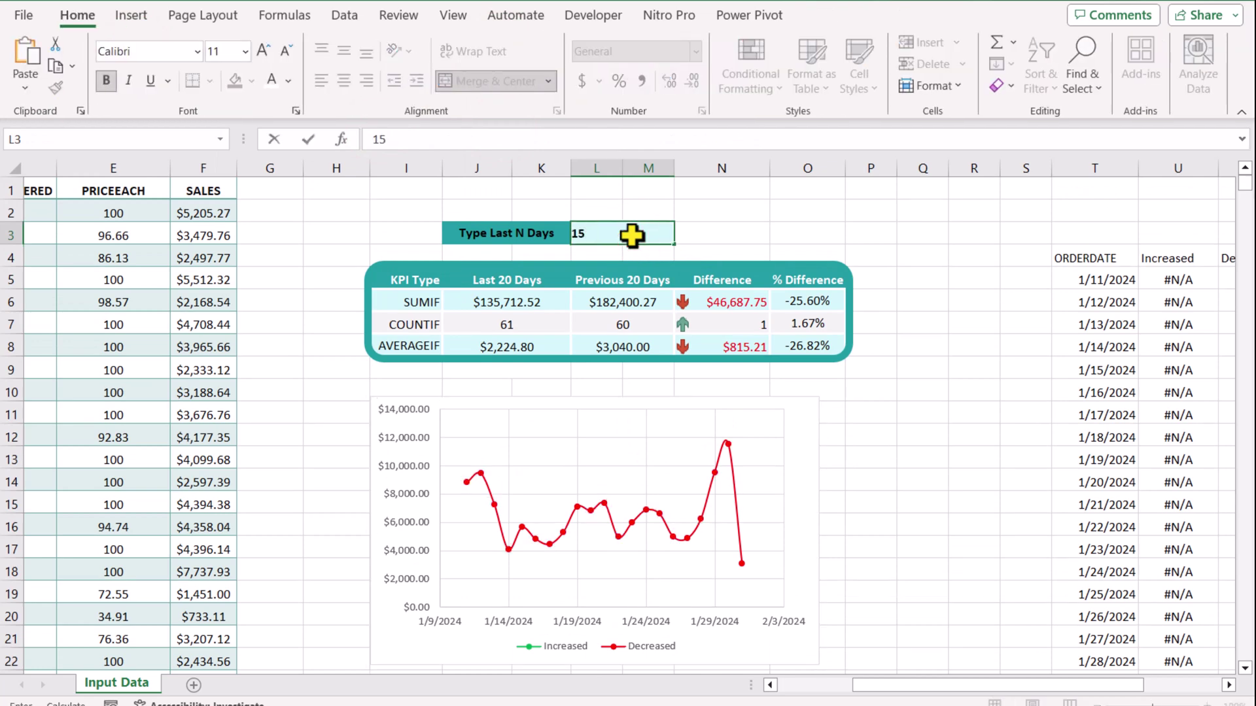
key(Return)
Set the number of last days in L3 to 10
click(631, 236)
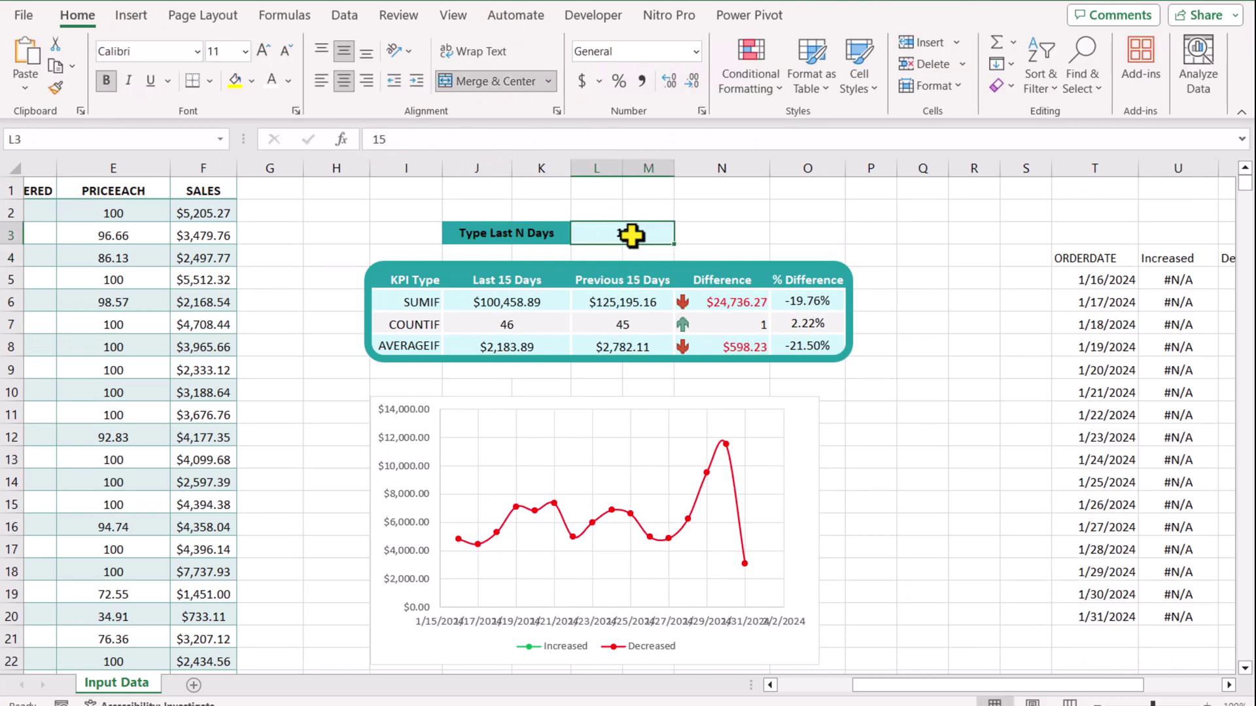
text(10)
key(Return)
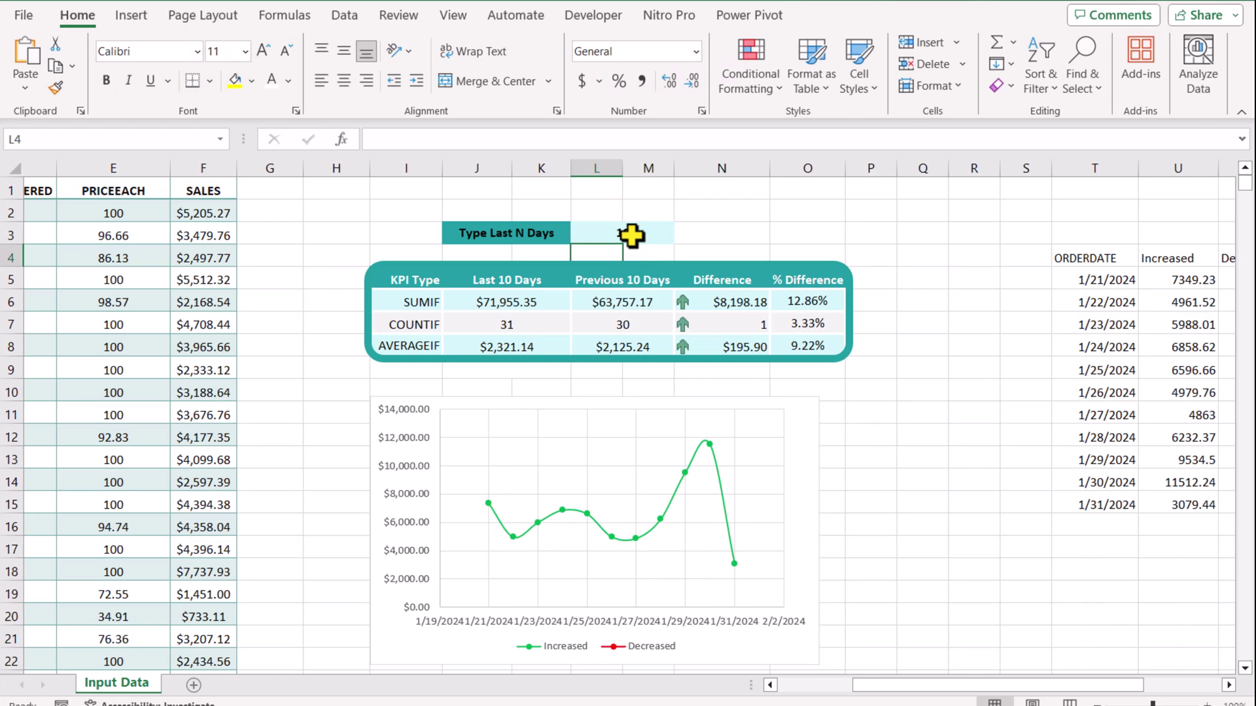
Apply the quick layout without title or gridlines and with the legend below the plot to the scatter chart
click(757, 400)
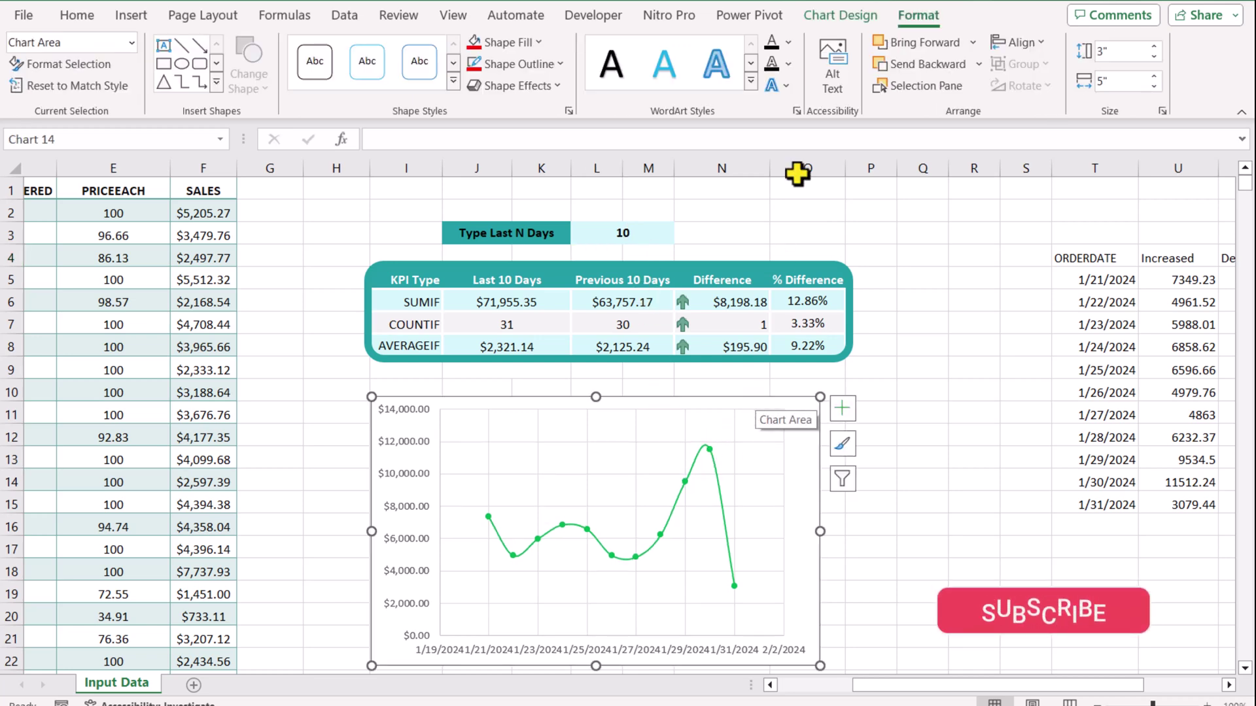
click(824, 13)
click(75, 89)
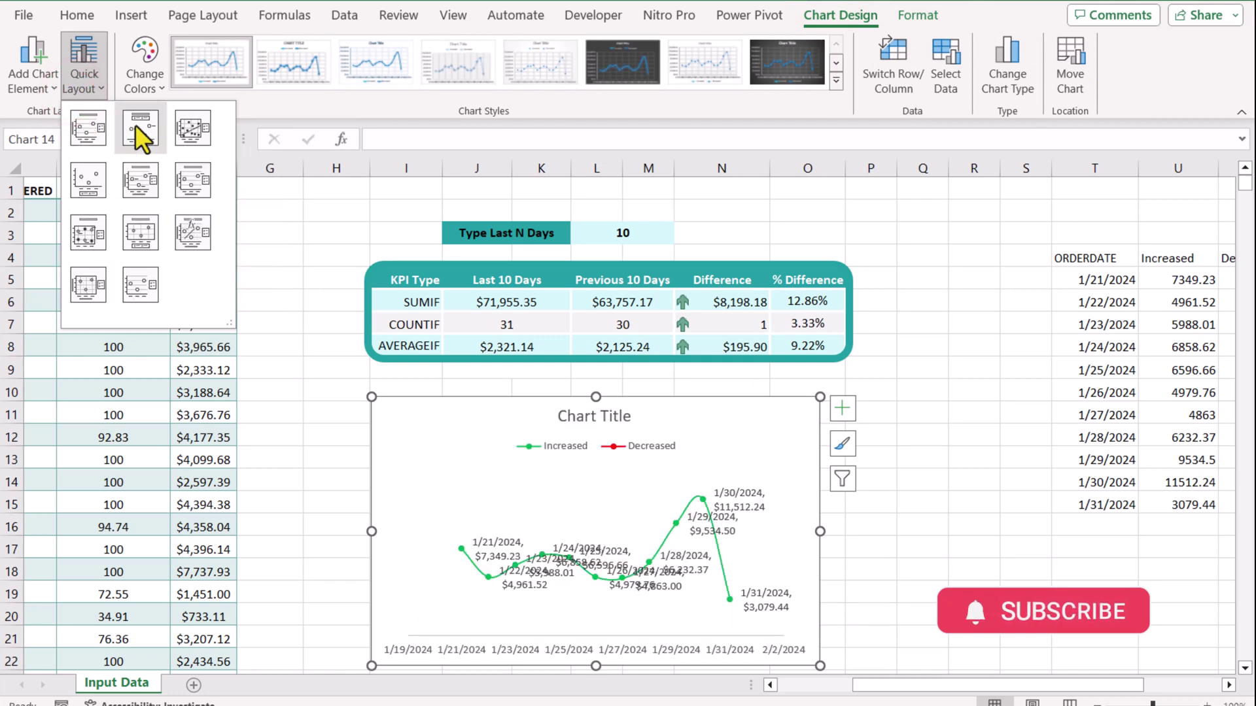
click(84, 186)
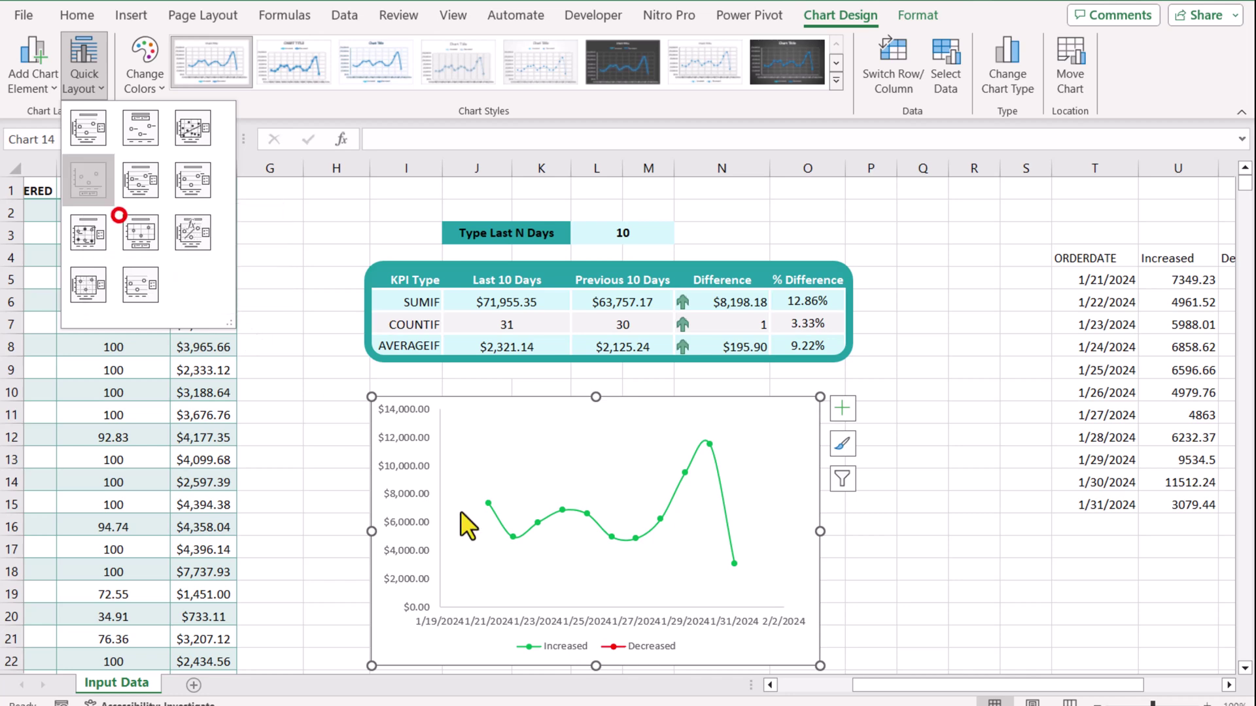
Delete the scatter chart's legend and set the custom angle of its date axis labels to -30 degrees
click(622, 650)
key(Delete)
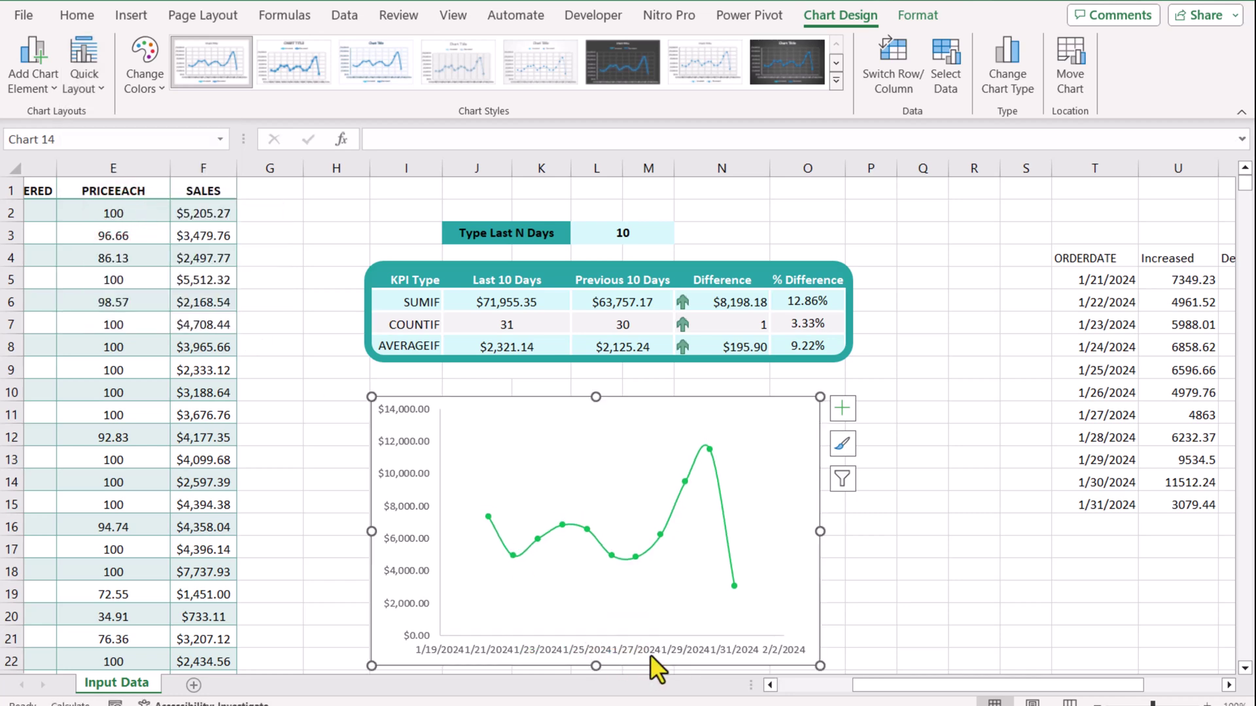
click(657, 649)
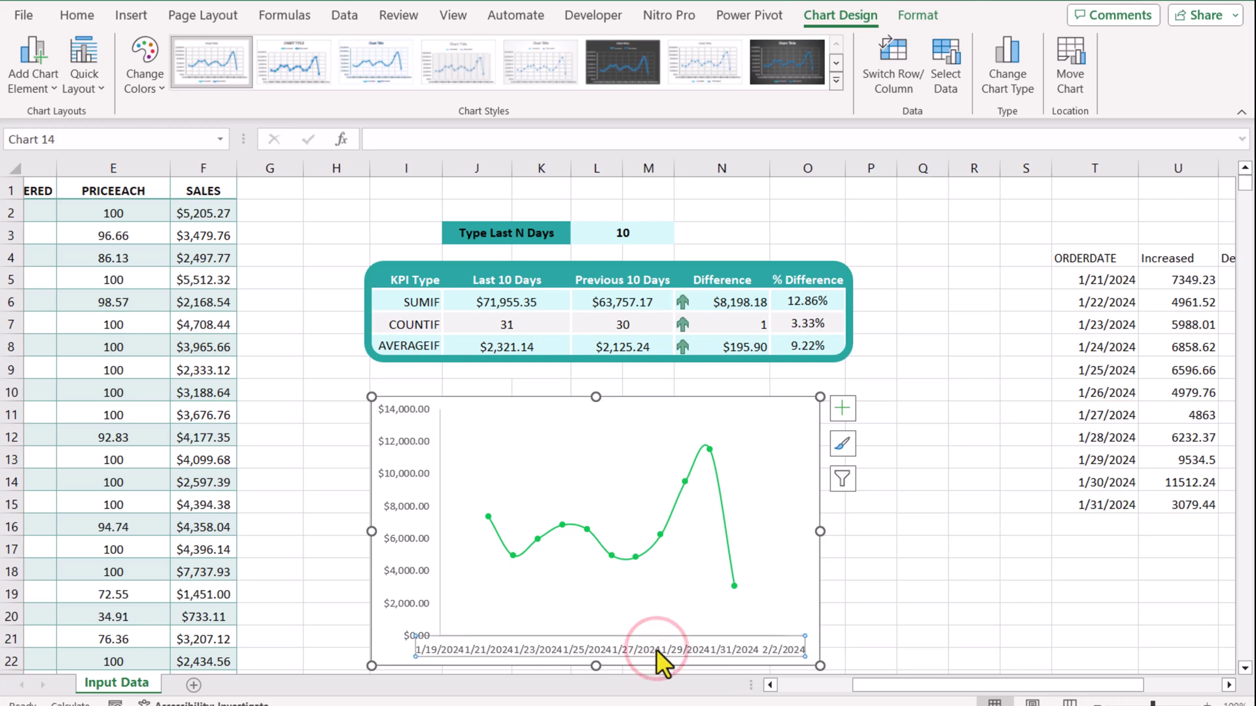
right_click(656, 649)
click(688, 638)
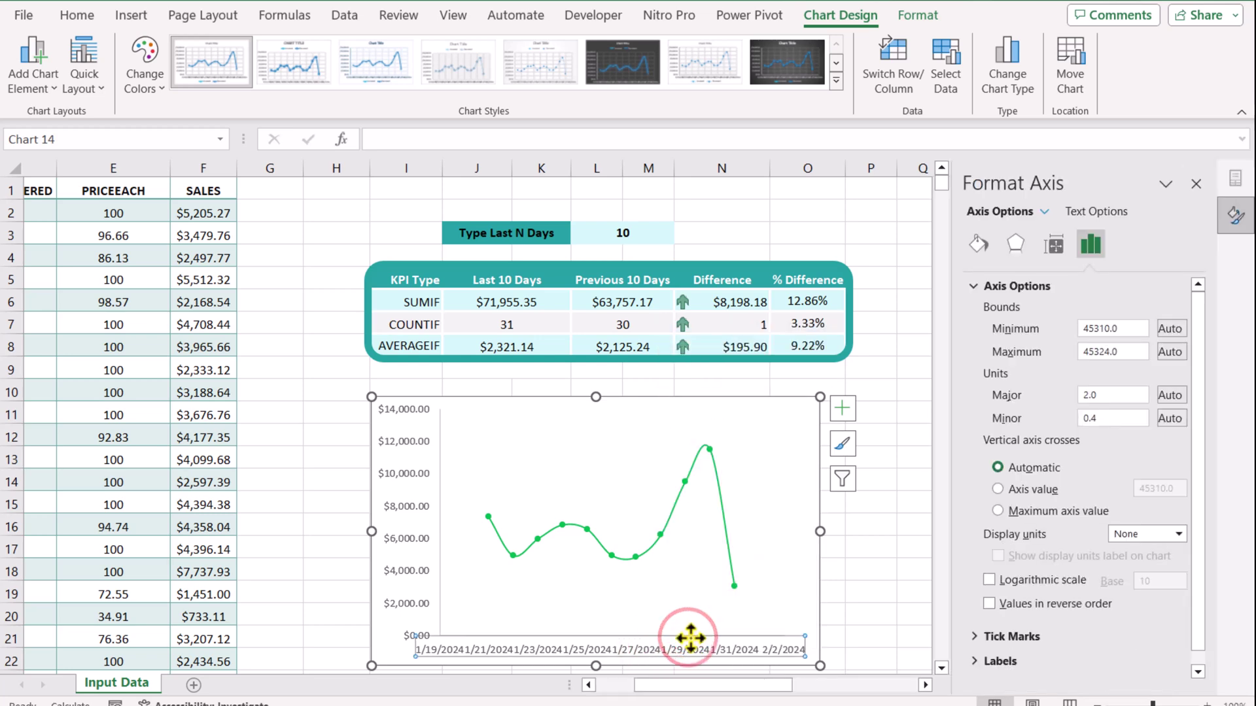
click(1054, 245)
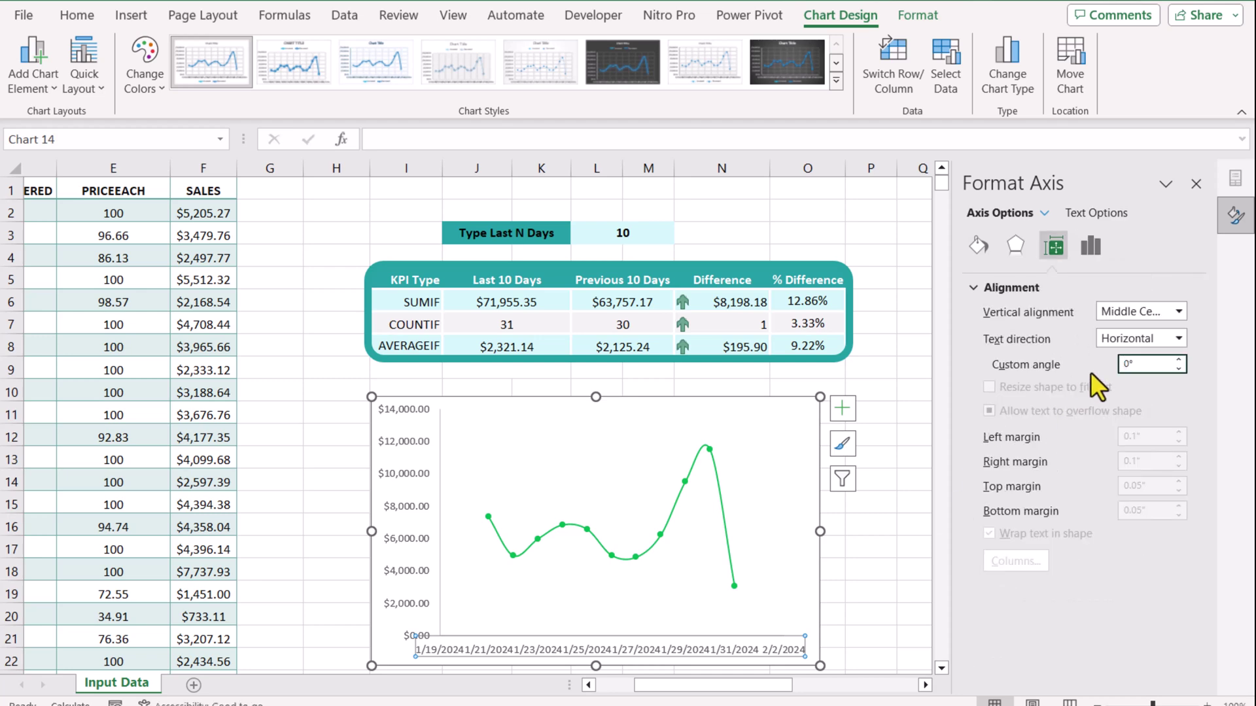
drag(1151, 364, 1107, 363)
text(-30)
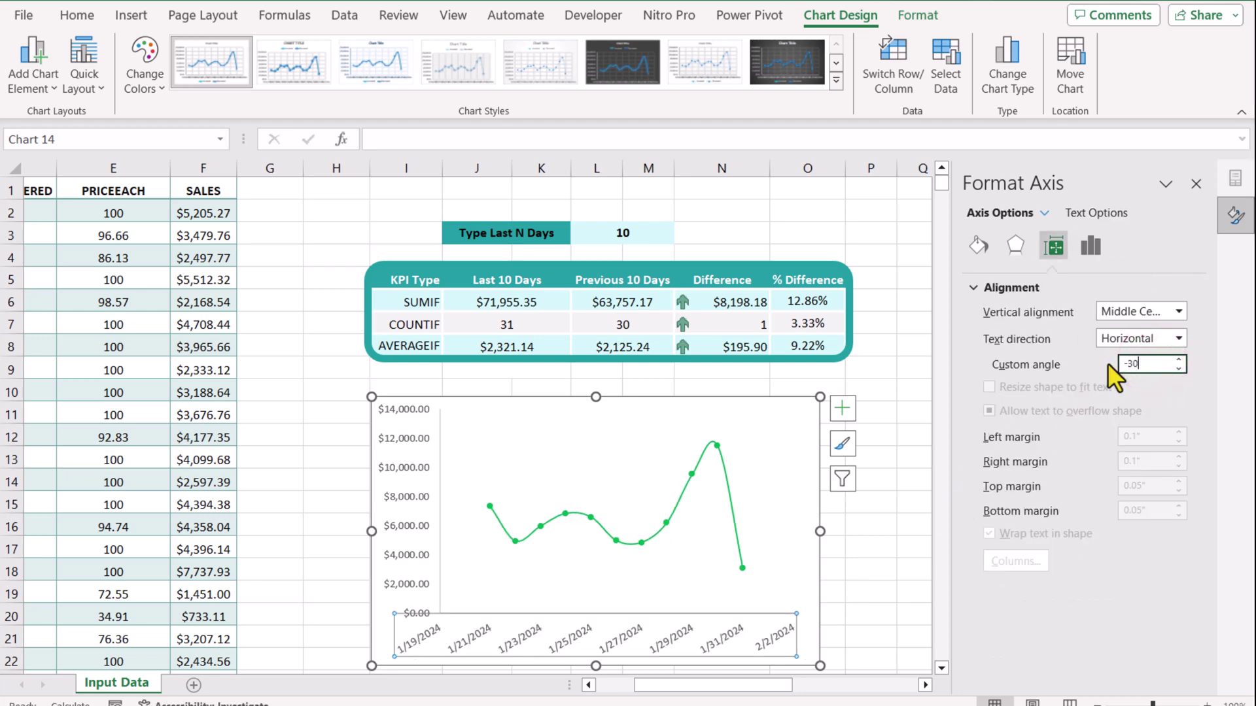
key(Escape)
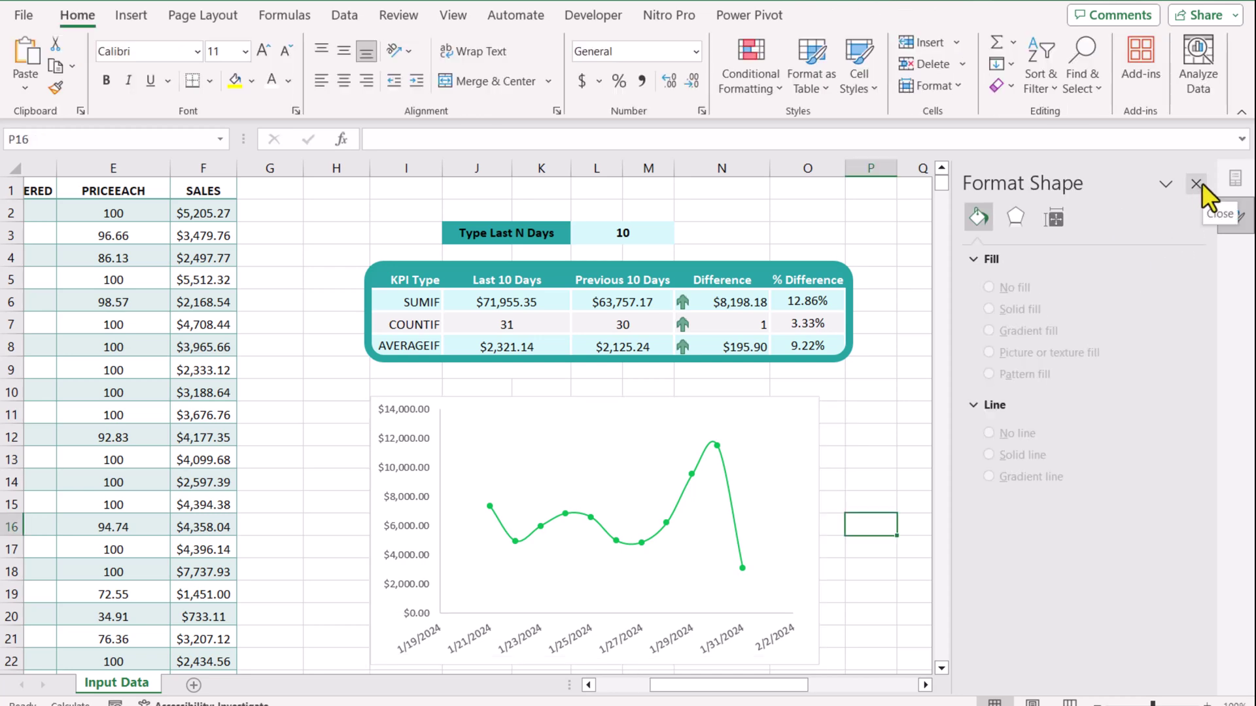
click(1202, 182)
Draw a rounded rectangle about 3.14" high and 5.08" wide around the line chart
scroll(687, 426, down, 1)
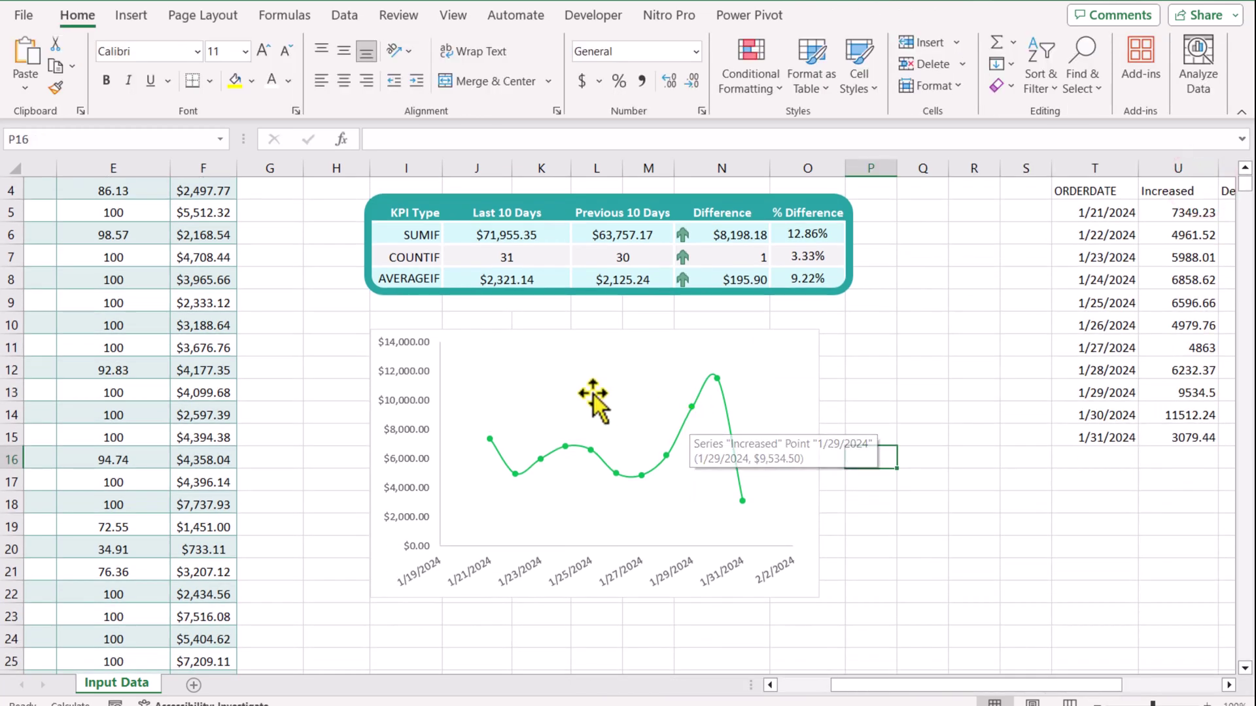
click(128, 21)
click(210, 92)
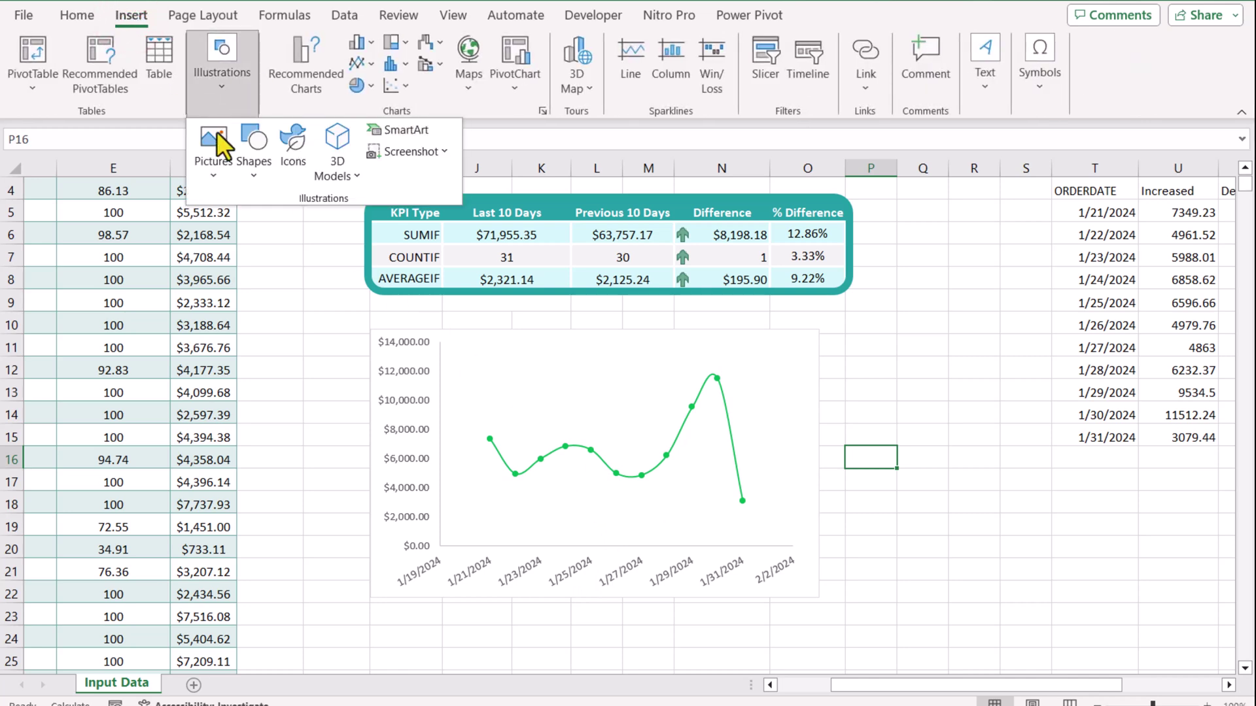
click(250, 166)
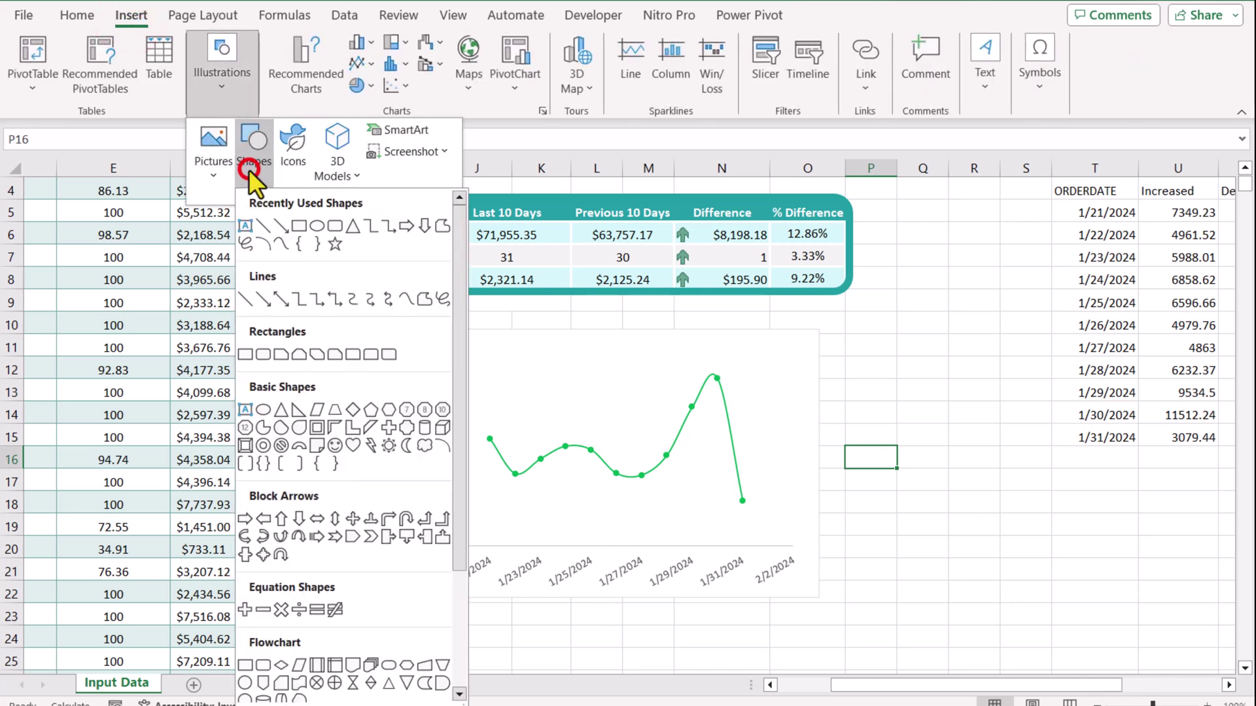
click(334, 226)
drag(366, 328, 824, 609)
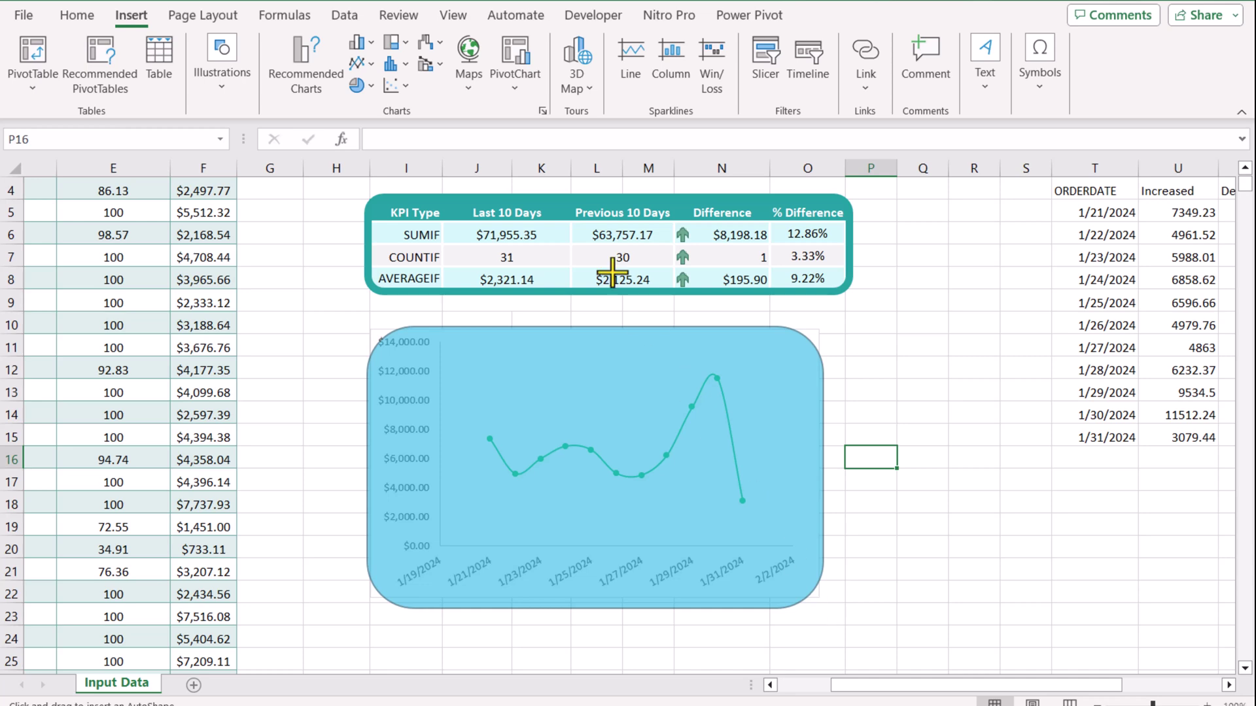
Remove the rounded rectangle's fill and give it a 6 pt dark turquoise outline matching the KPI table's frame
click(470, 44)
click(477, 328)
click(481, 64)
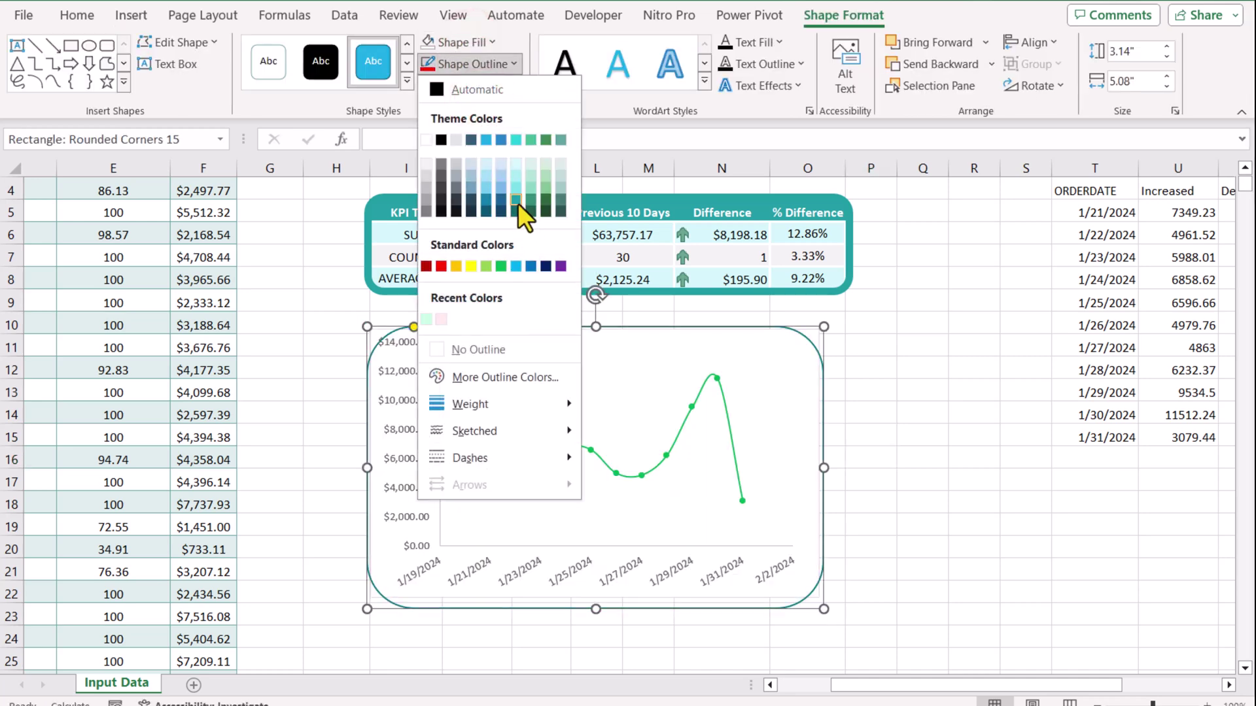
click(516, 203)
click(484, 62)
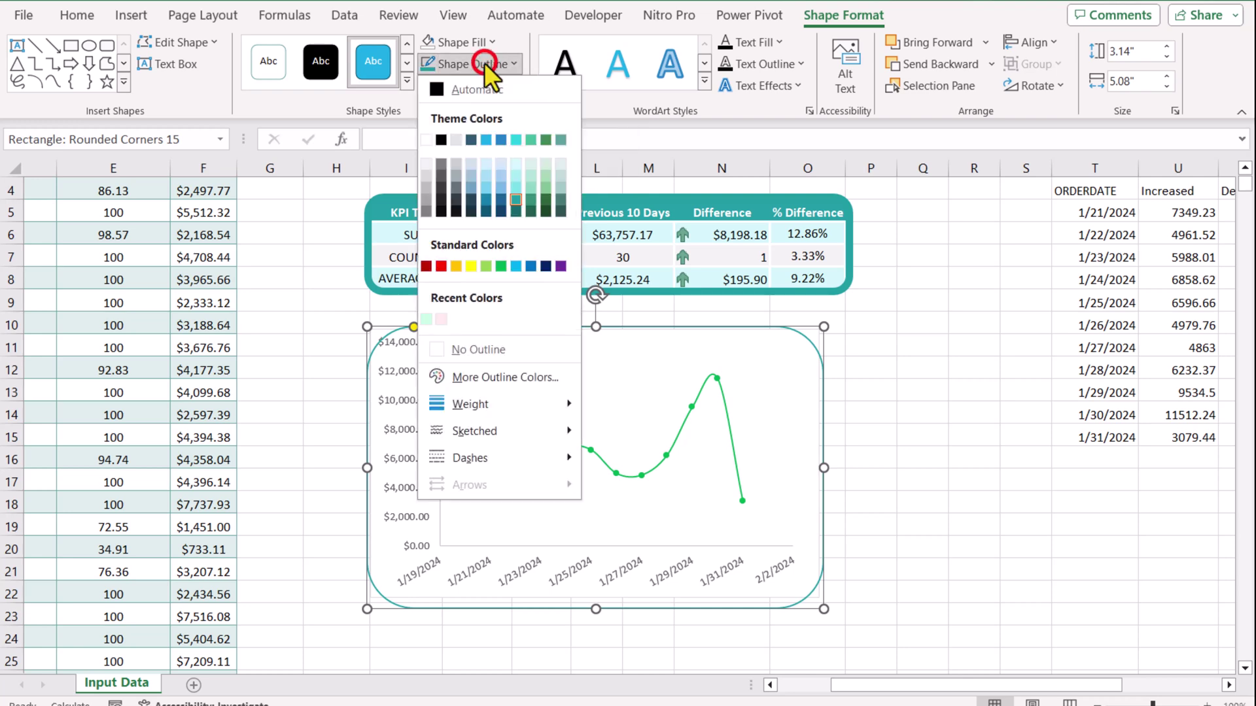
mouse_move(531, 404)
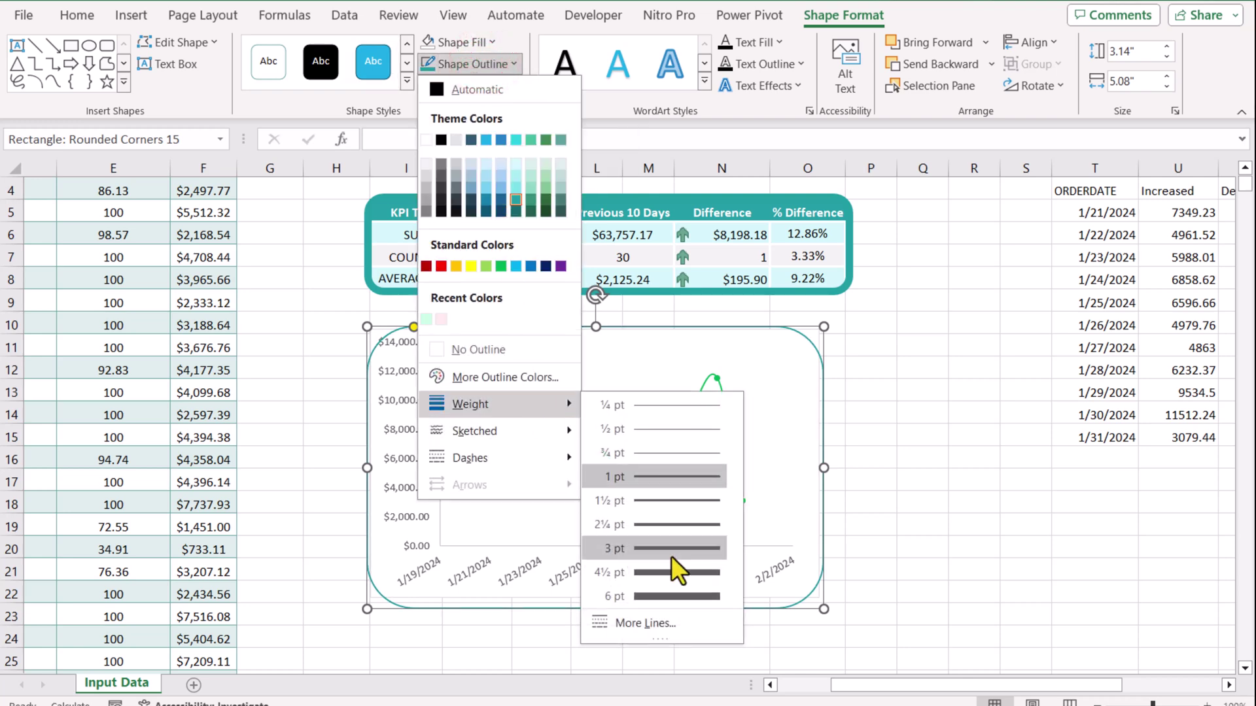
click(677, 596)
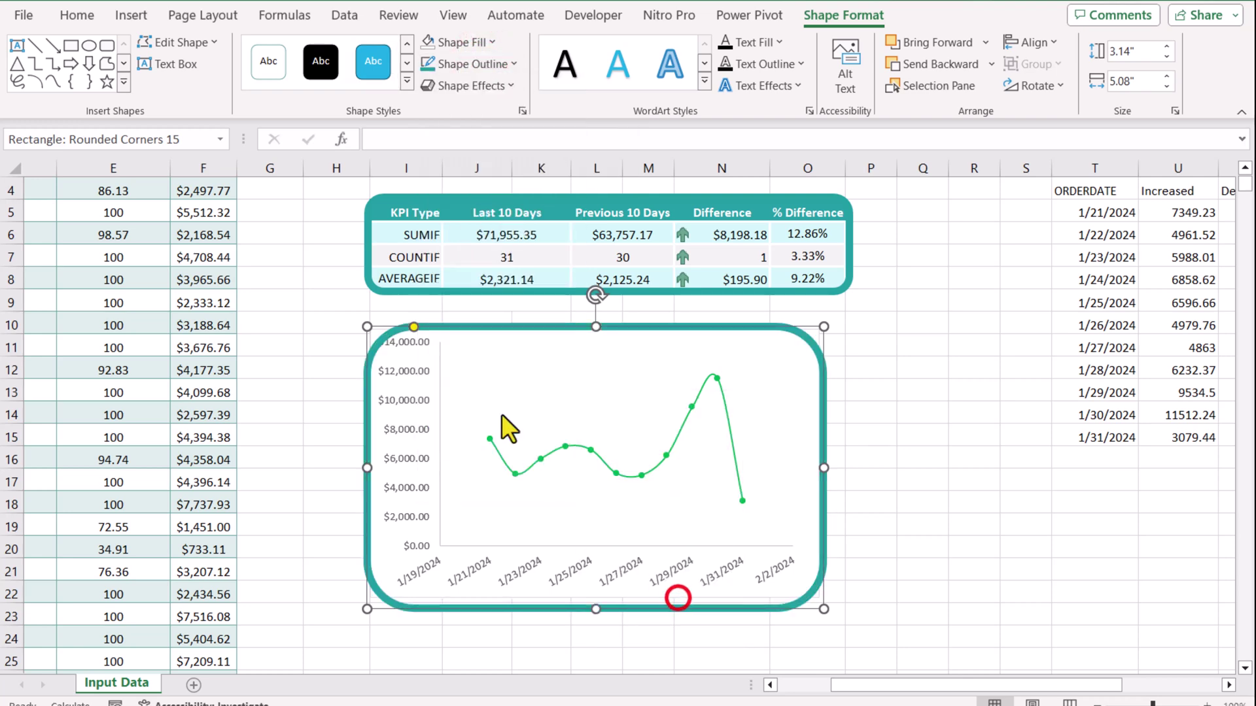
Reduce the frame's corner rounding and pull its bottom edge up to fit closely around the chart
click(406, 329)
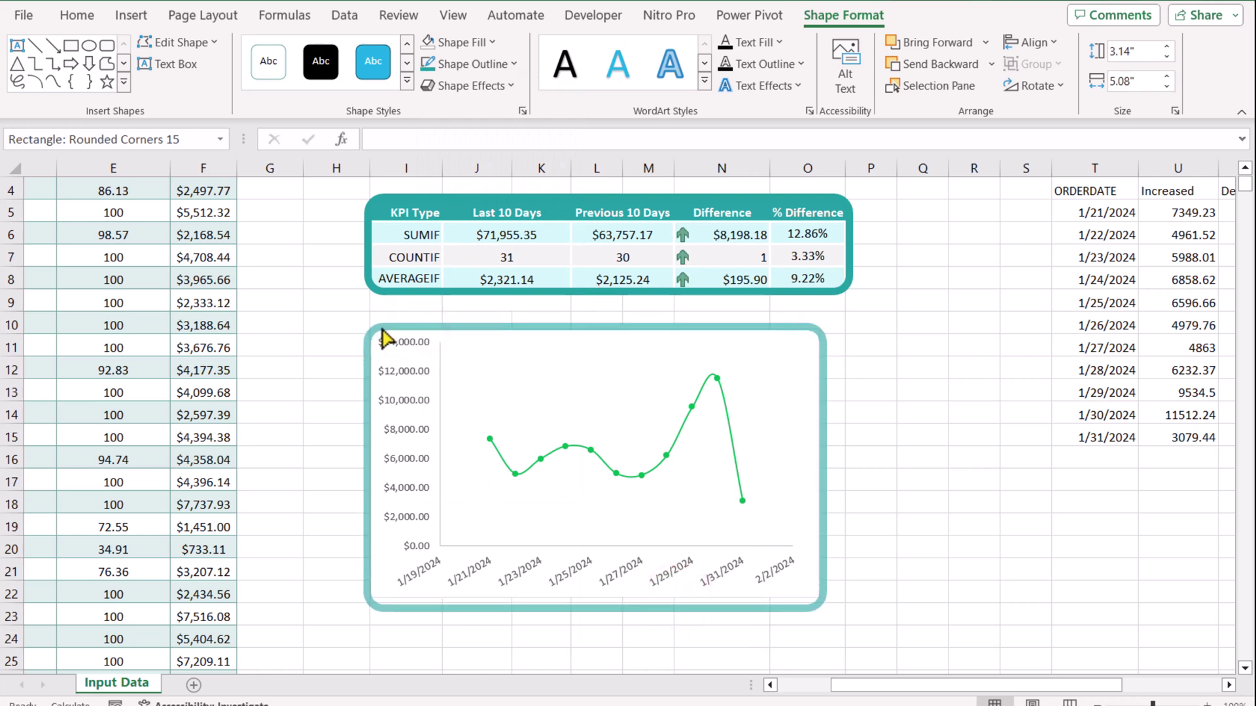
click(384, 330)
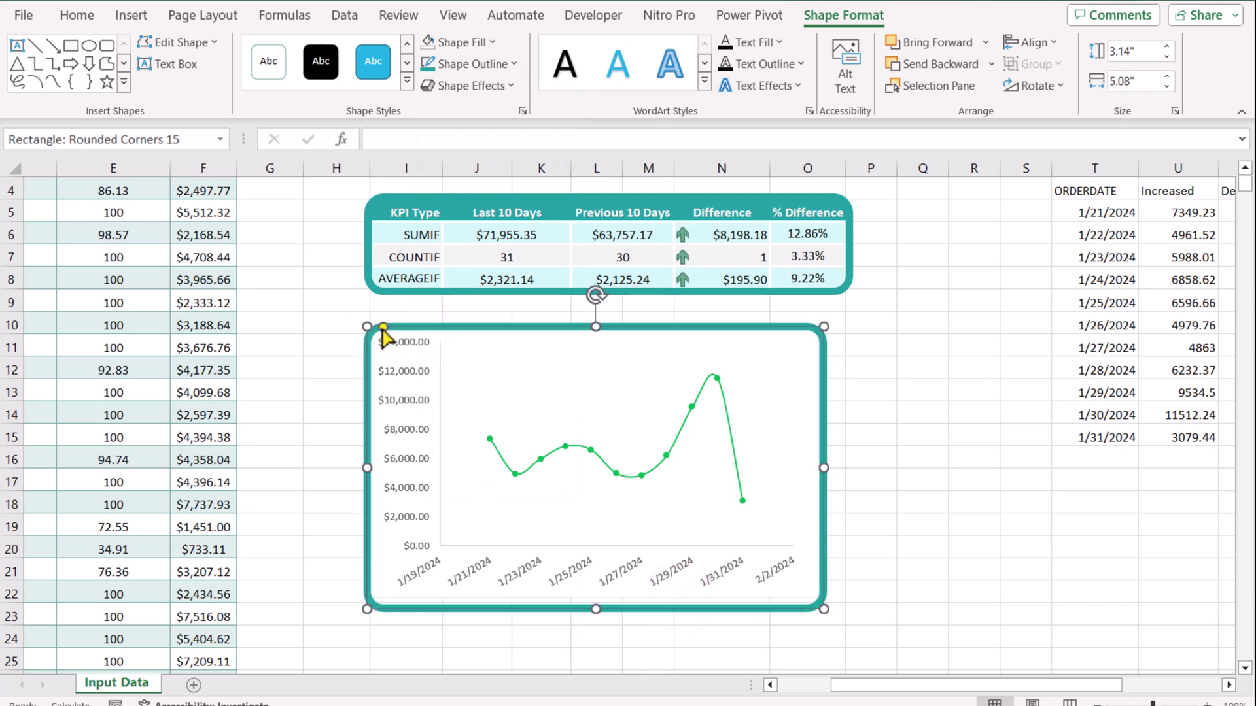
click(595, 609)
Hide the gridlines of the Input Data worksheet
click(912, 438)
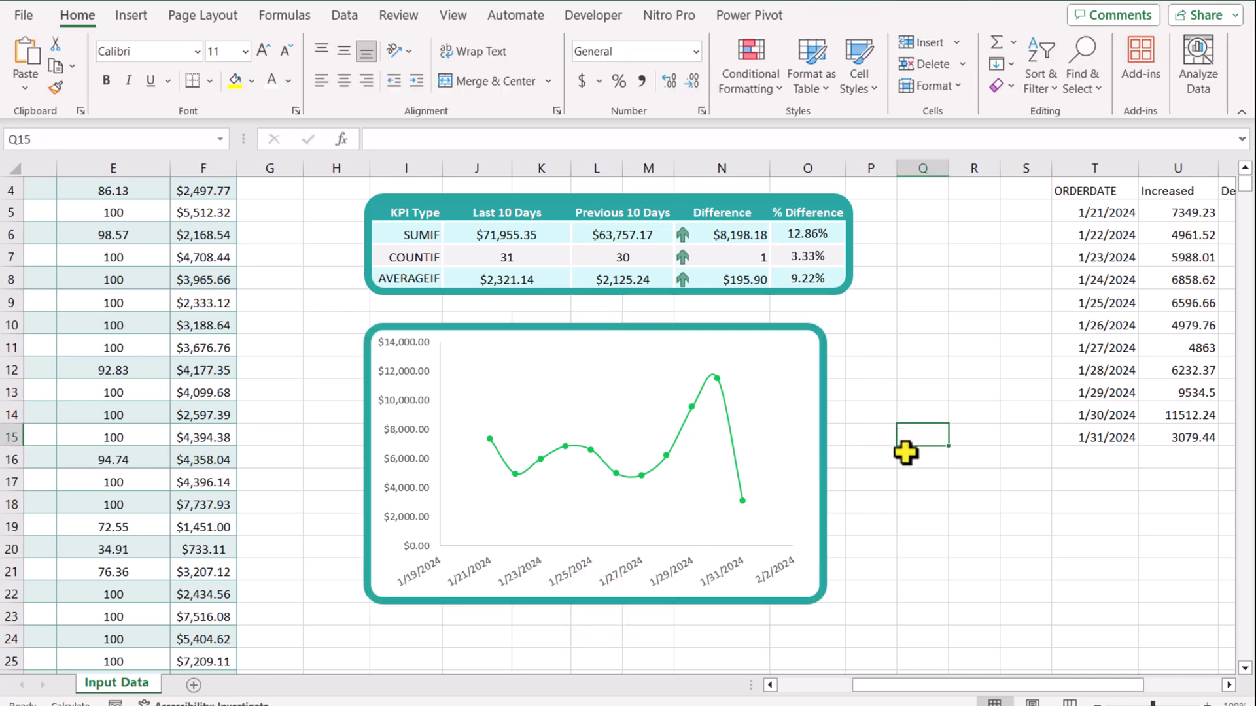
click(453, 14)
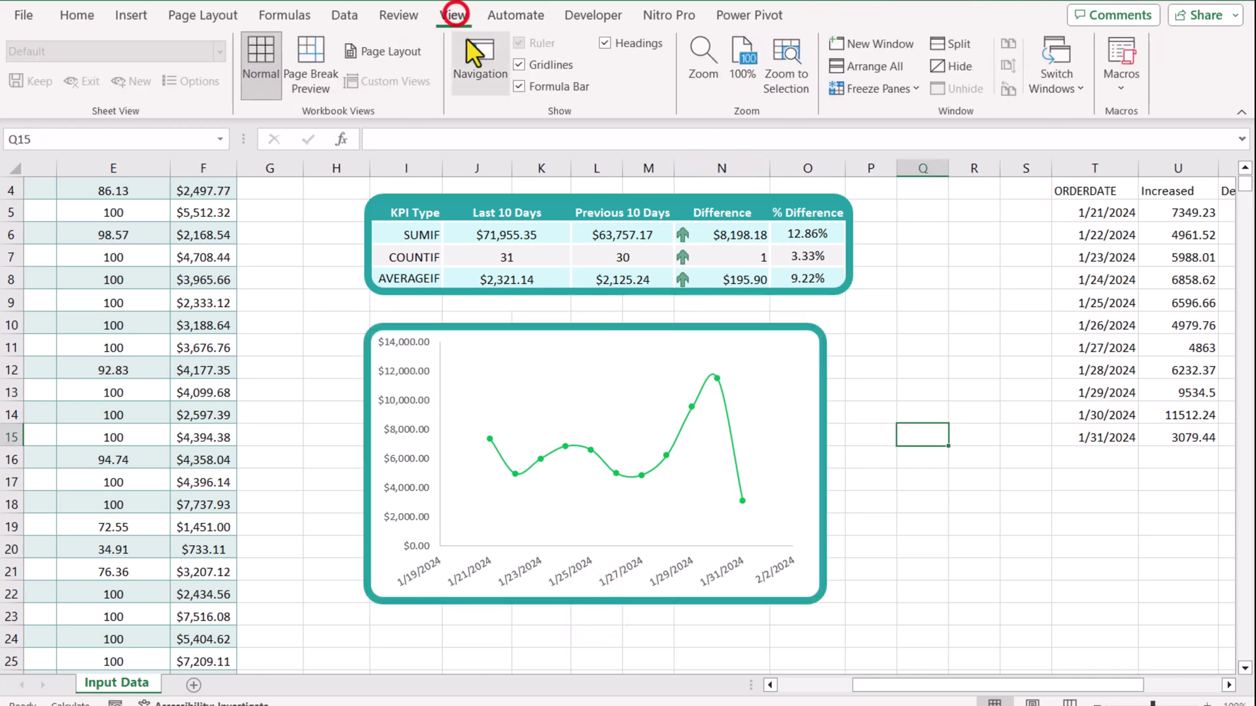
click(524, 65)
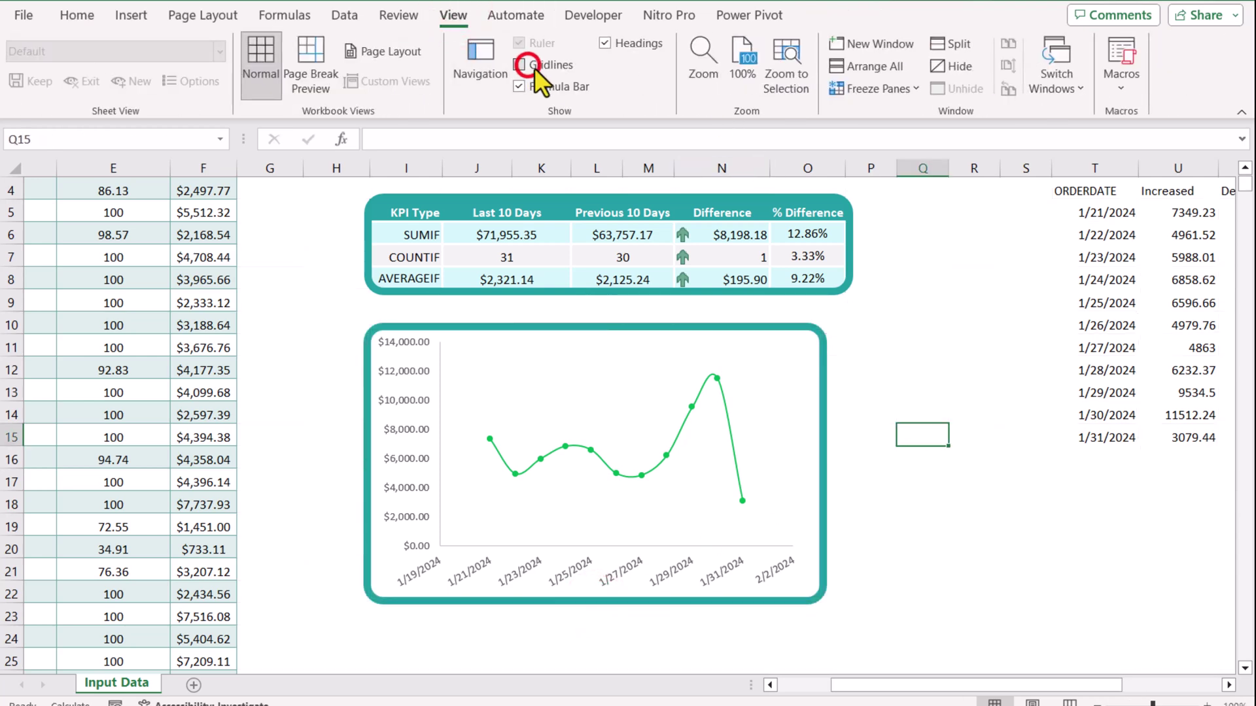
Fill both the line chart's plot area and its chart area with the lightest gray theme color
click(477, 395)
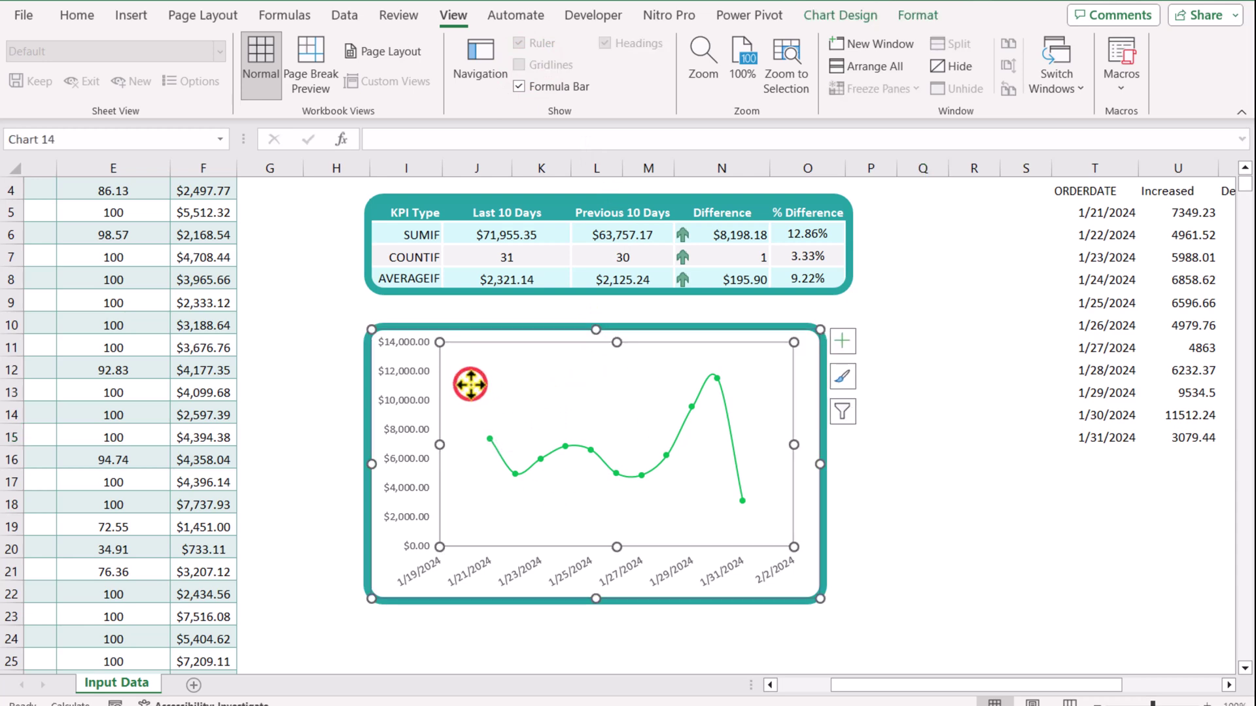
click(912, 15)
click(533, 39)
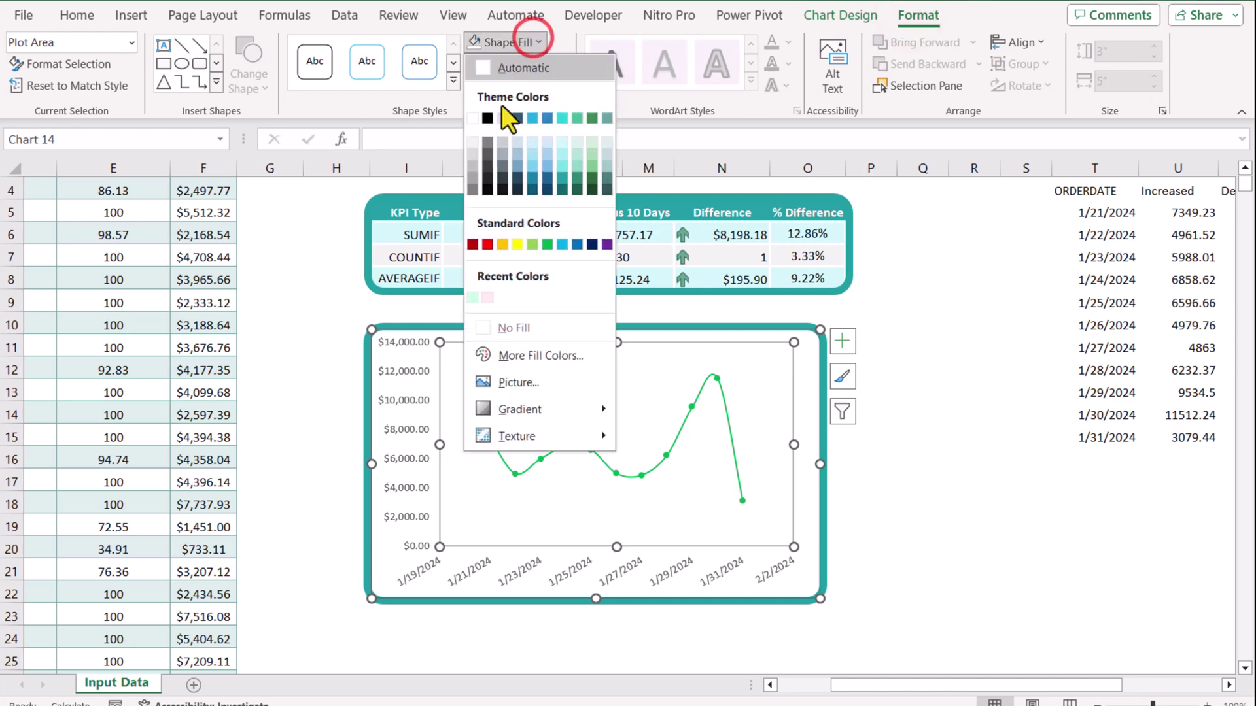
click(468, 143)
click(407, 357)
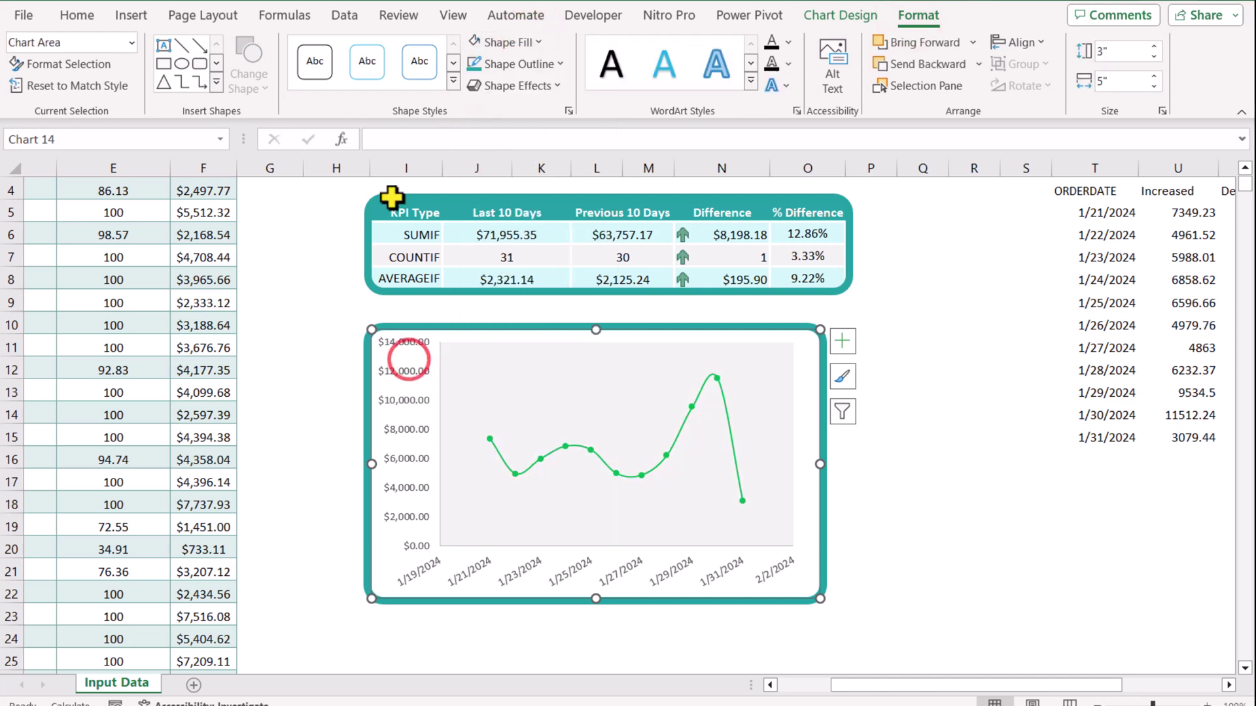
click(500, 43)
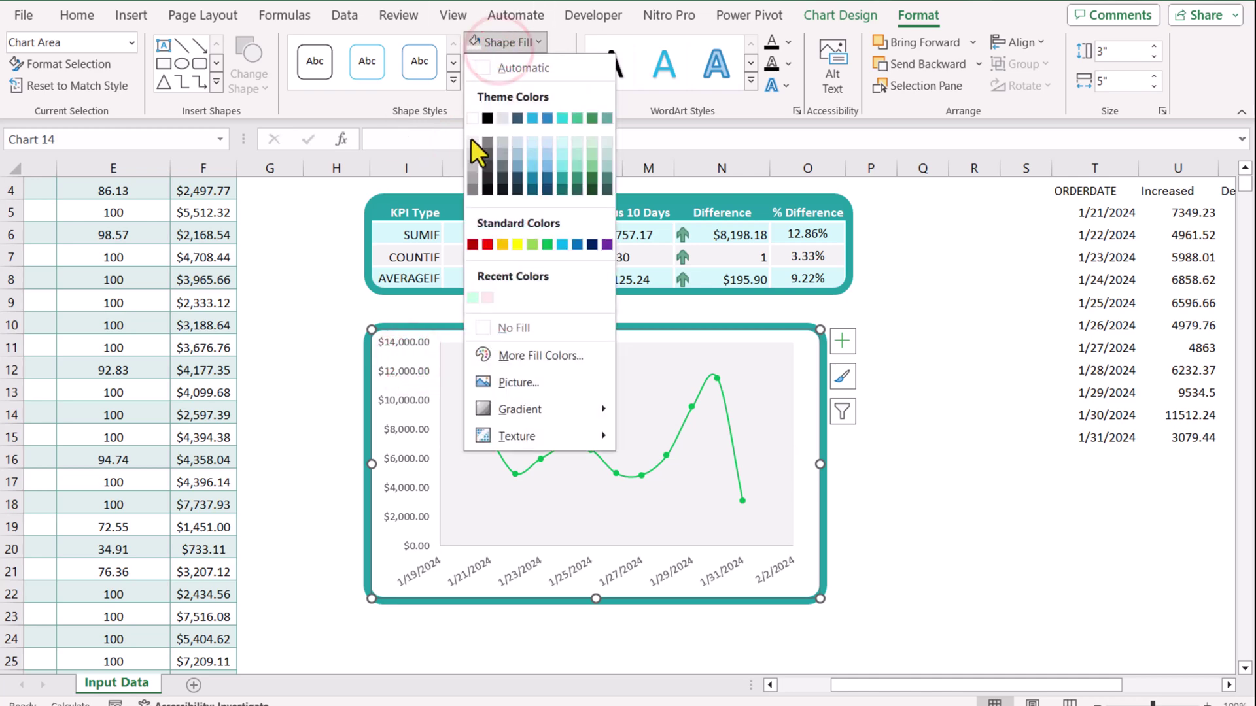
click(471, 140)
click(942, 411)
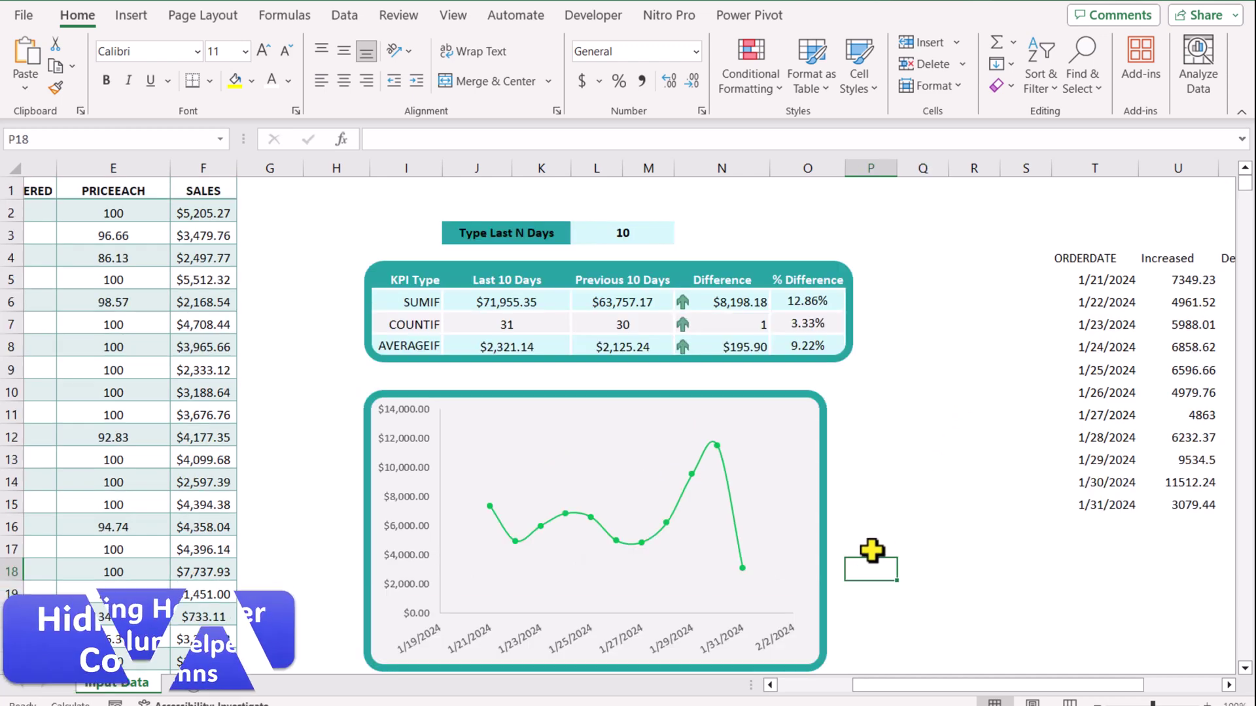
Hide the helper columns T through AA
drag(1090, 167, 1125, 175)
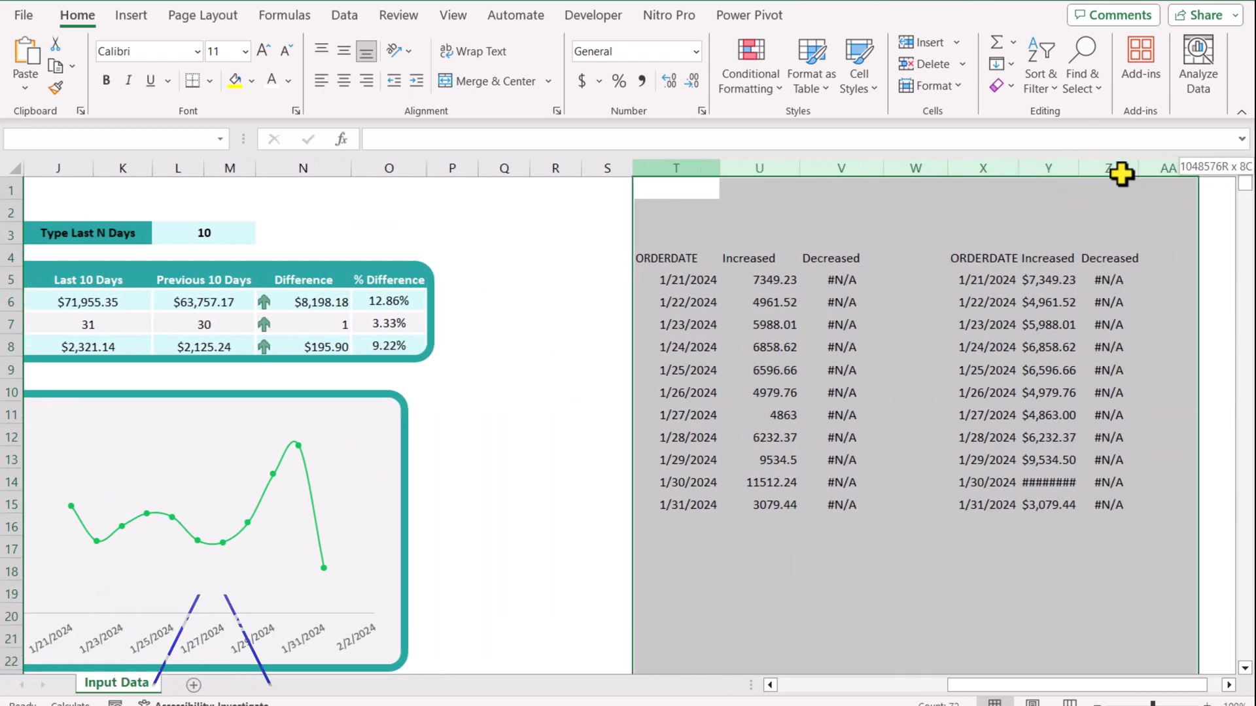
right_click(1125, 175)
click(1003, 505)
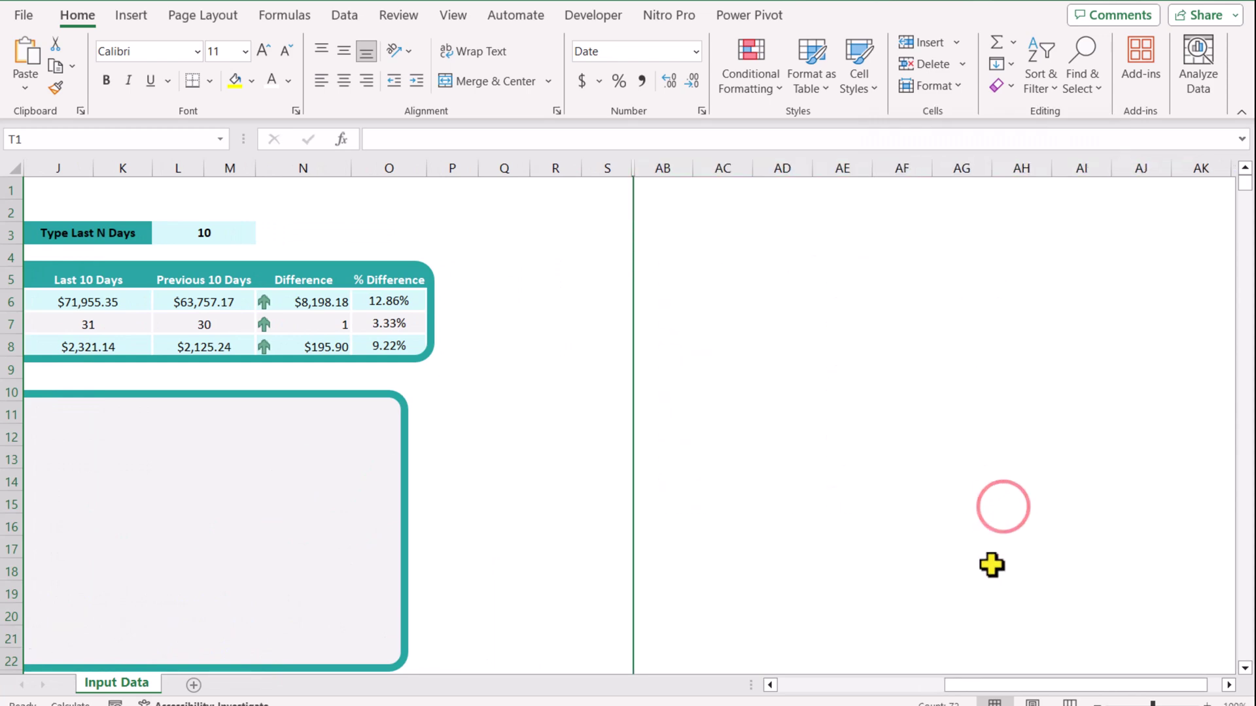
Set the line chart's hidden and empty cell settings to show data in hidden rows and columns
drag(1011, 687, 984, 685)
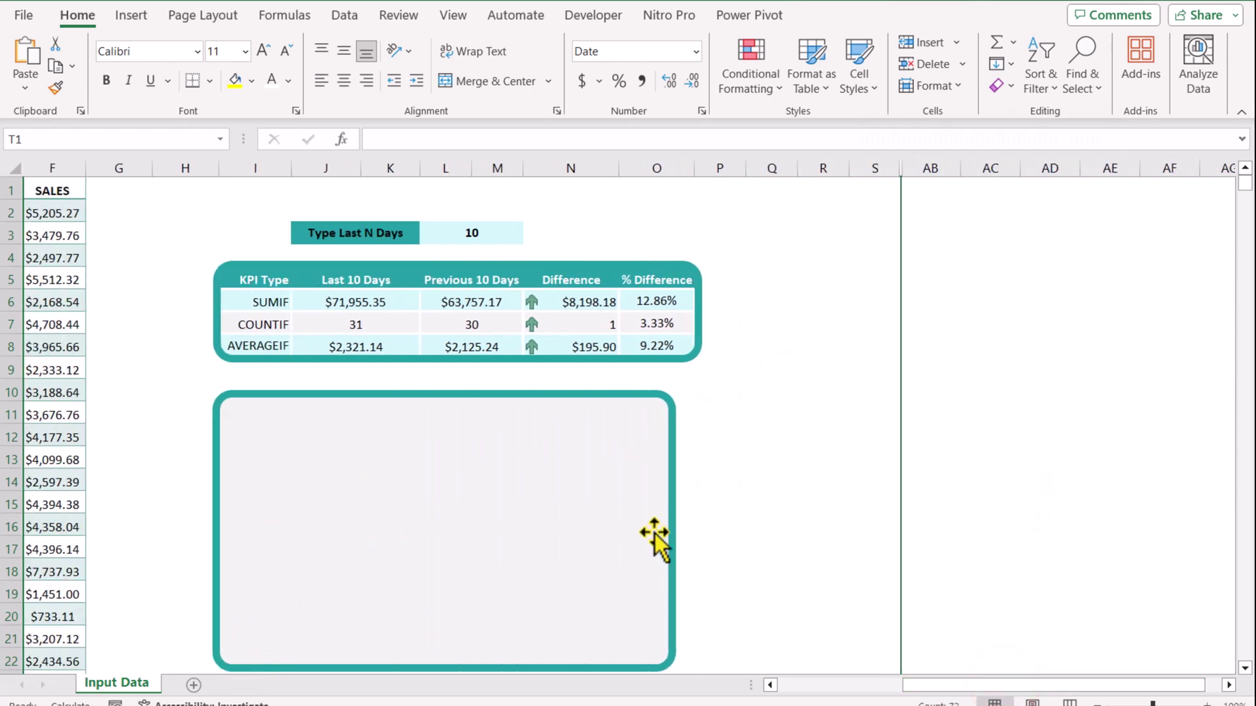
click(628, 481)
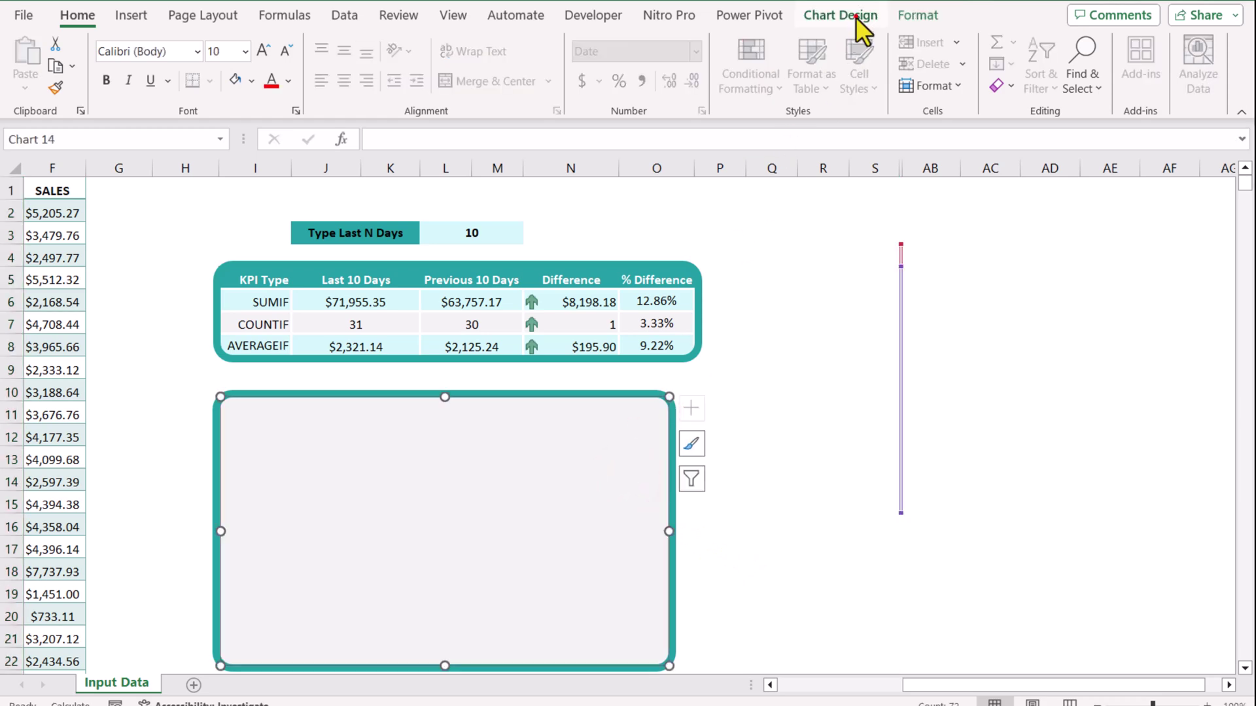
click(855, 17)
click(955, 76)
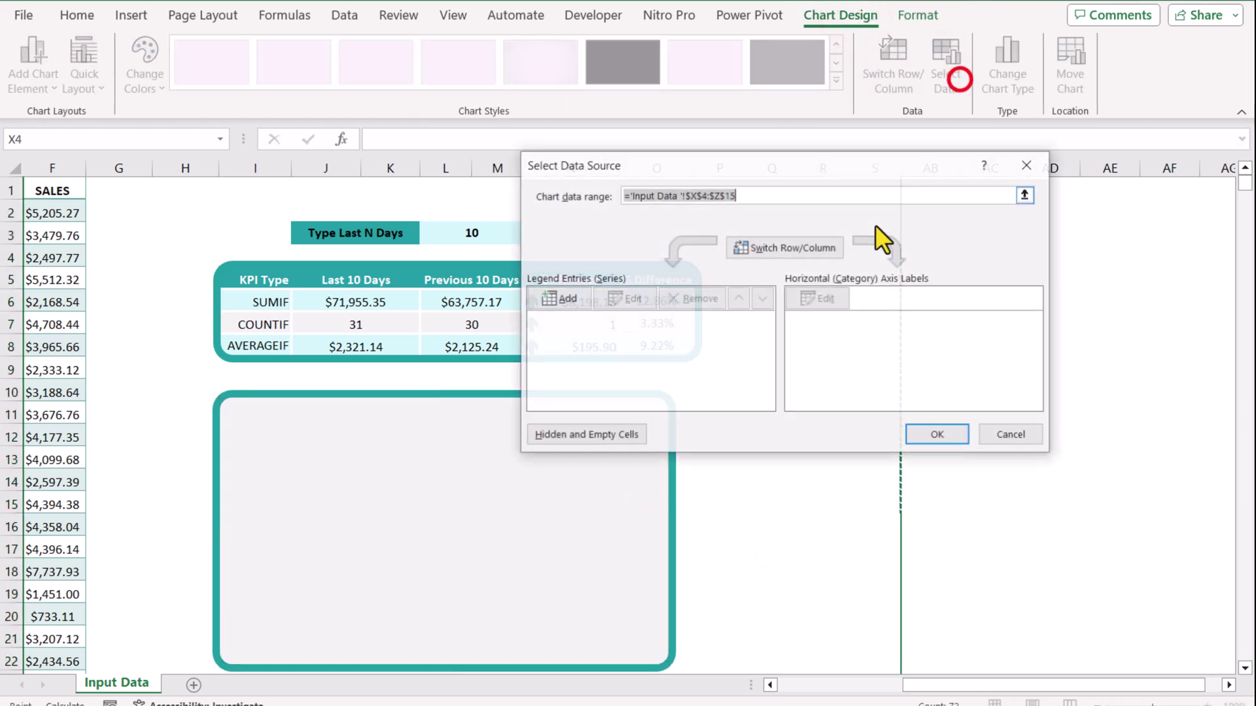
click(606, 437)
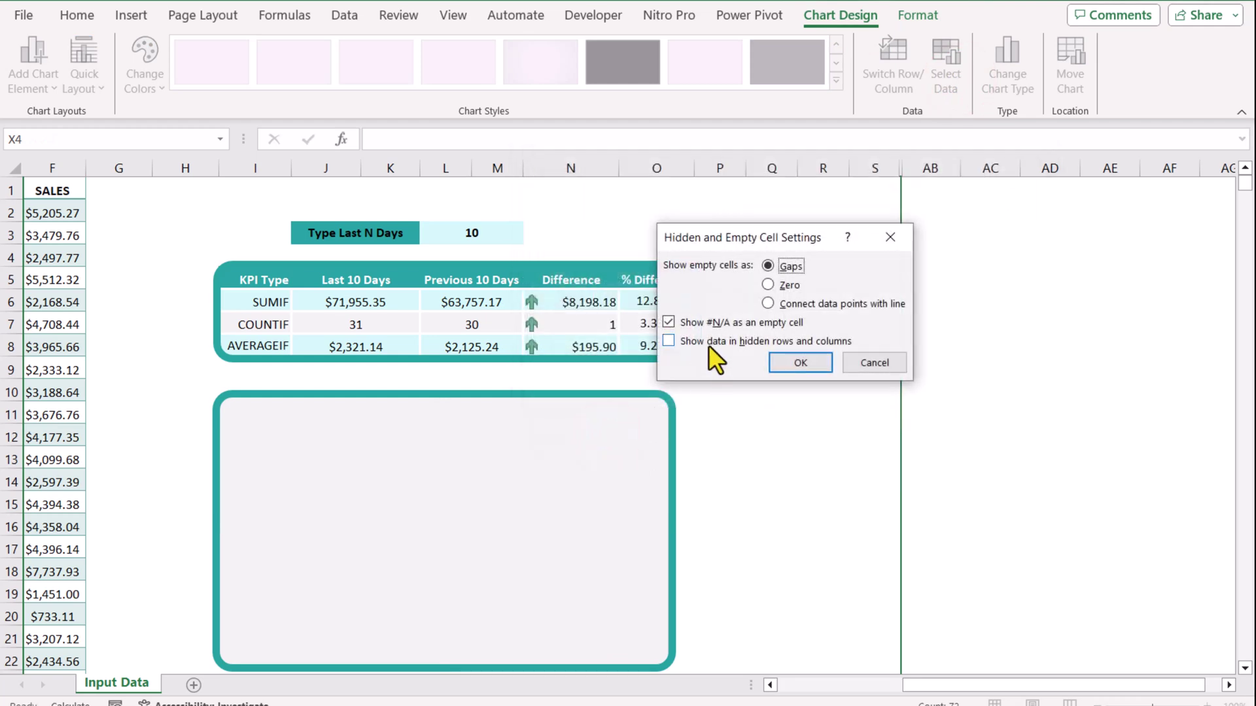
click(709, 344)
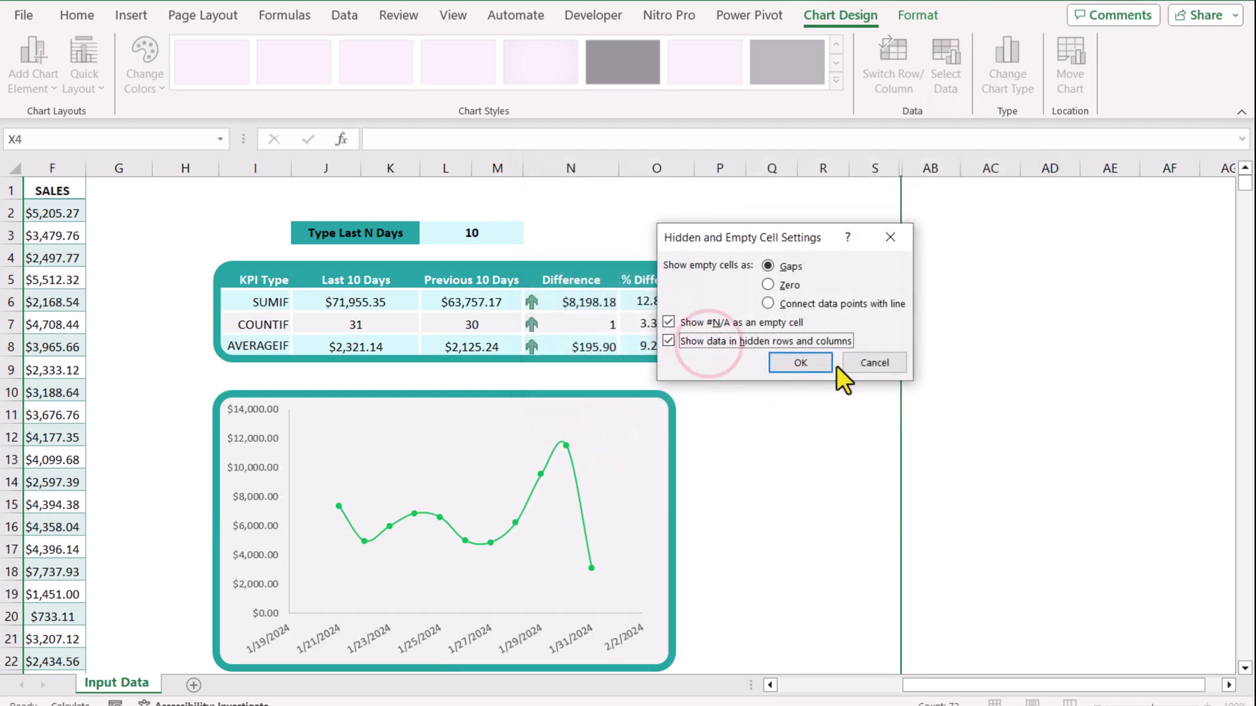
click(801, 363)
click(956, 438)
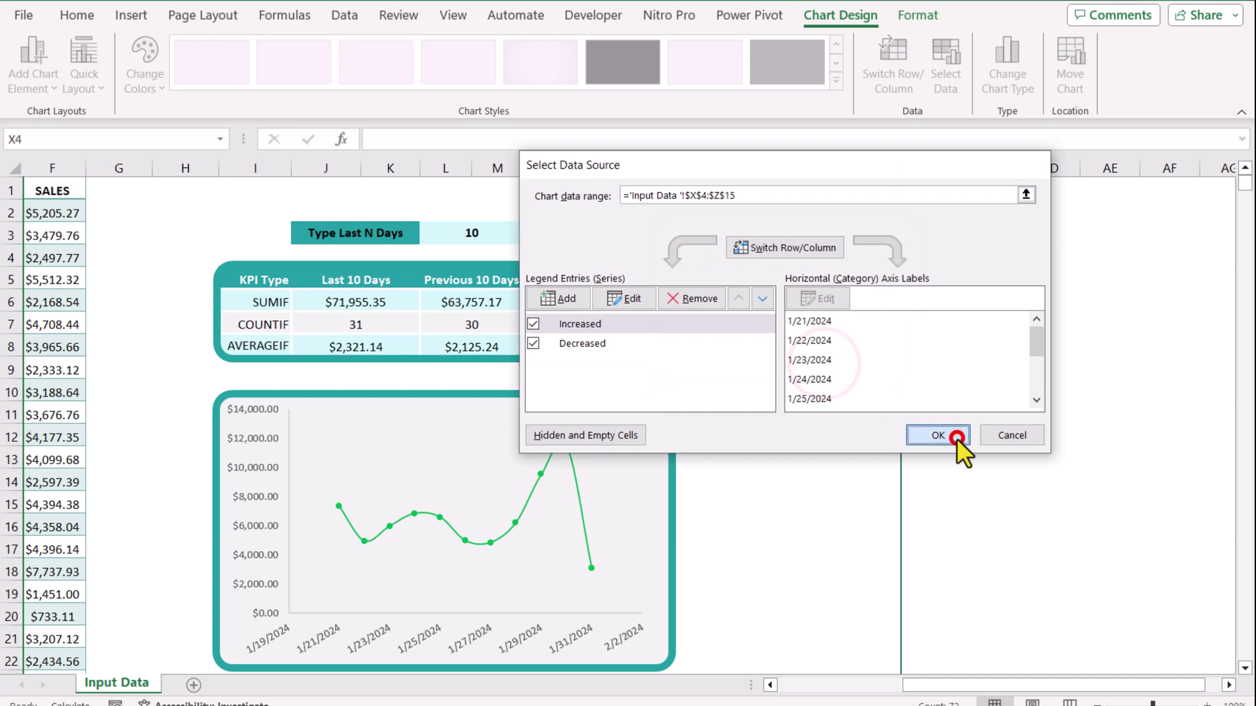
click(809, 438)
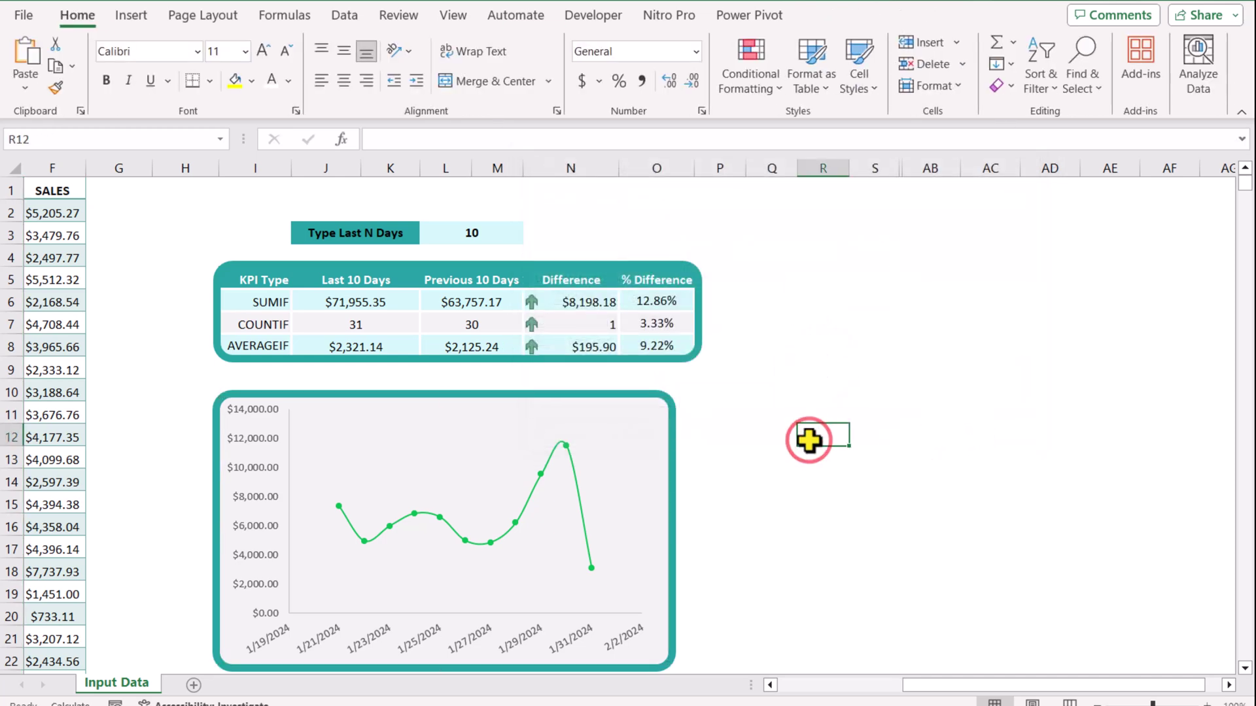